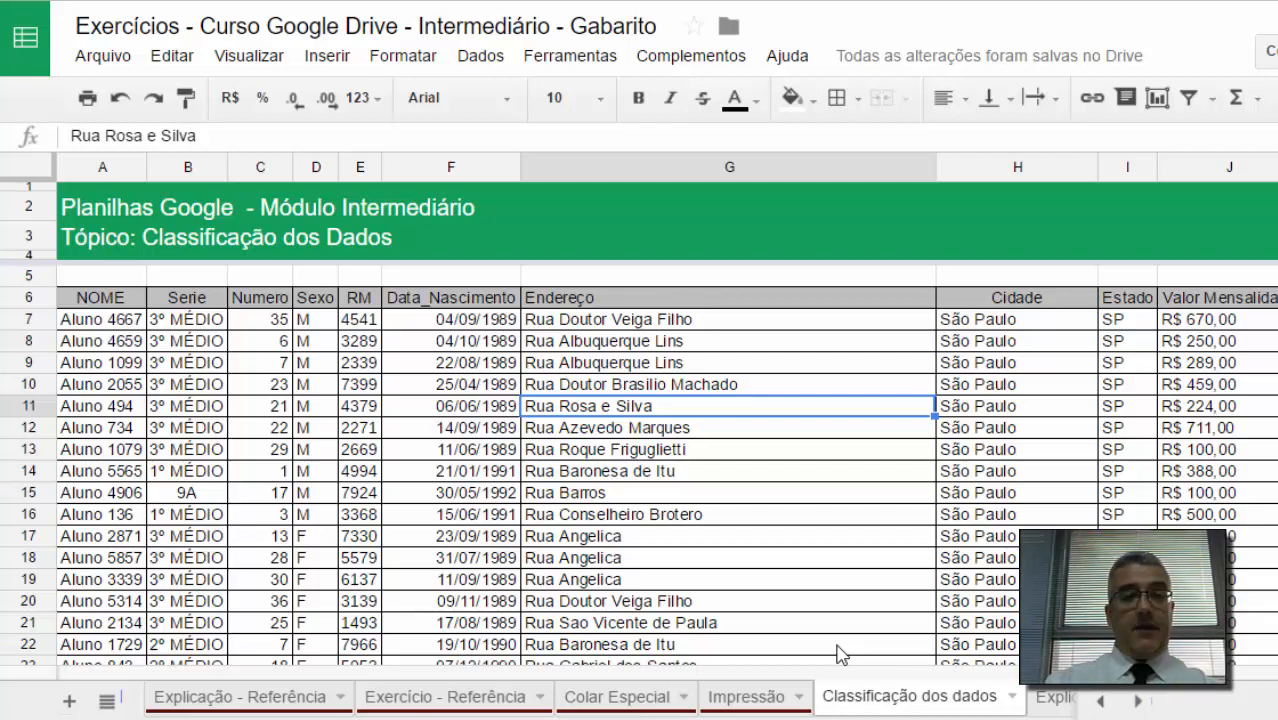
click(214, 325)
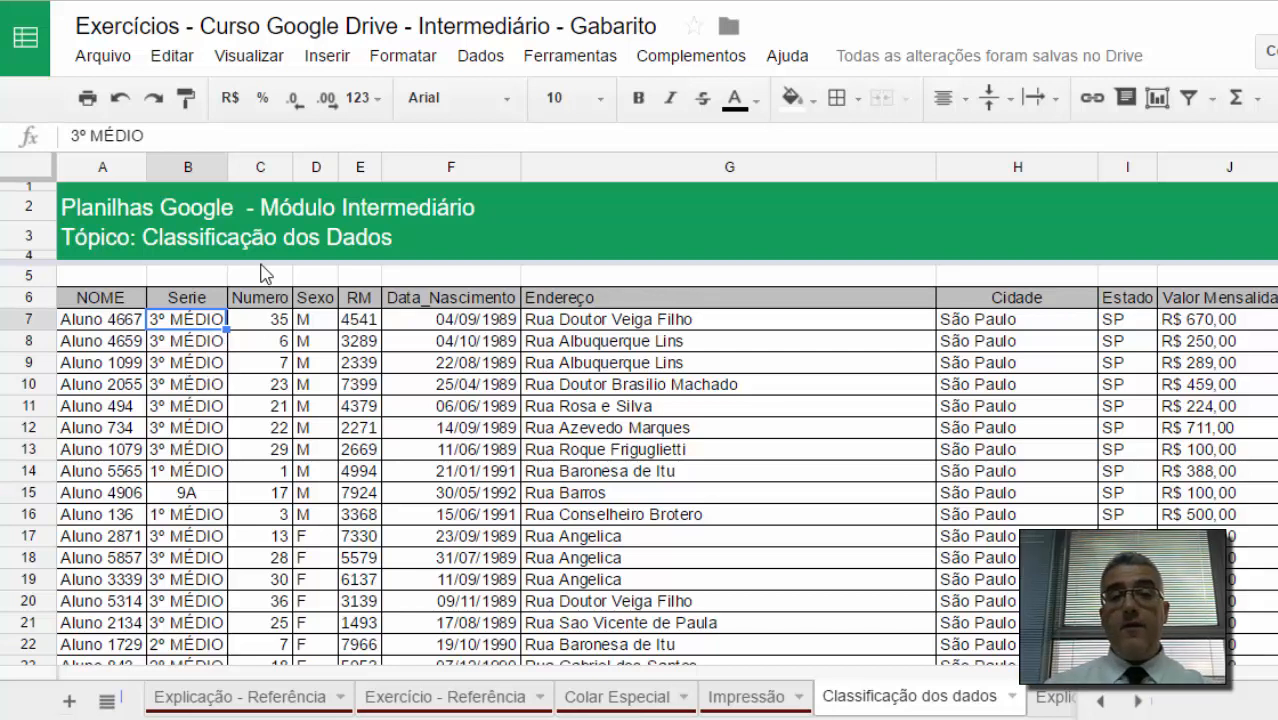
click(205, 345)
click(204, 364)
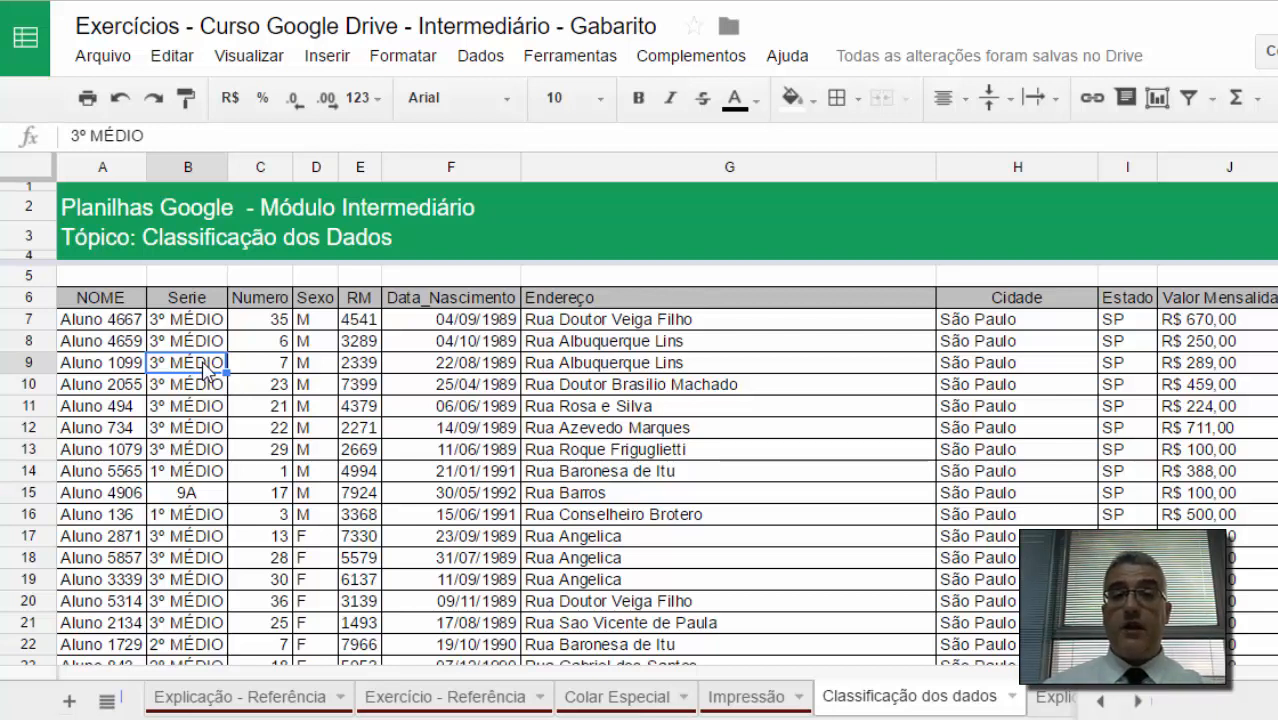
click(918, 368)
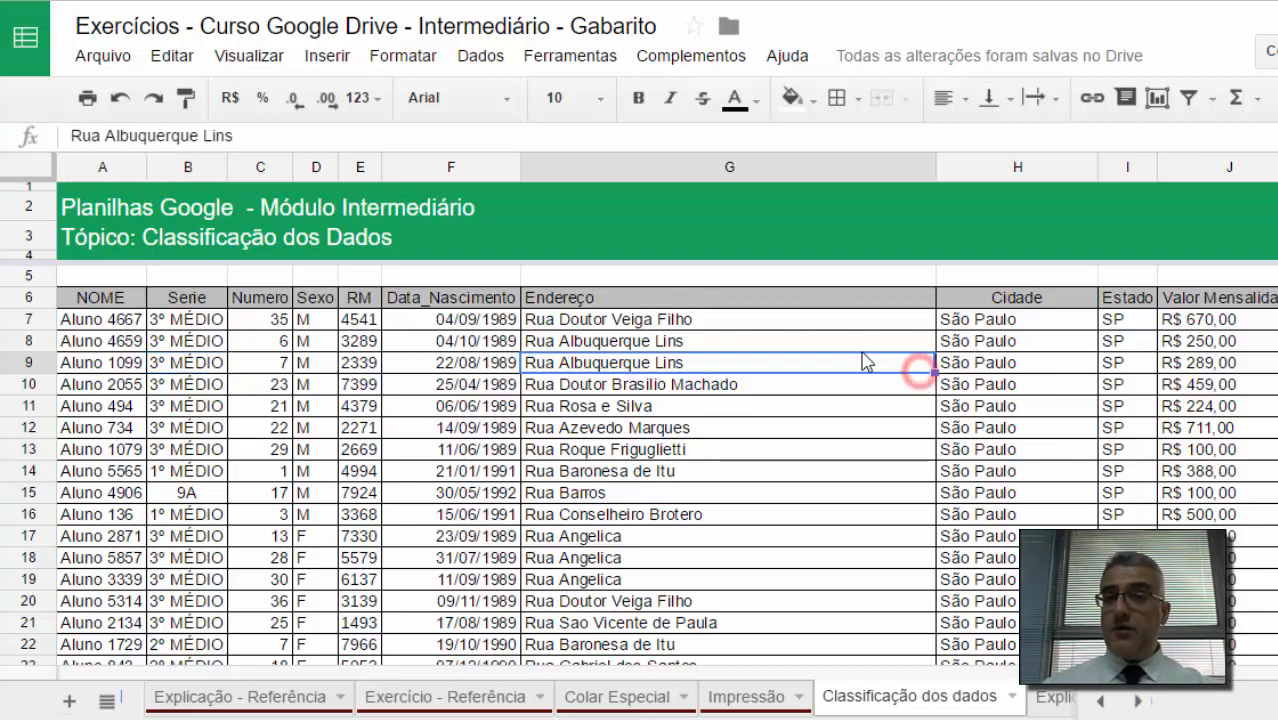
click(563, 407)
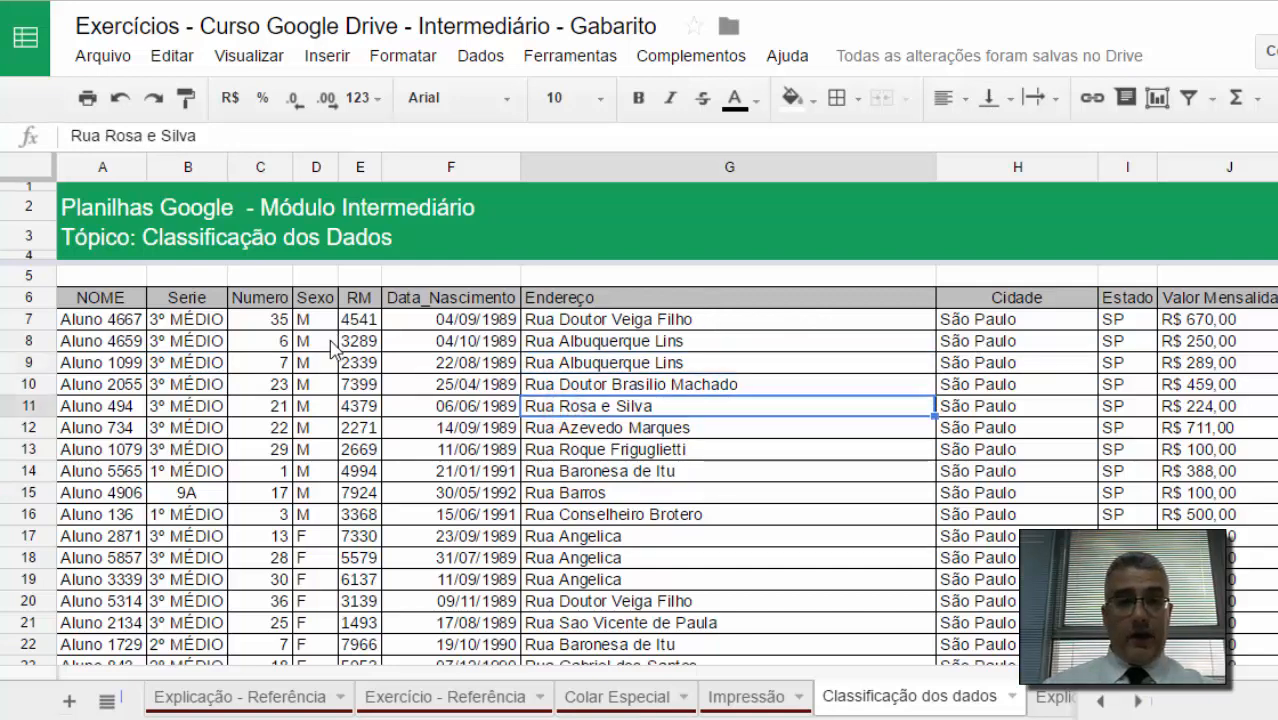
click(206, 322)
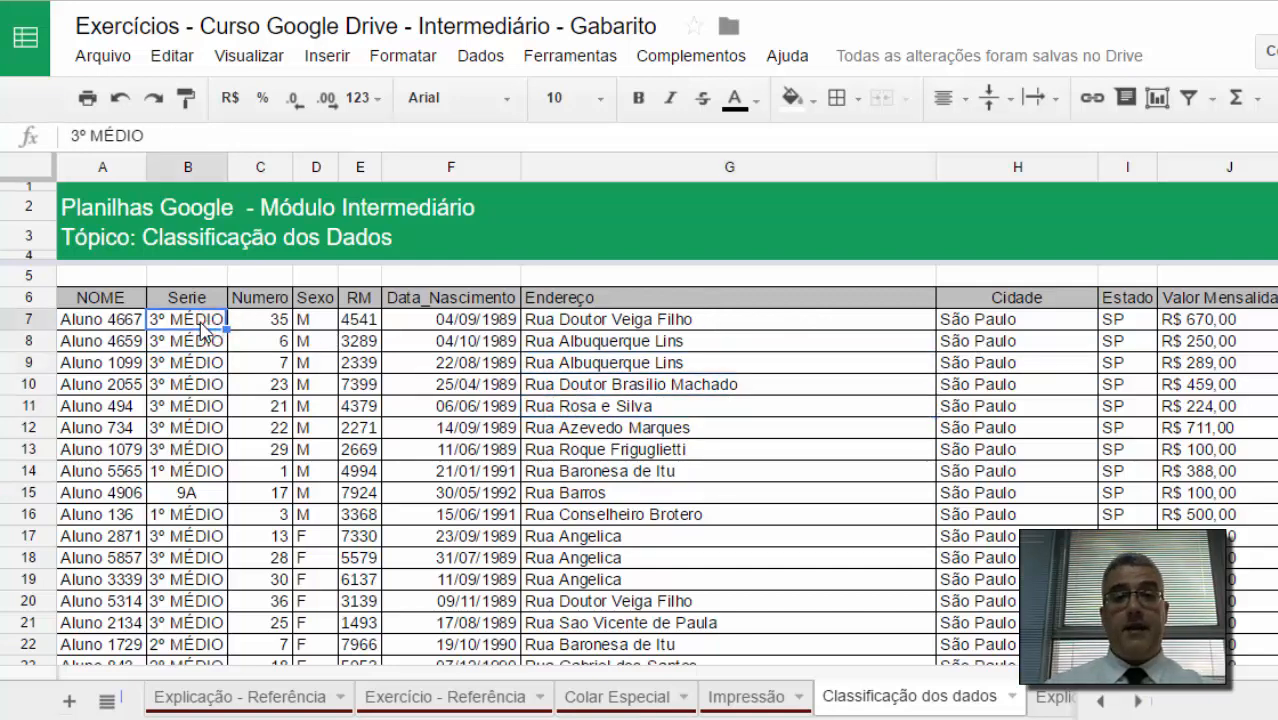
Step: Review the page-sort options in the Data menu with cells in columns B and C selected
click(455, 62)
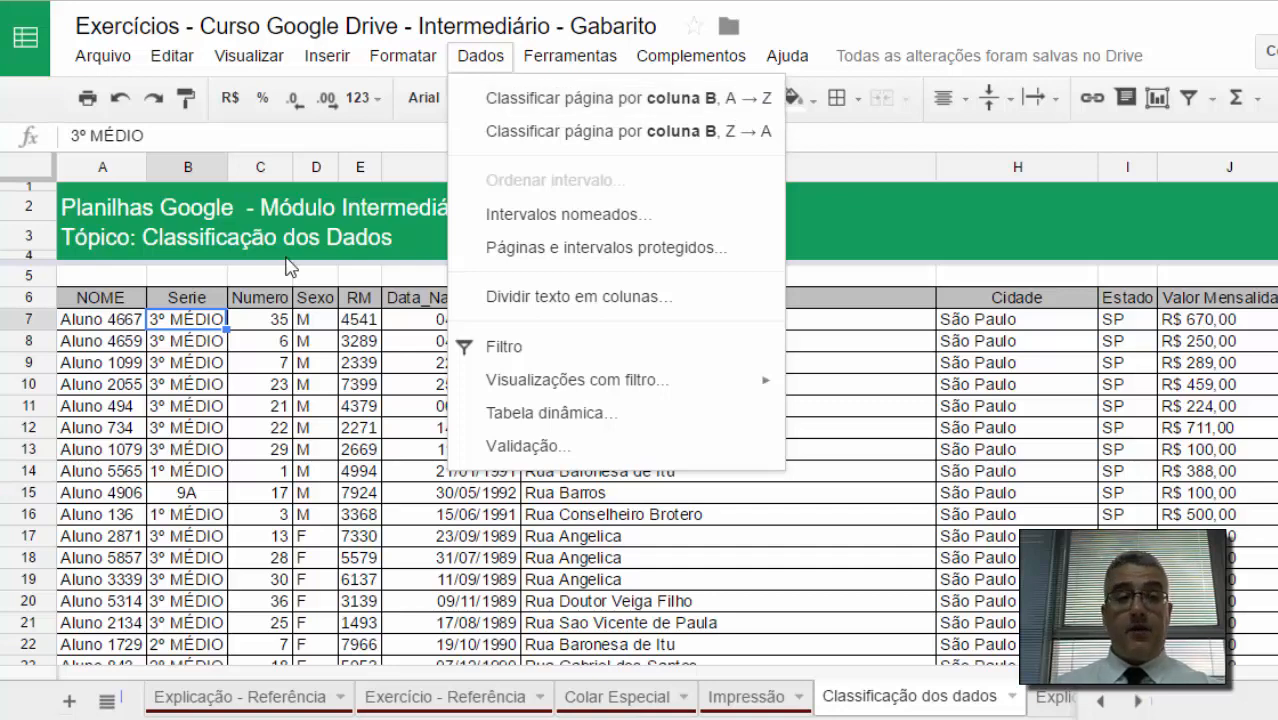
click(250, 315)
click(275, 317)
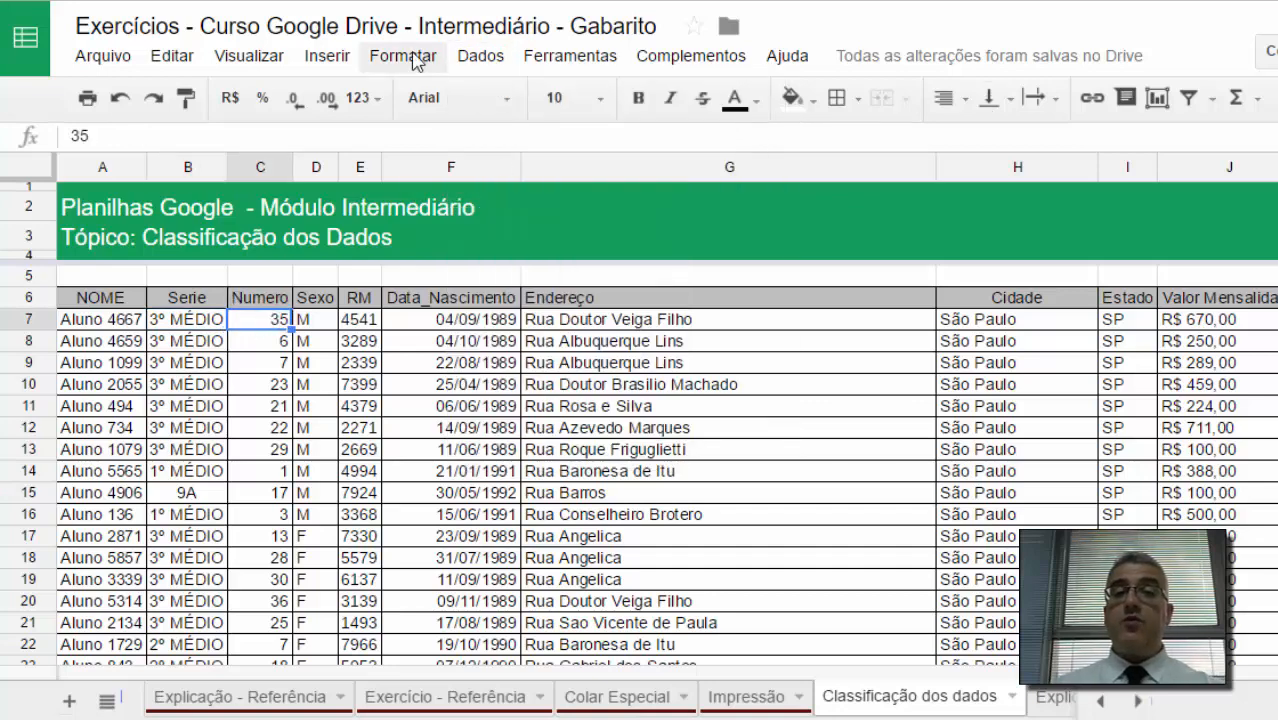
click(470, 58)
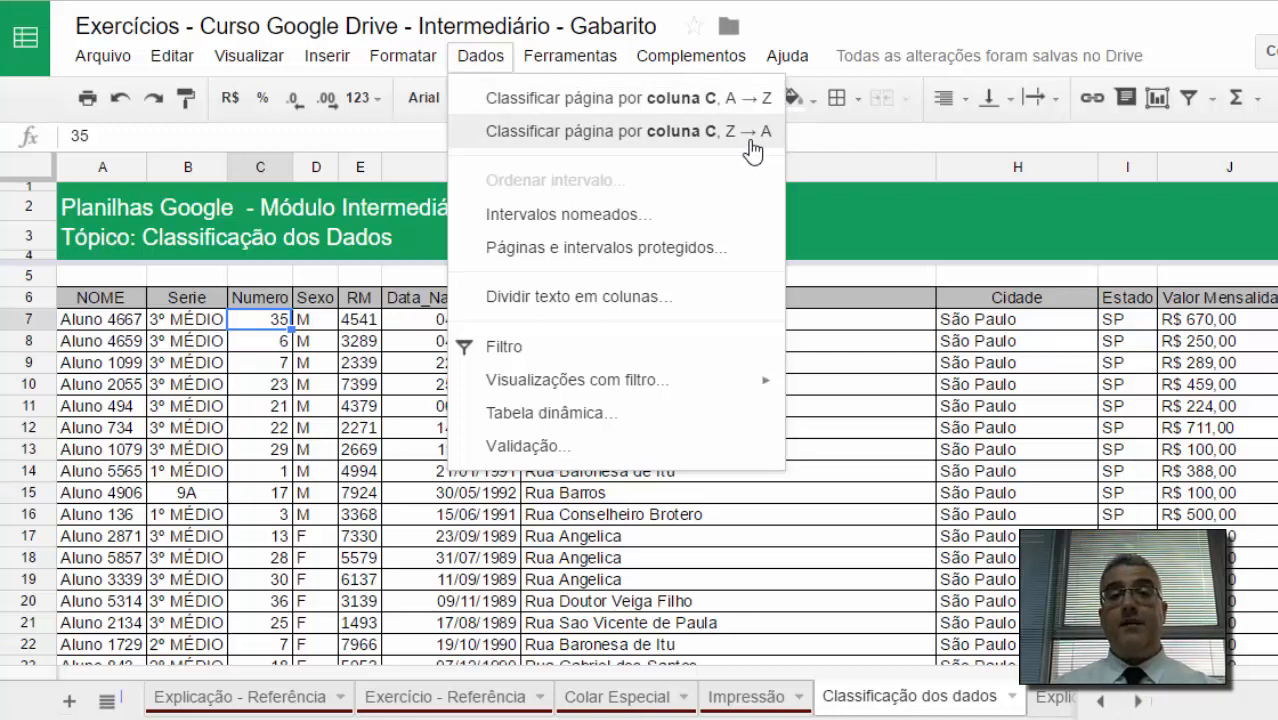
click(205, 318)
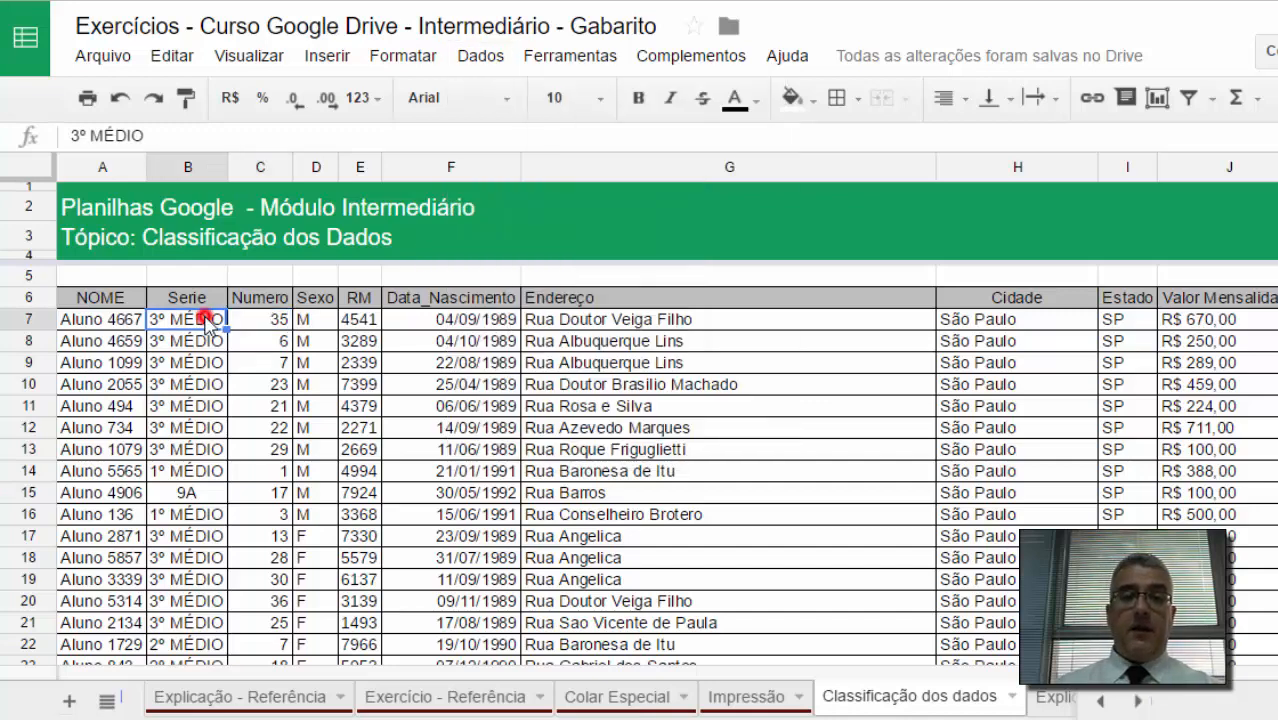
Step: Sort the whole sheet by column B from A to Z, then undo the sort
click(490, 64)
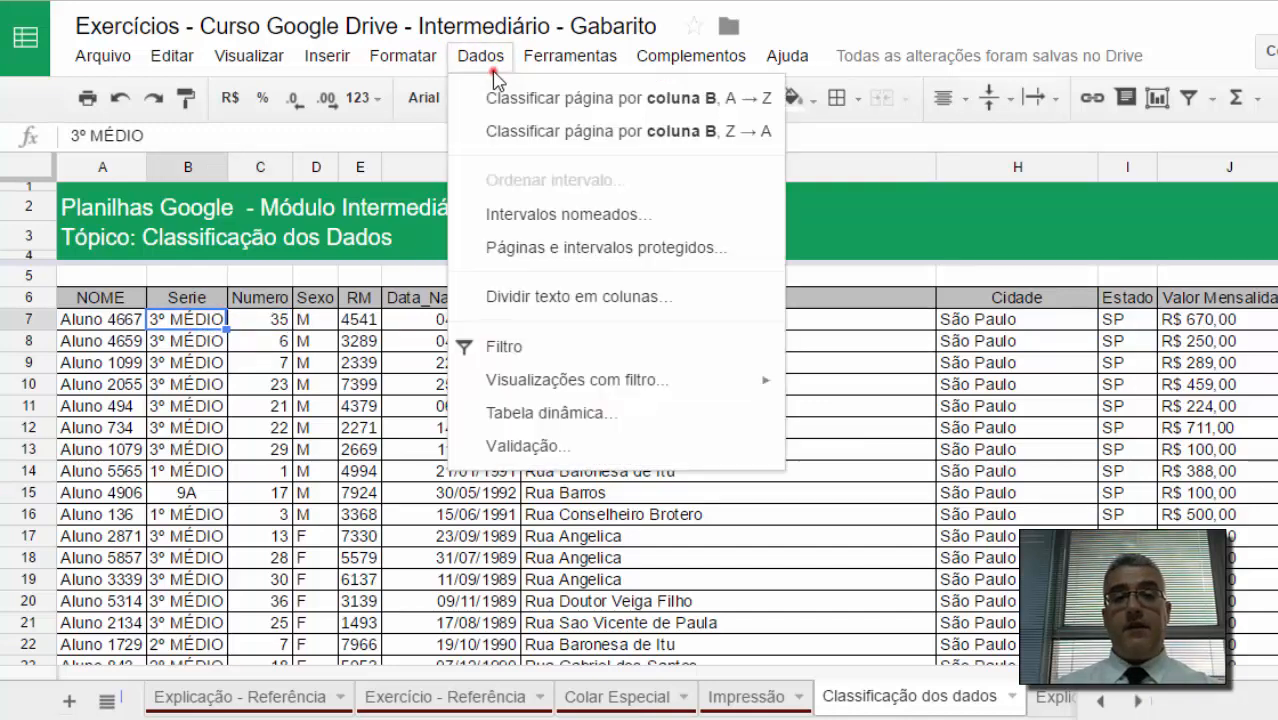
click(576, 101)
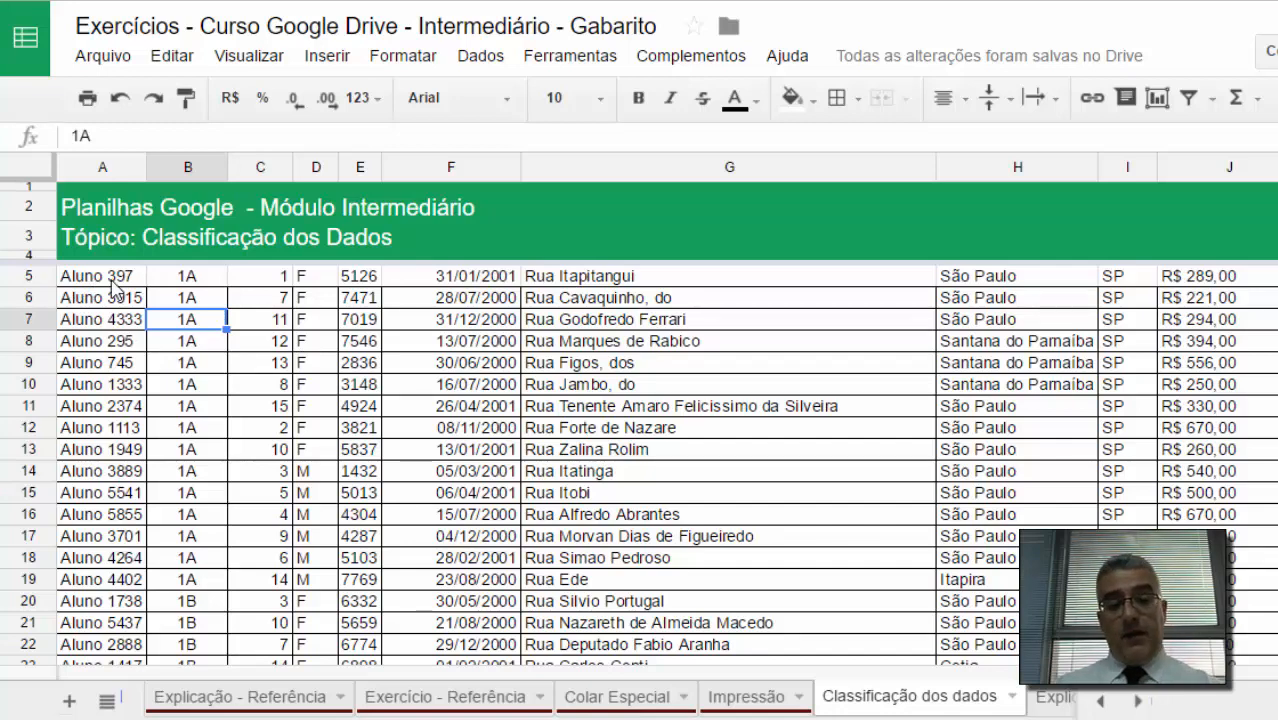
key(ctrl+z)
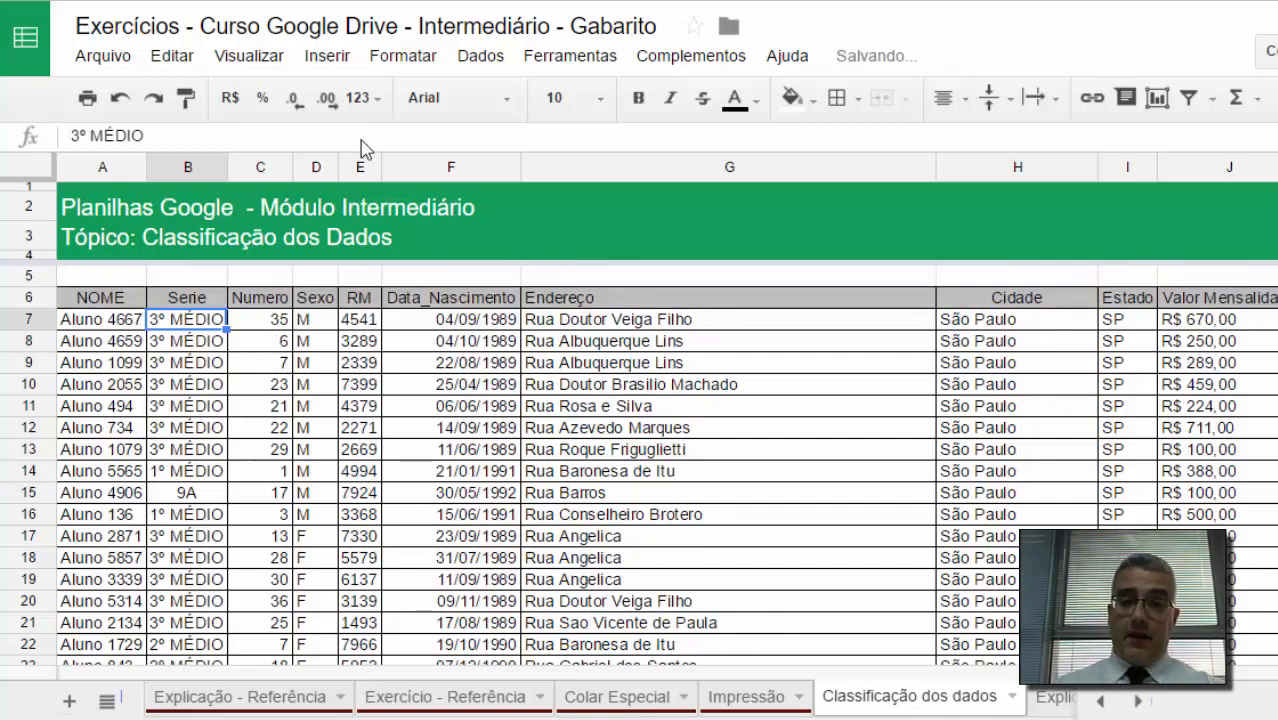
Step: Sort the range A6:J798 by Serie from A to Z, marking the data as having a header row
click(470, 56)
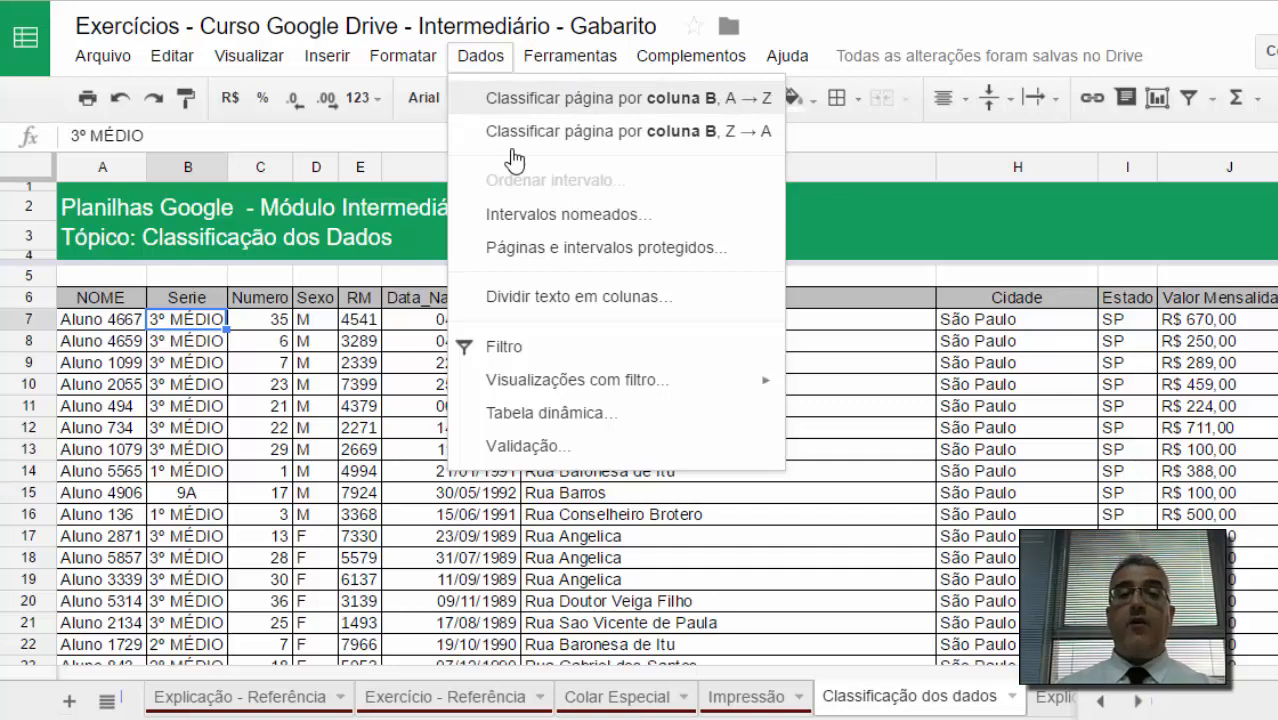
click(115, 341)
click(103, 298)
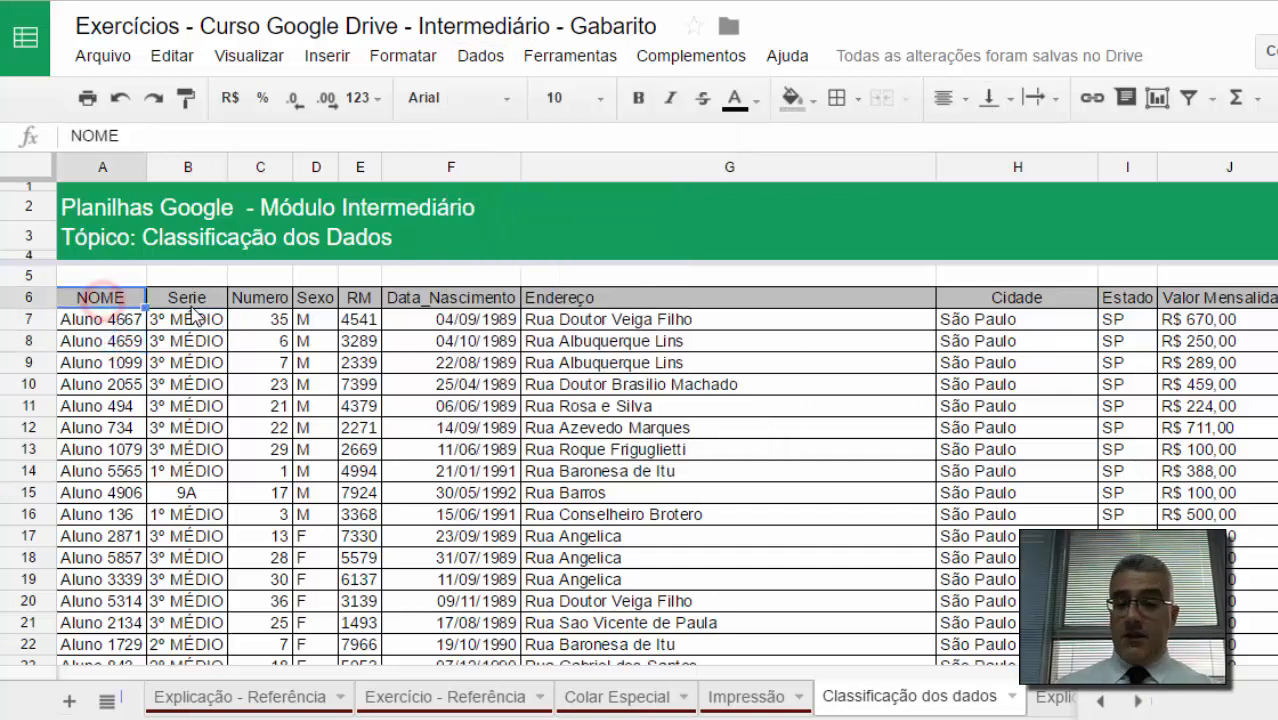
key(ctrl+shift+Right)
key(ctrl+shift+Down)
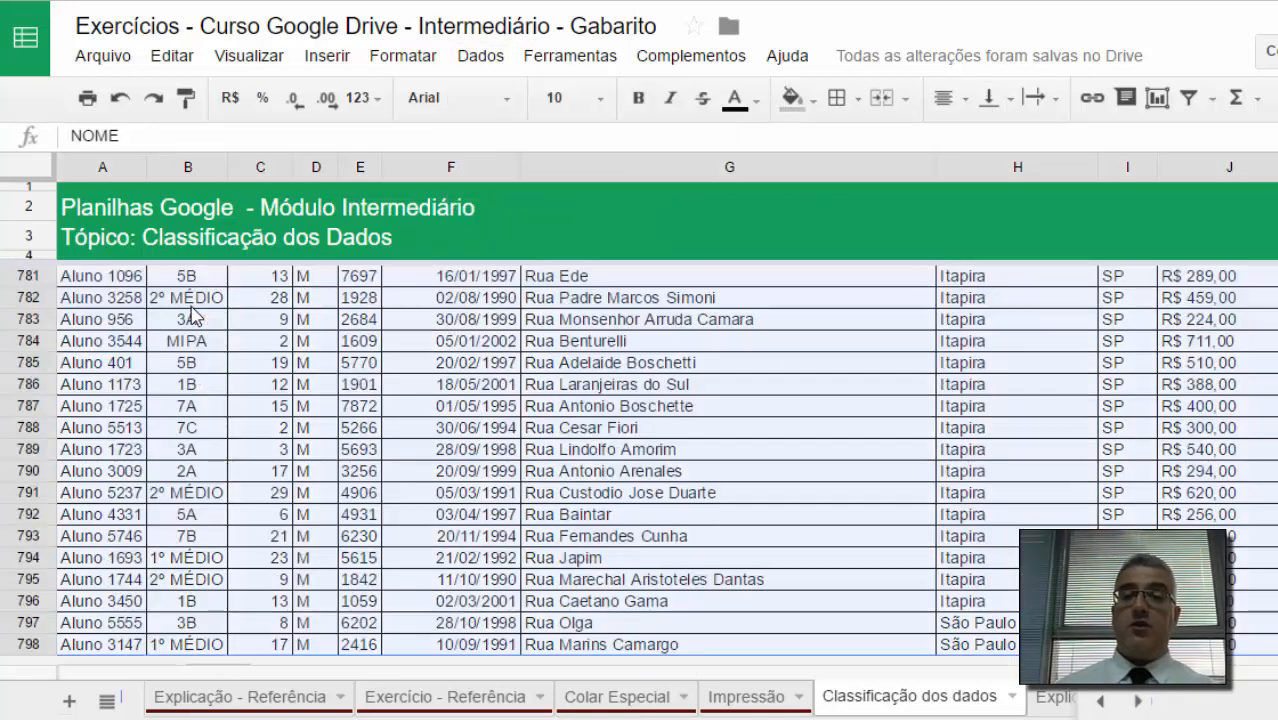
click(474, 60)
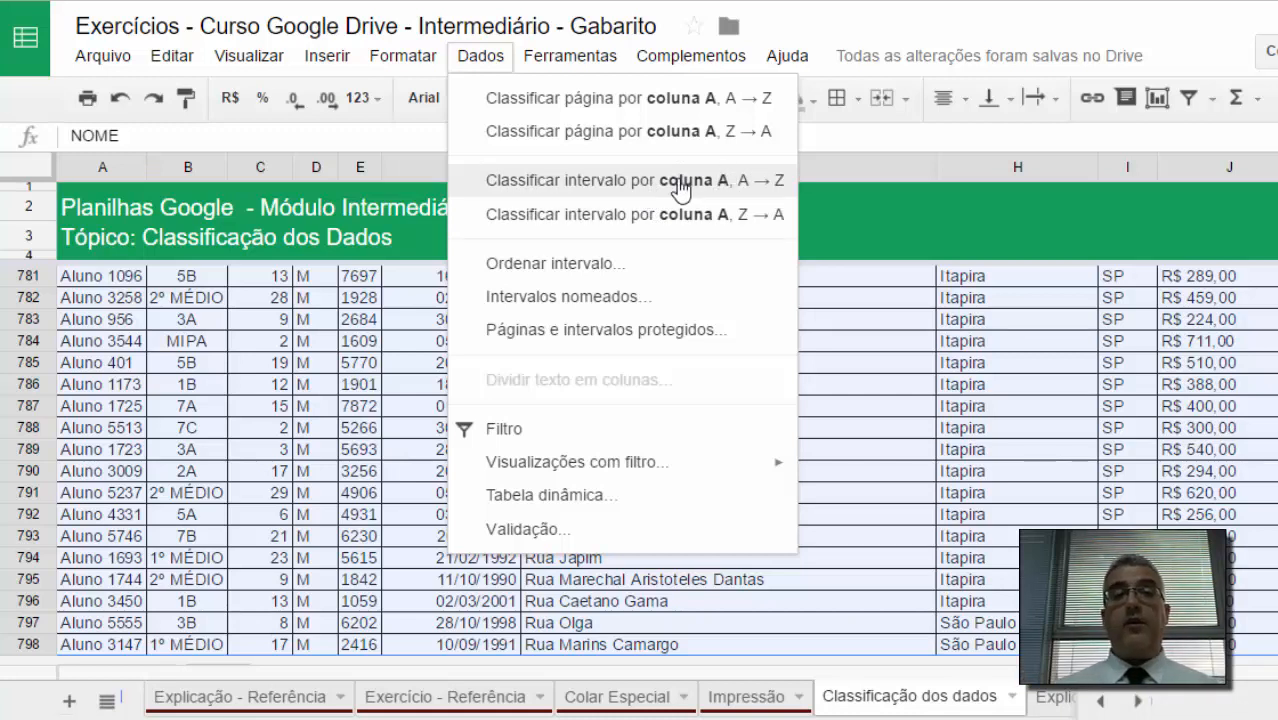
click(553, 261)
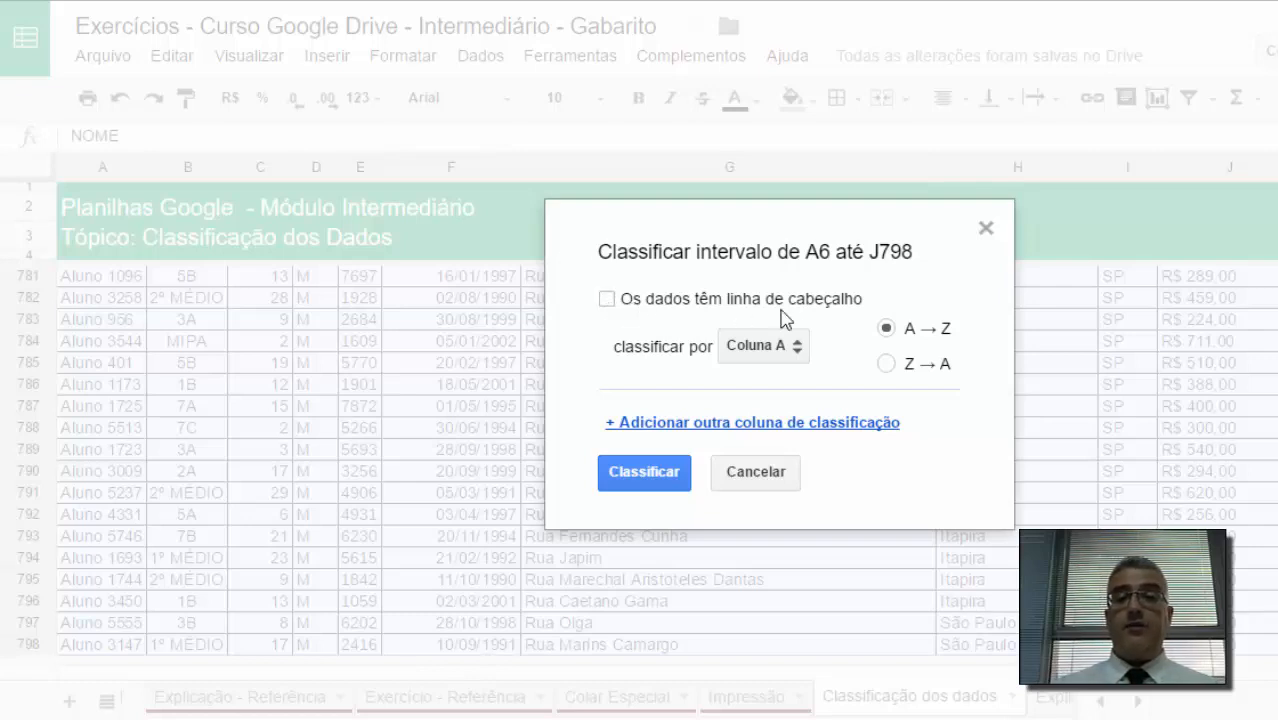
click(606, 300)
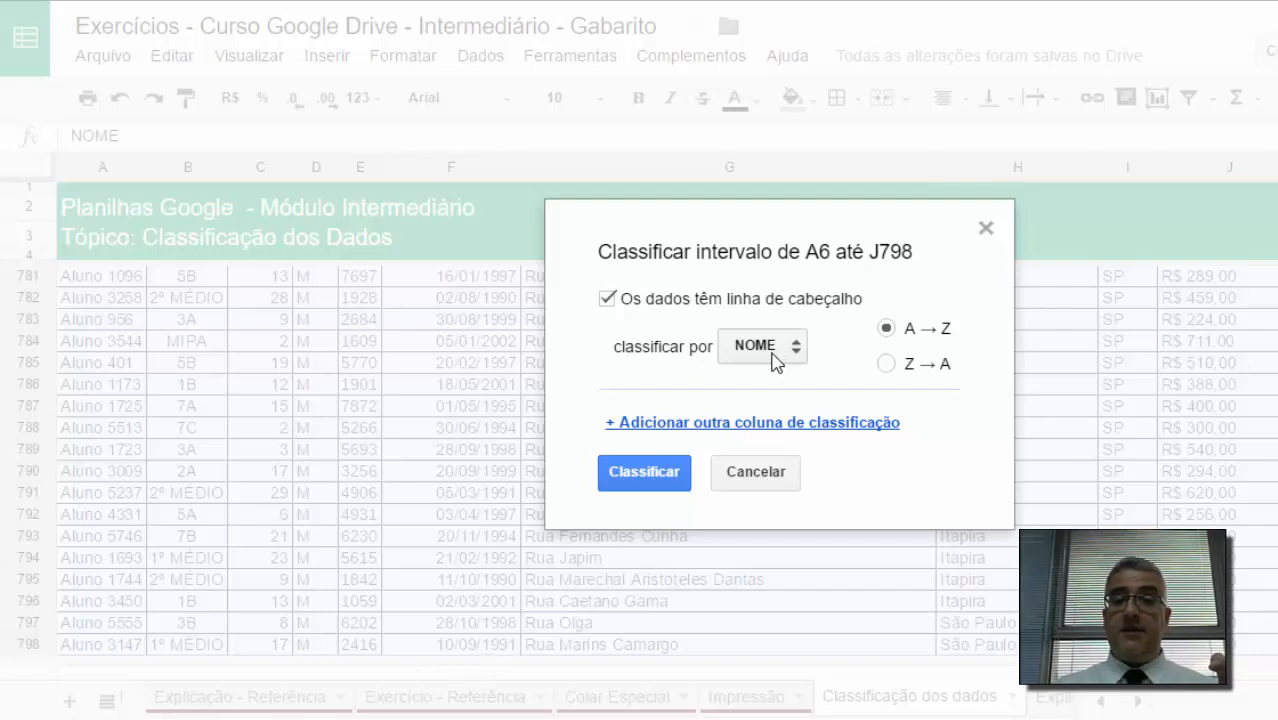
click(607, 298)
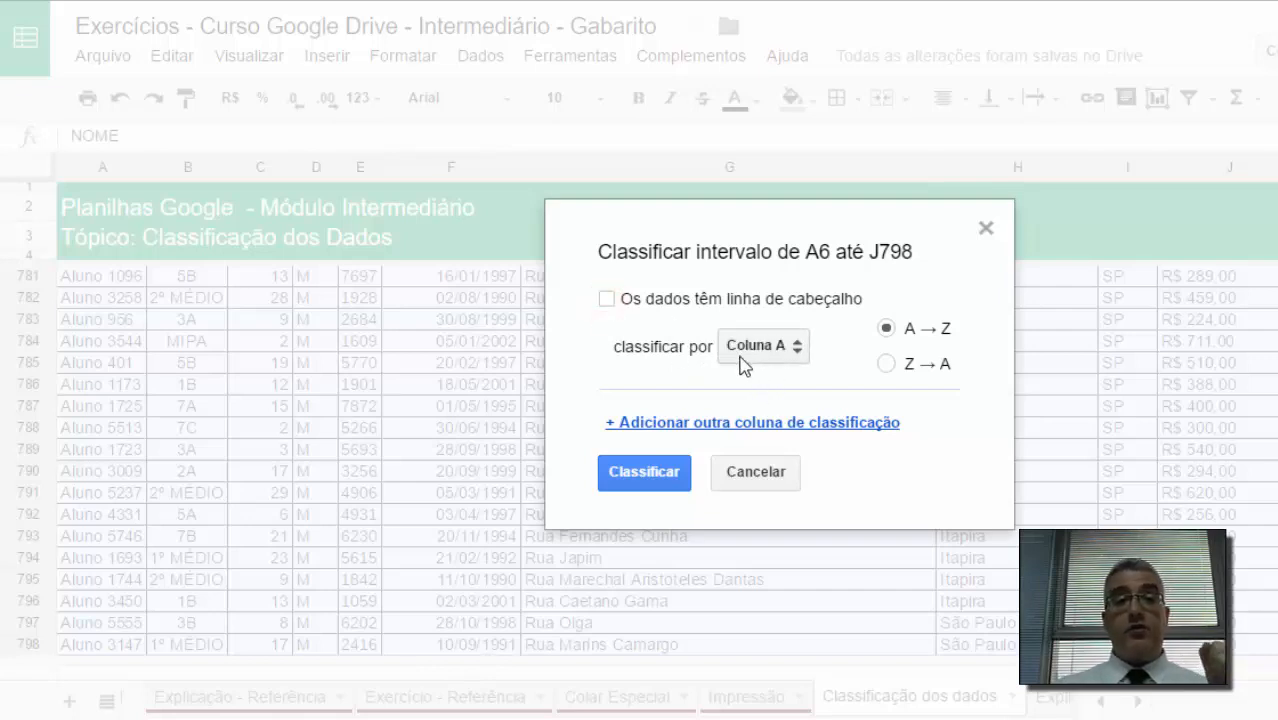
click(607, 298)
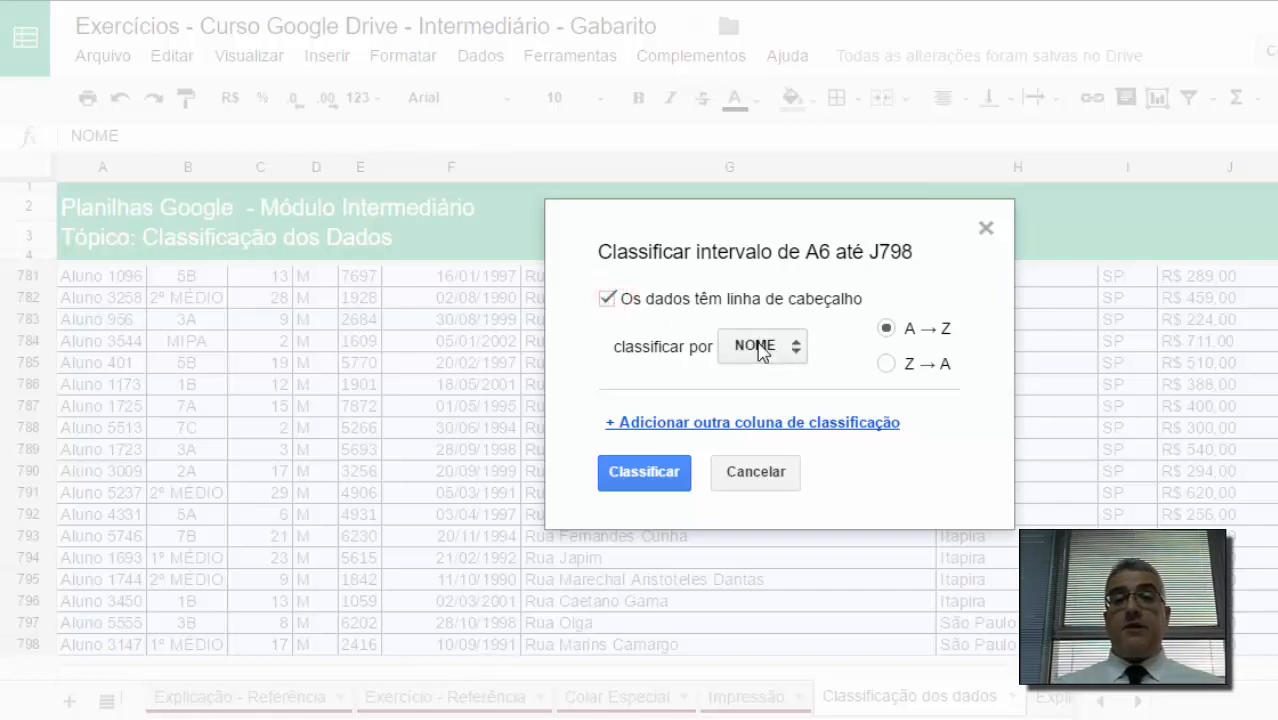
click(760, 348)
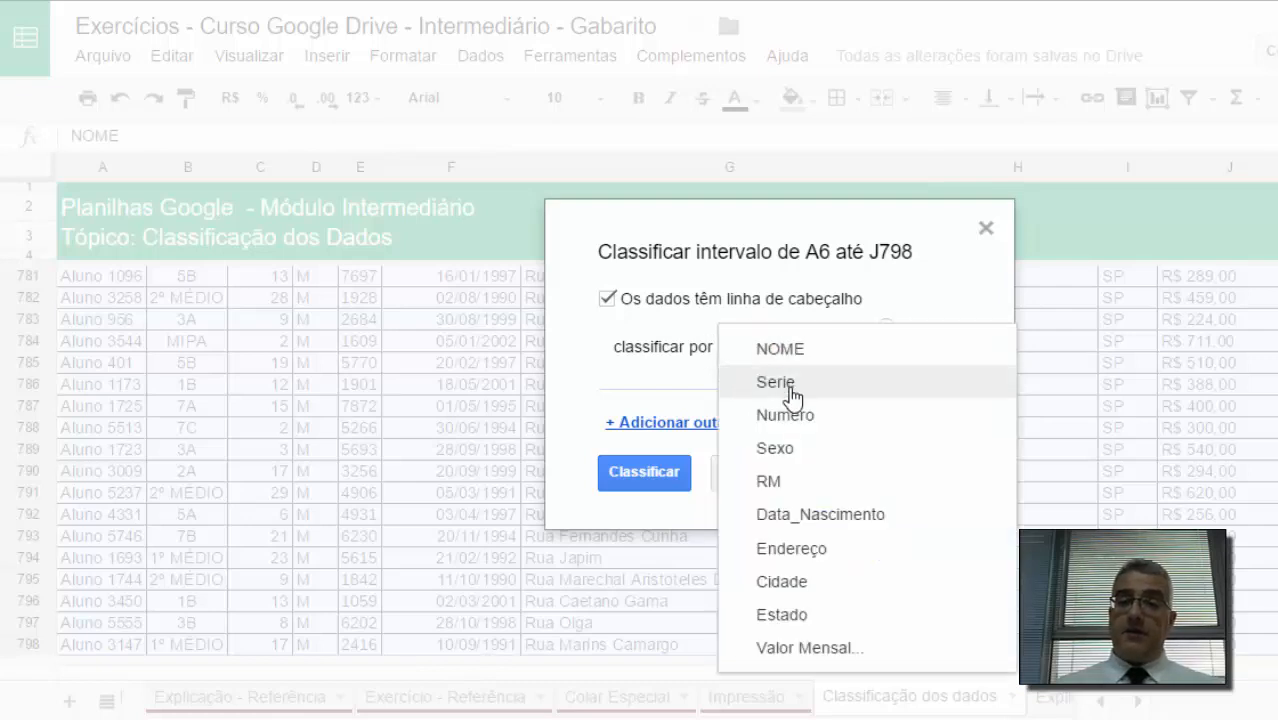
click(790, 383)
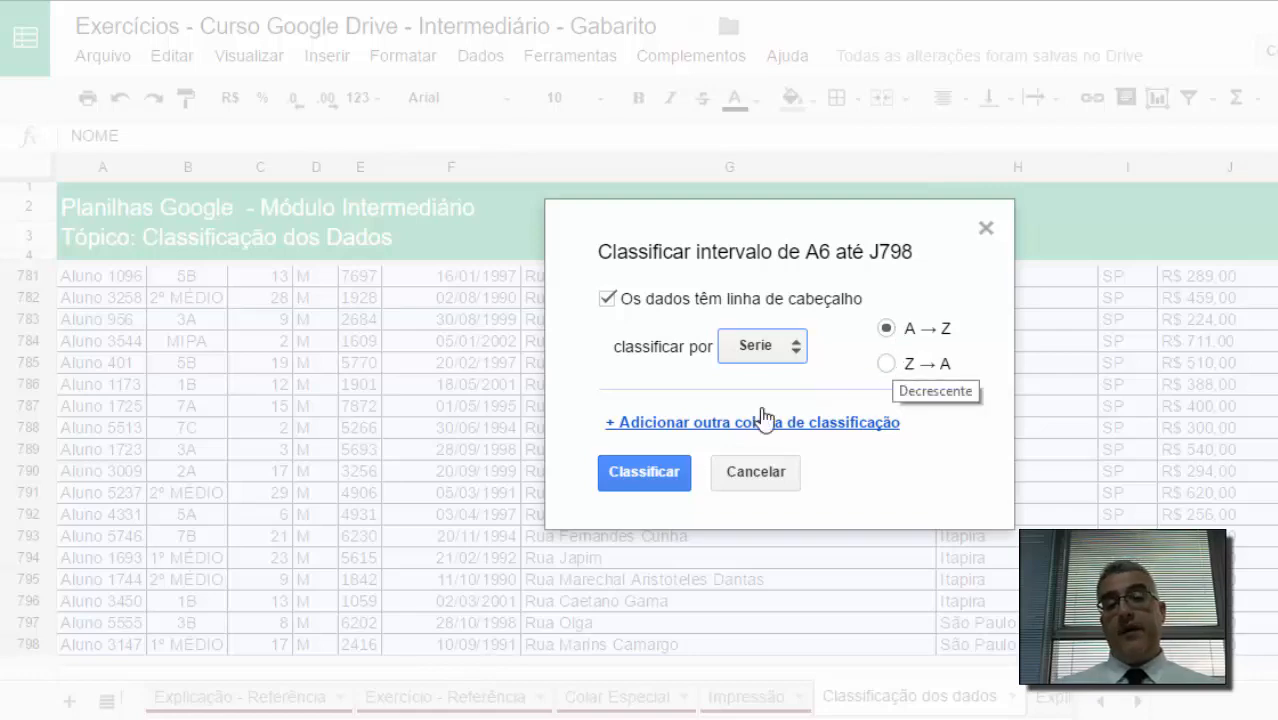
click(670, 472)
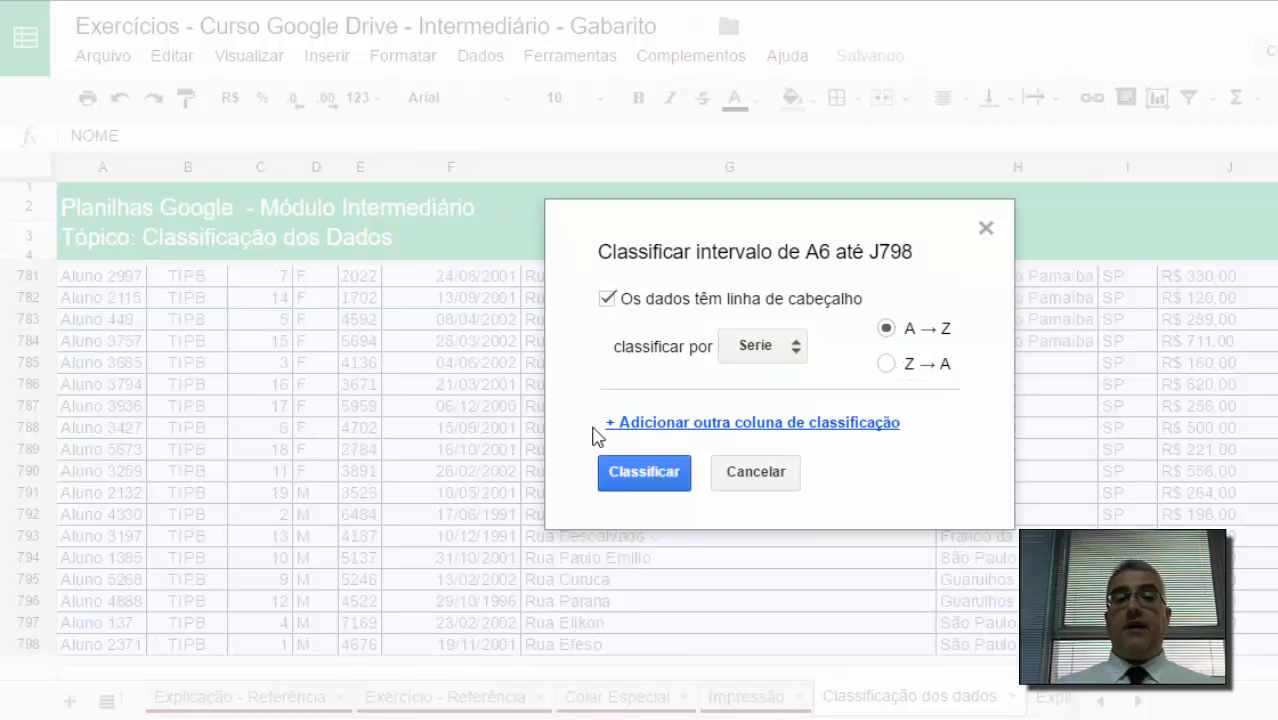
key(Up)
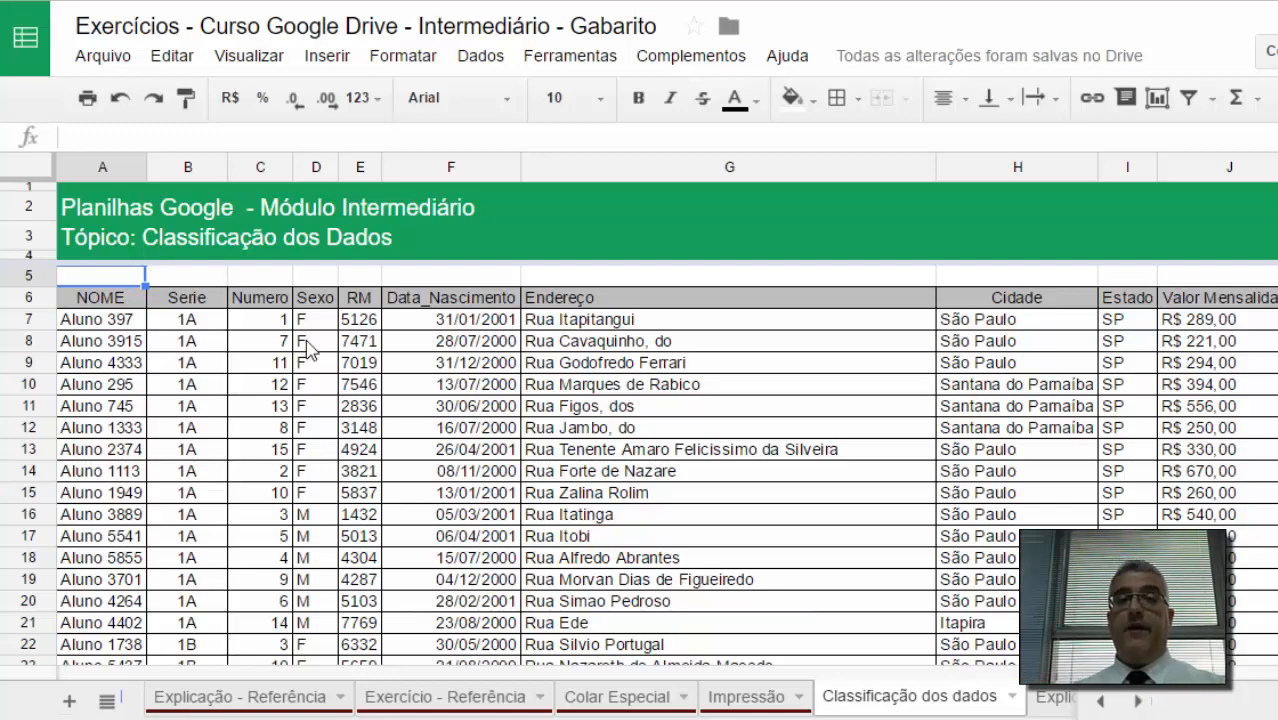
Step: Sort the table range A6:J798 with a header row by Serie, then by Numero, both A to Z
click(481, 60)
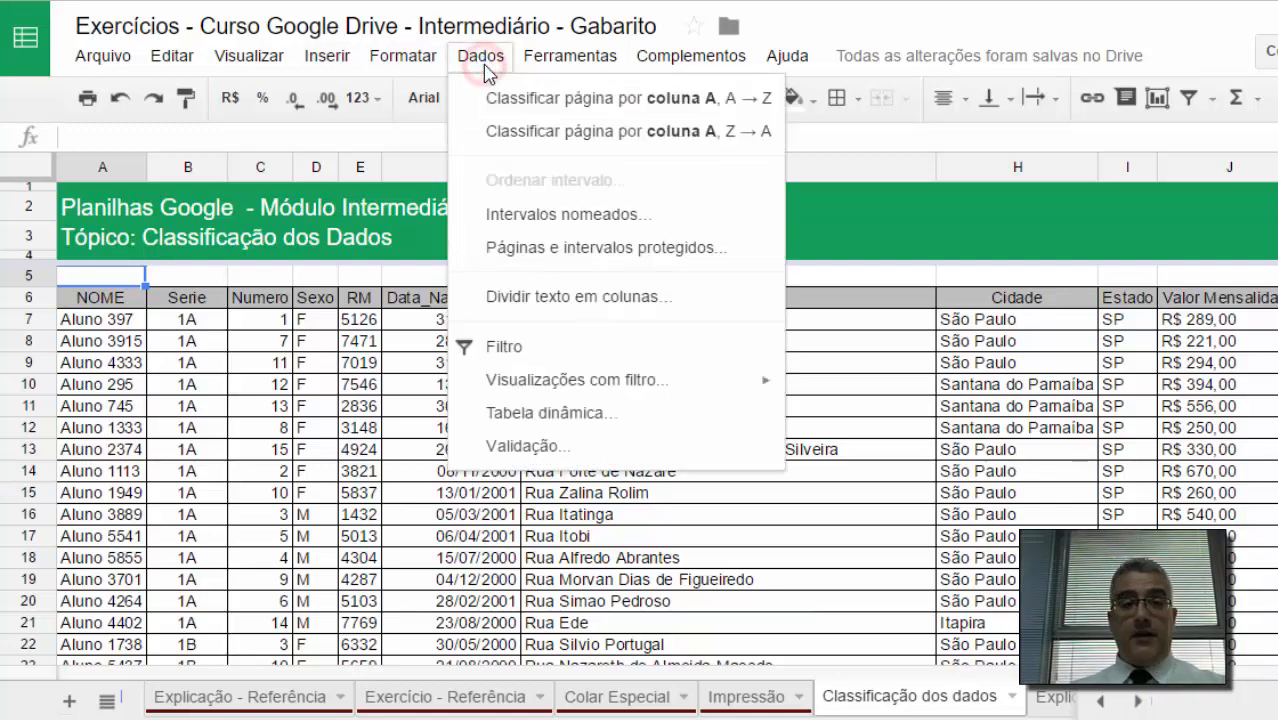
click(240, 386)
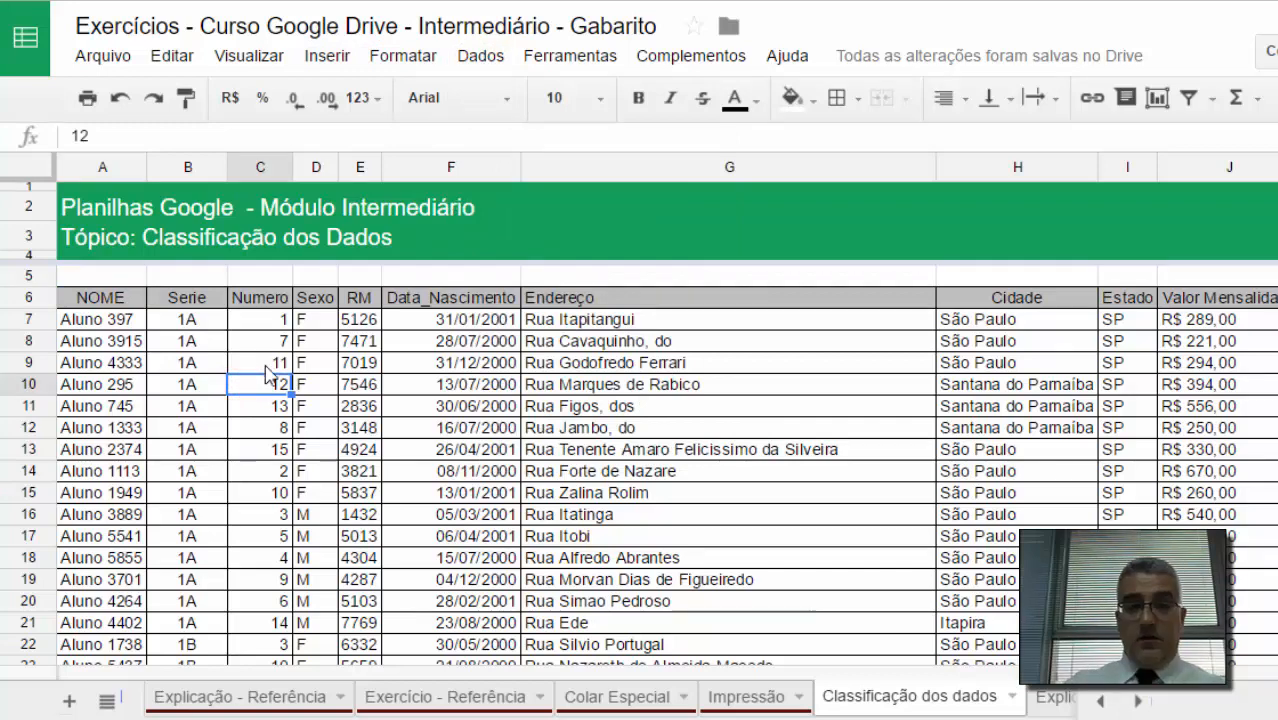
key(ctrl+Up)
key(ctrl+Left)
key(ctrl+shift+Right)
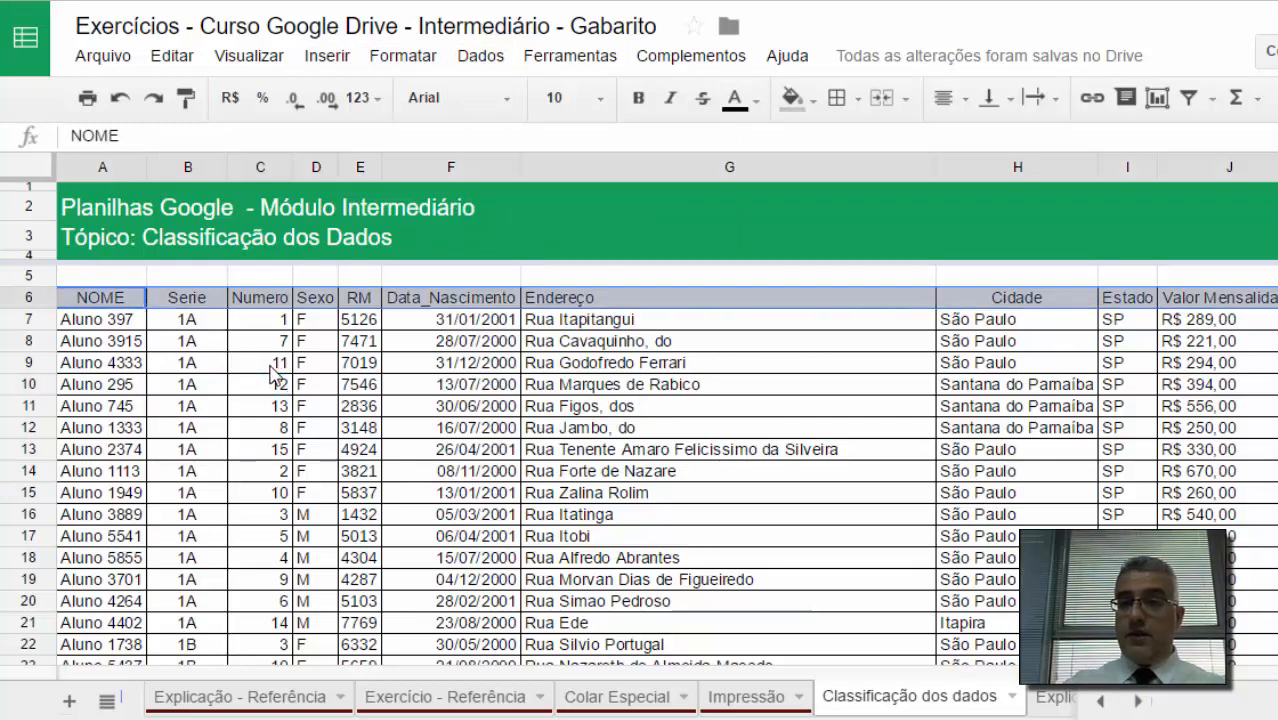
key(ctrl+shift+Down)
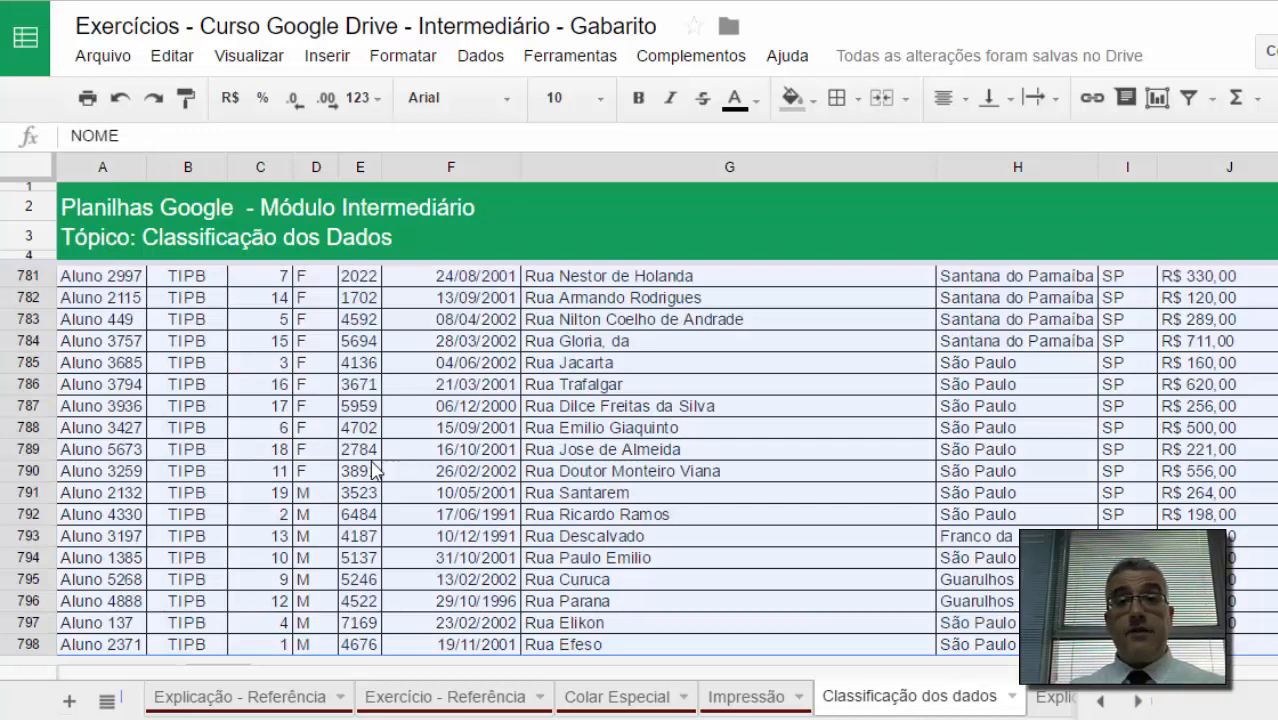
click(489, 70)
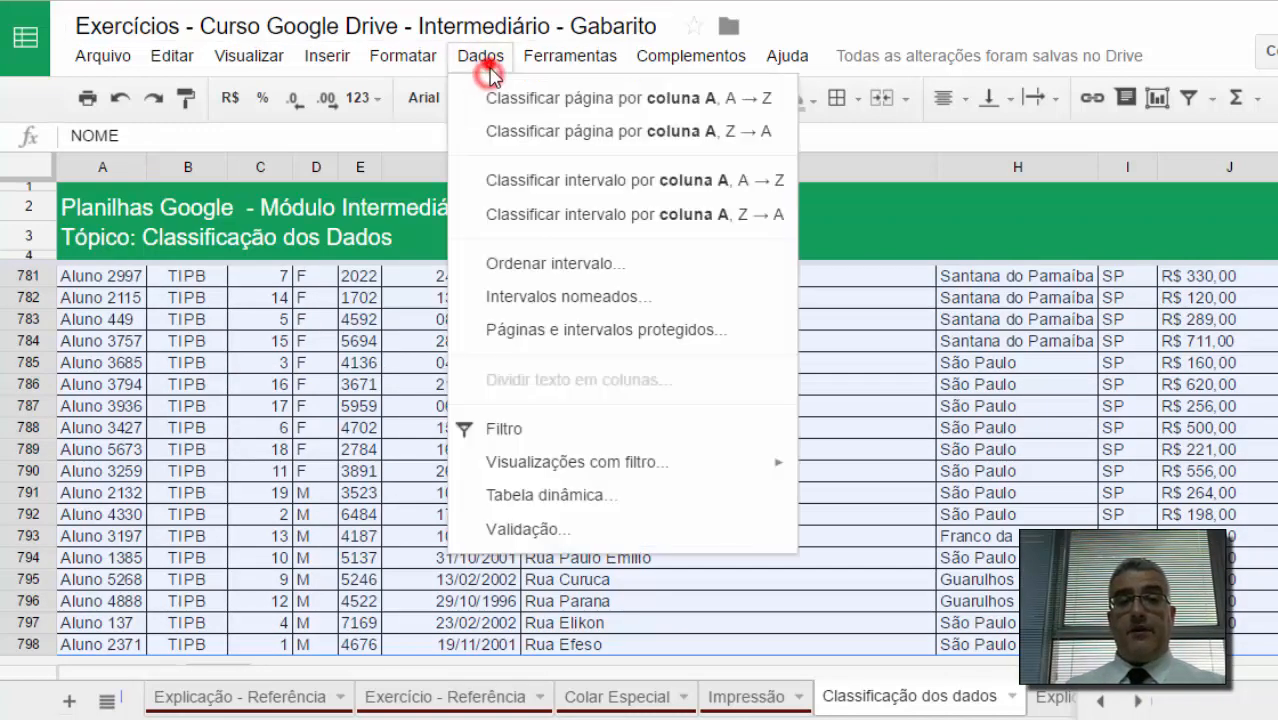
click(535, 263)
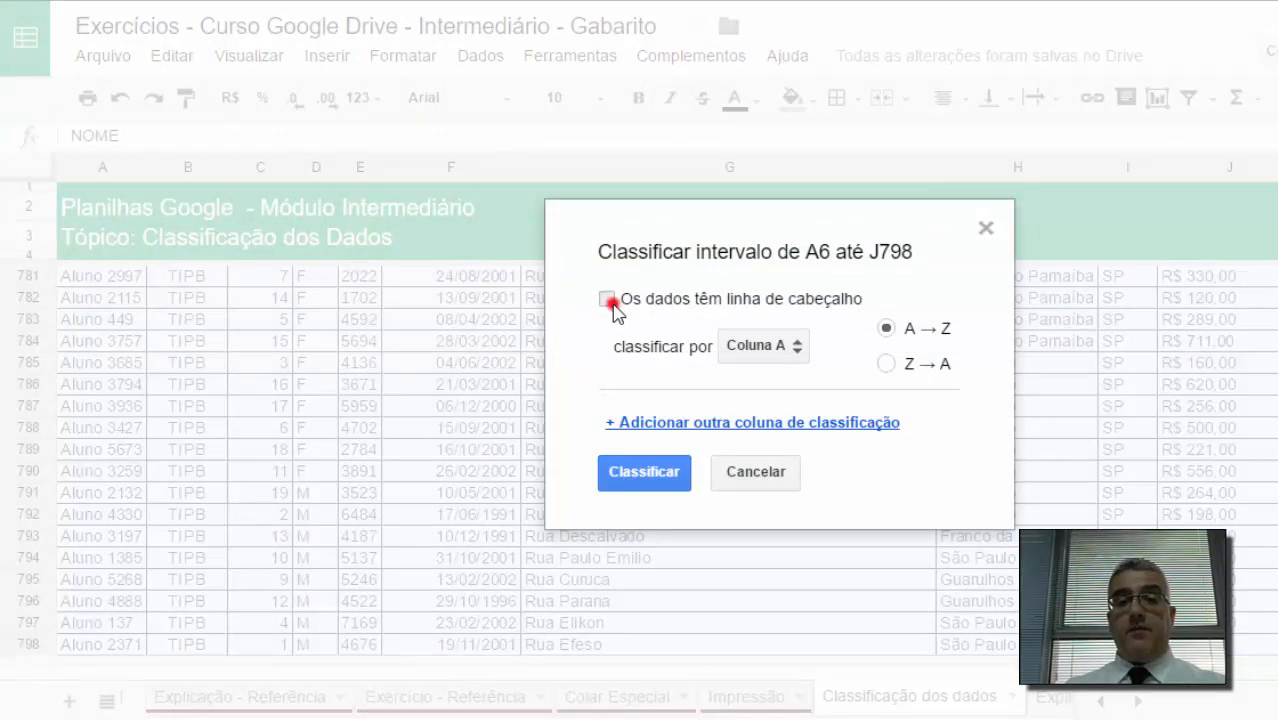
click(609, 301)
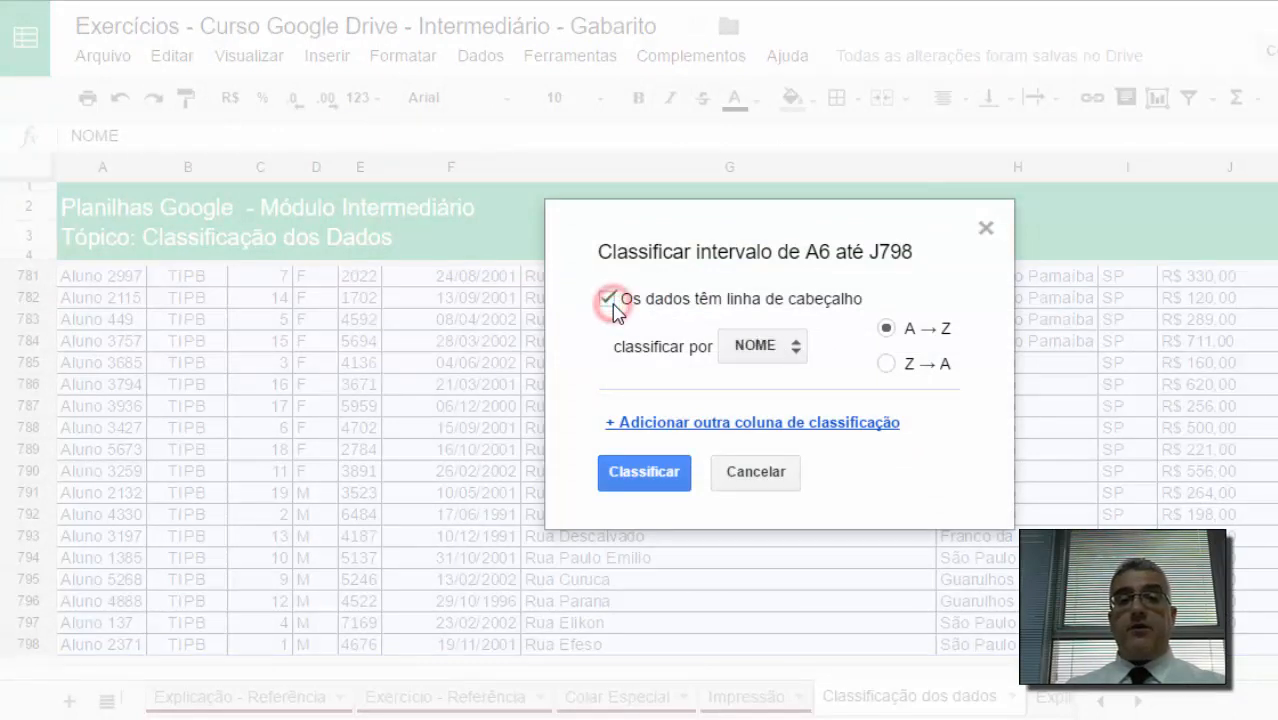
click(750, 350)
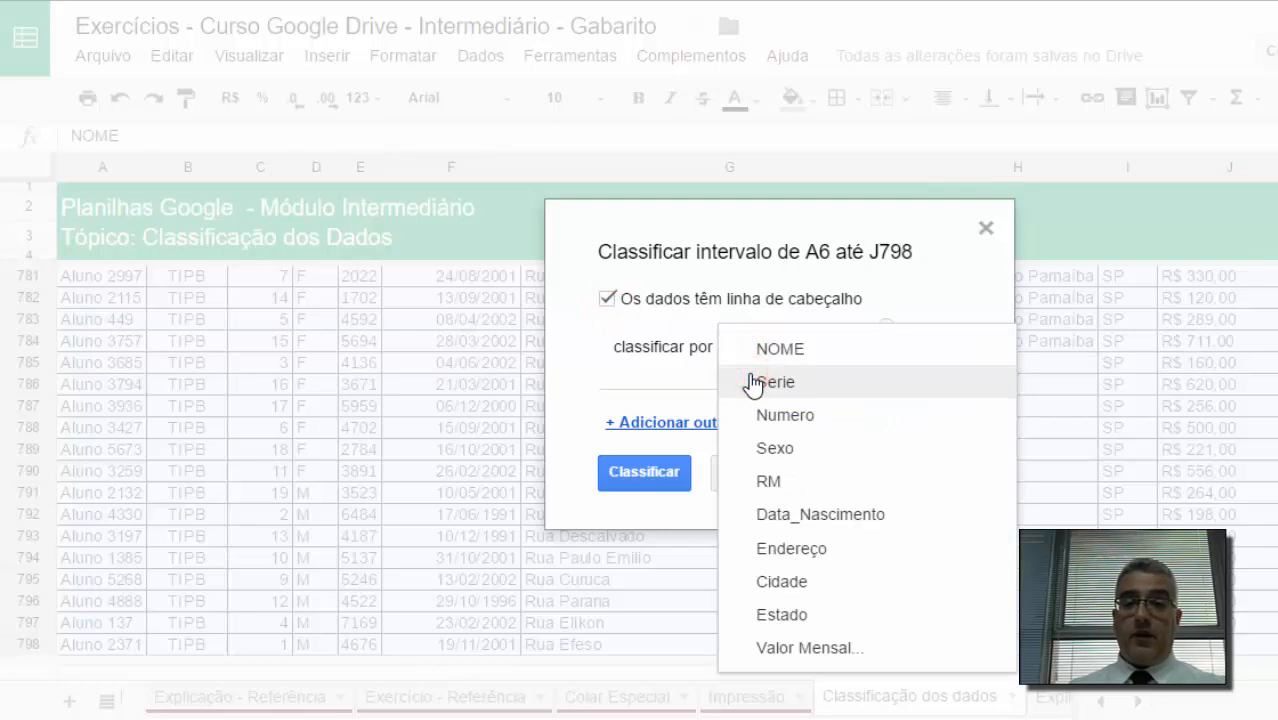
click(752, 383)
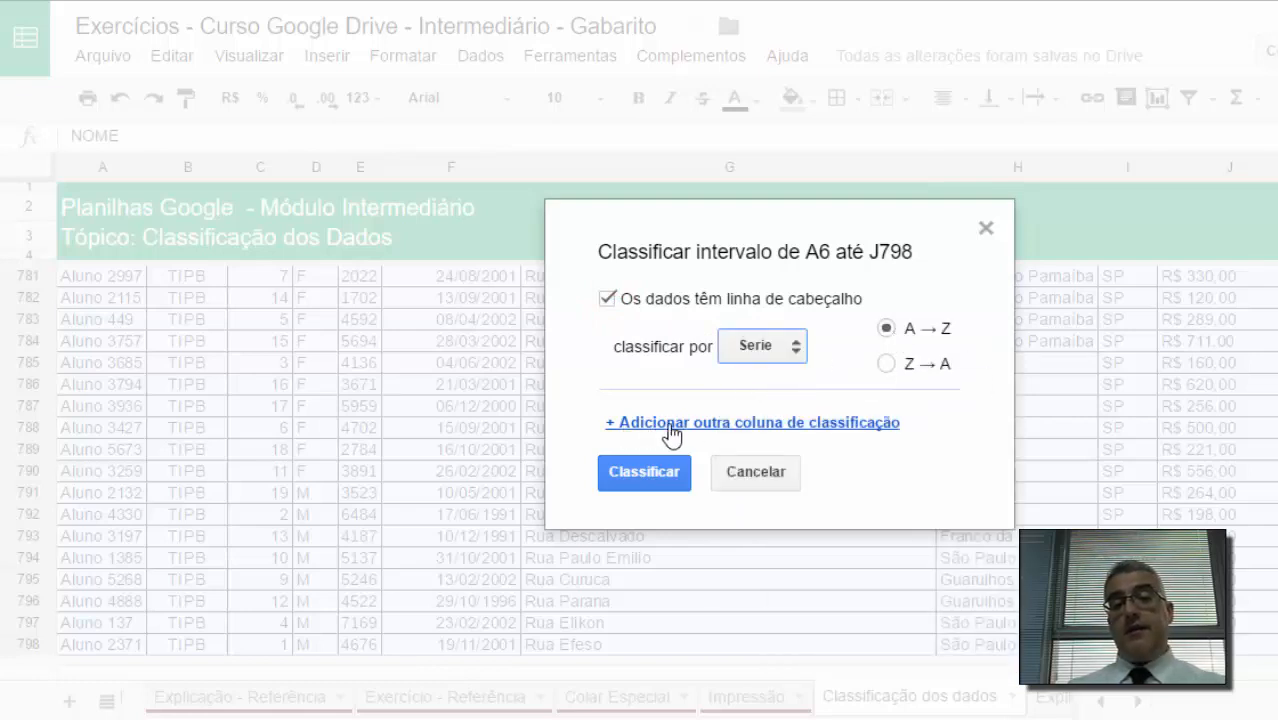
click(767, 425)
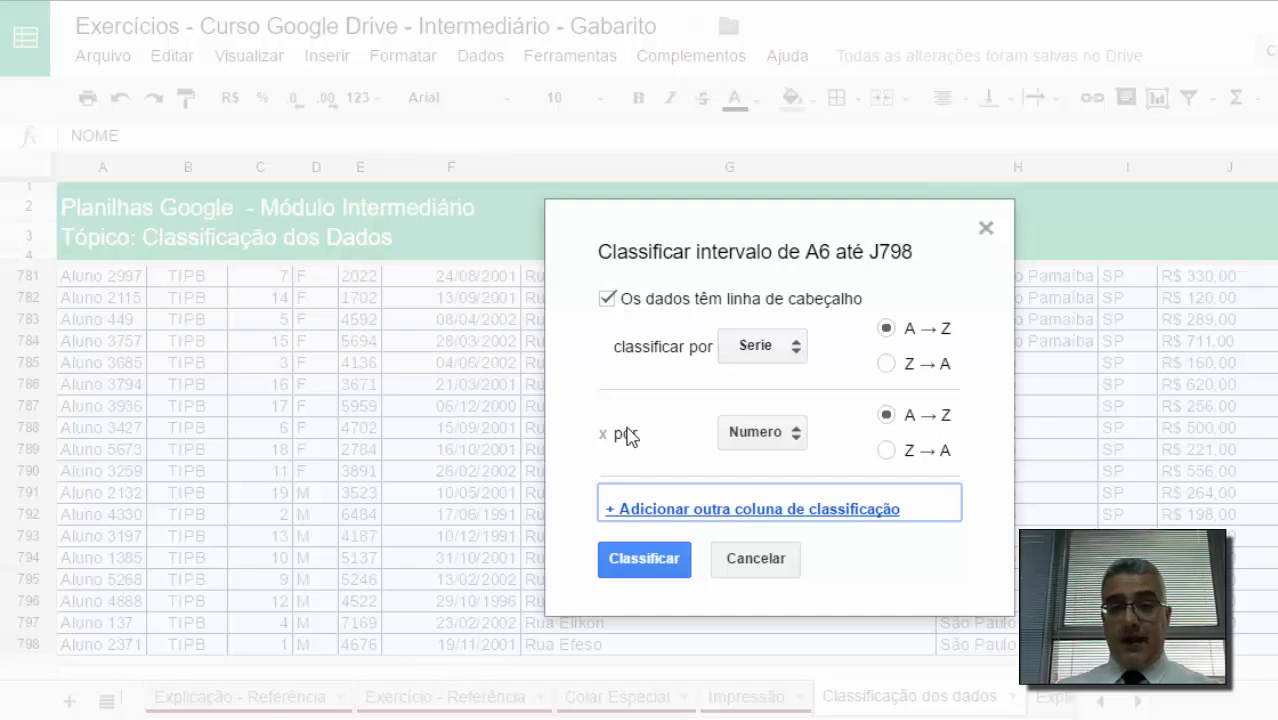
click(770, 440)
click(796, 442)
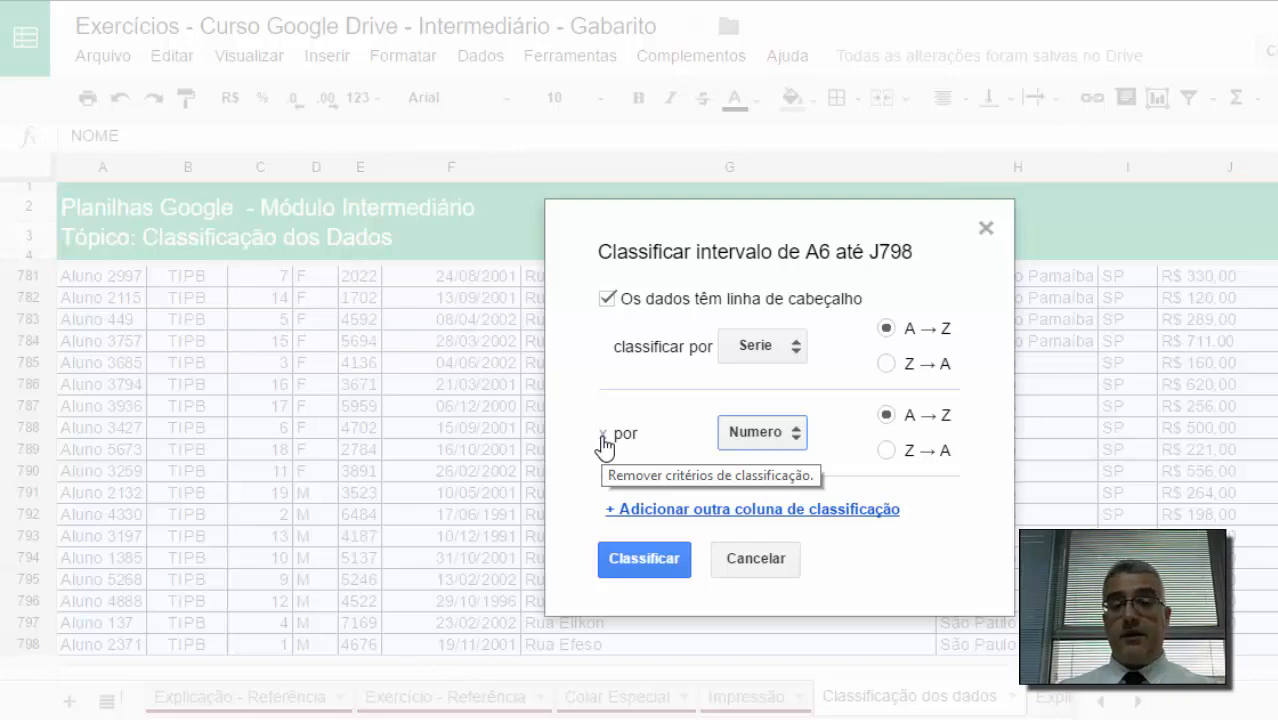
click(660, 568)
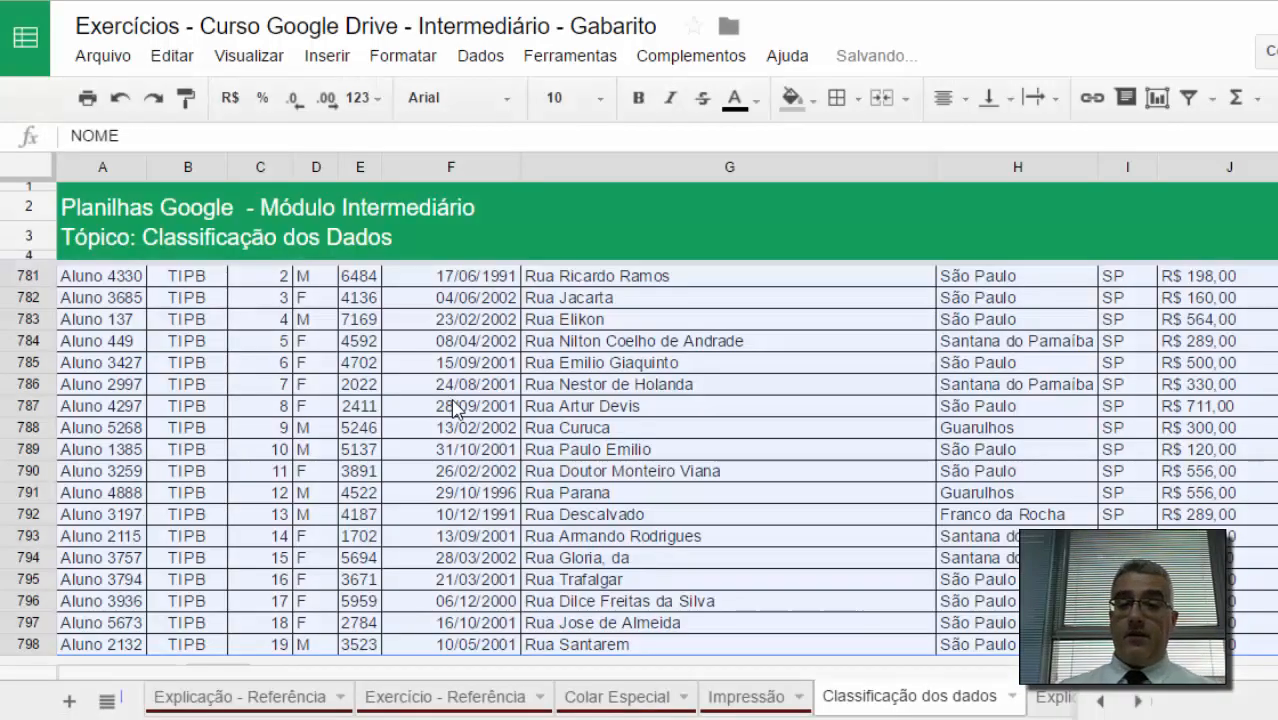
Step: Examine the Serie and Numero order in the first rows of the sorted table
click(455, 407)
key(ctrl+Home)
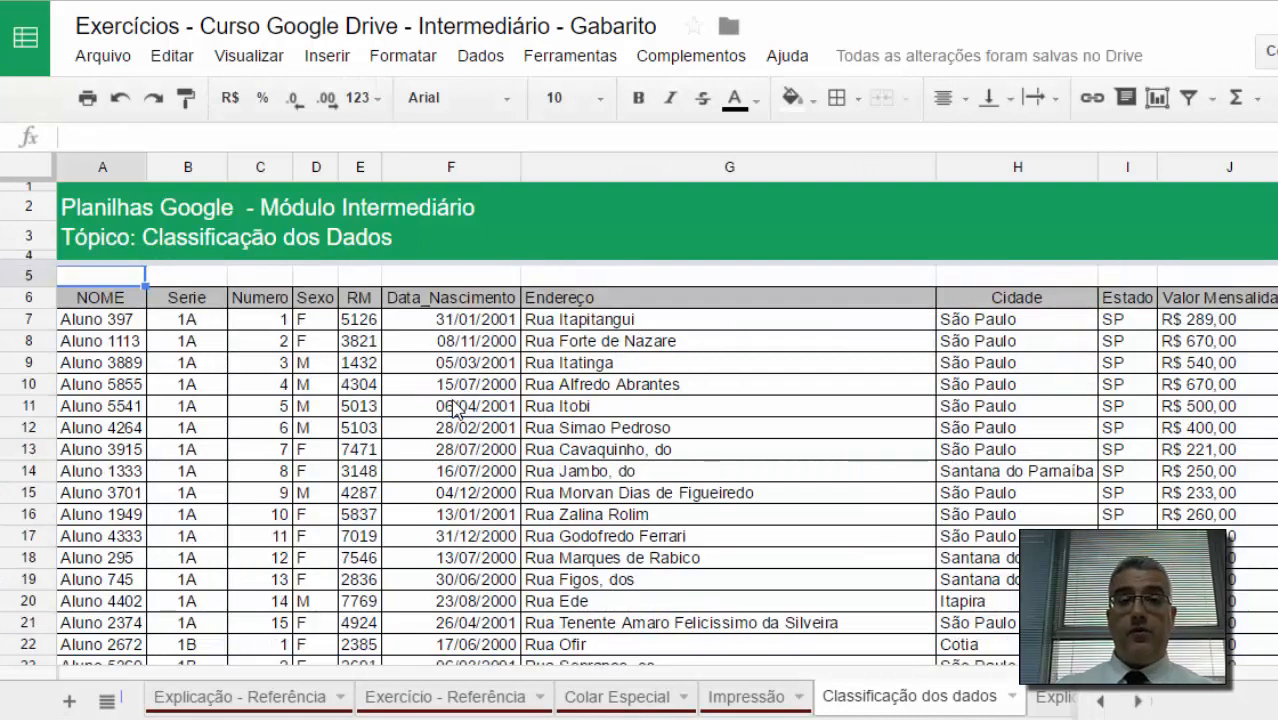
click(190, 296)
drag(187, 318, 205, 622)
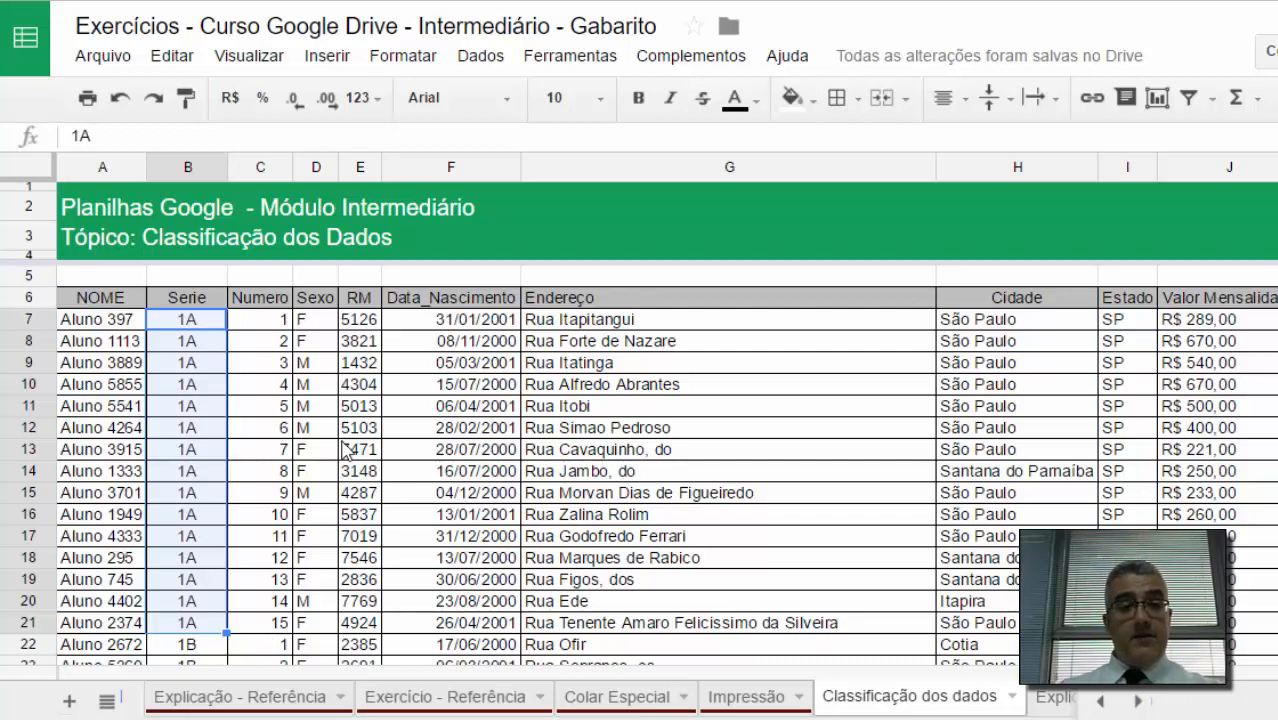
click(394, 345)
key(Home)
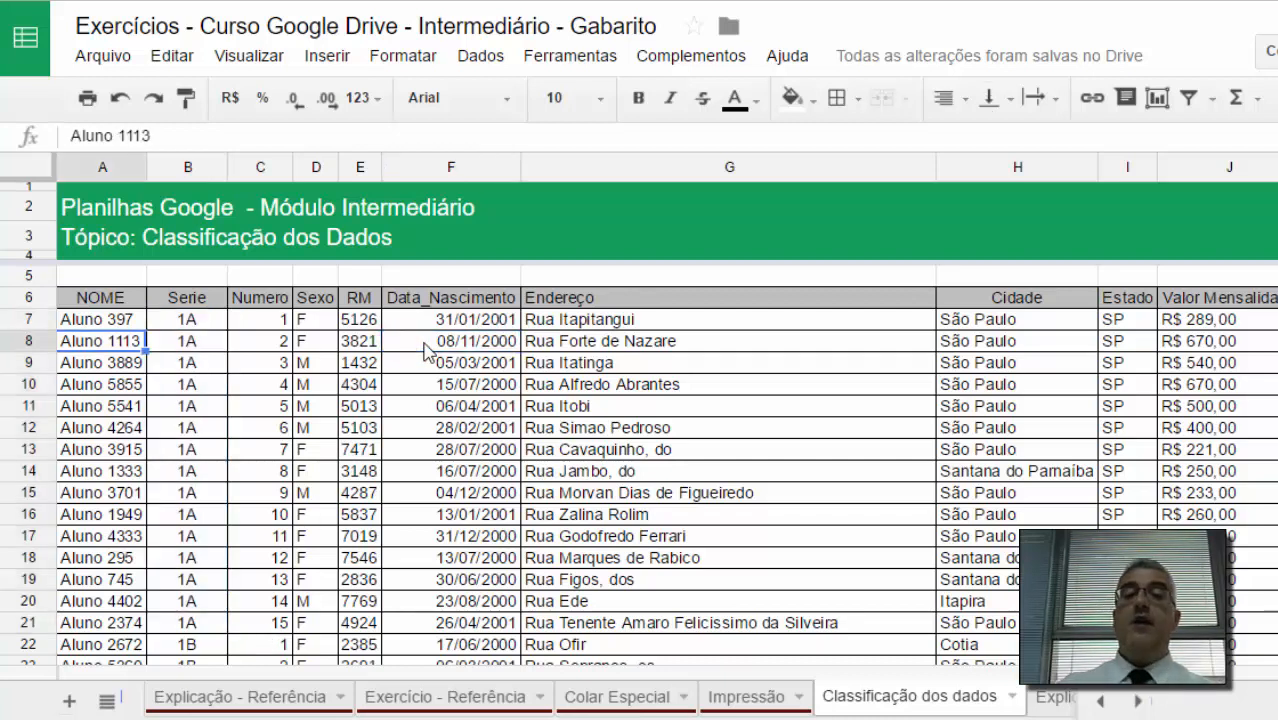
Step: Sort the range A6:J798 with a header row by Serie, then Sexo, then Numero, all A to Z
key(ctrl+Up)
key(ctrl+shift+End)
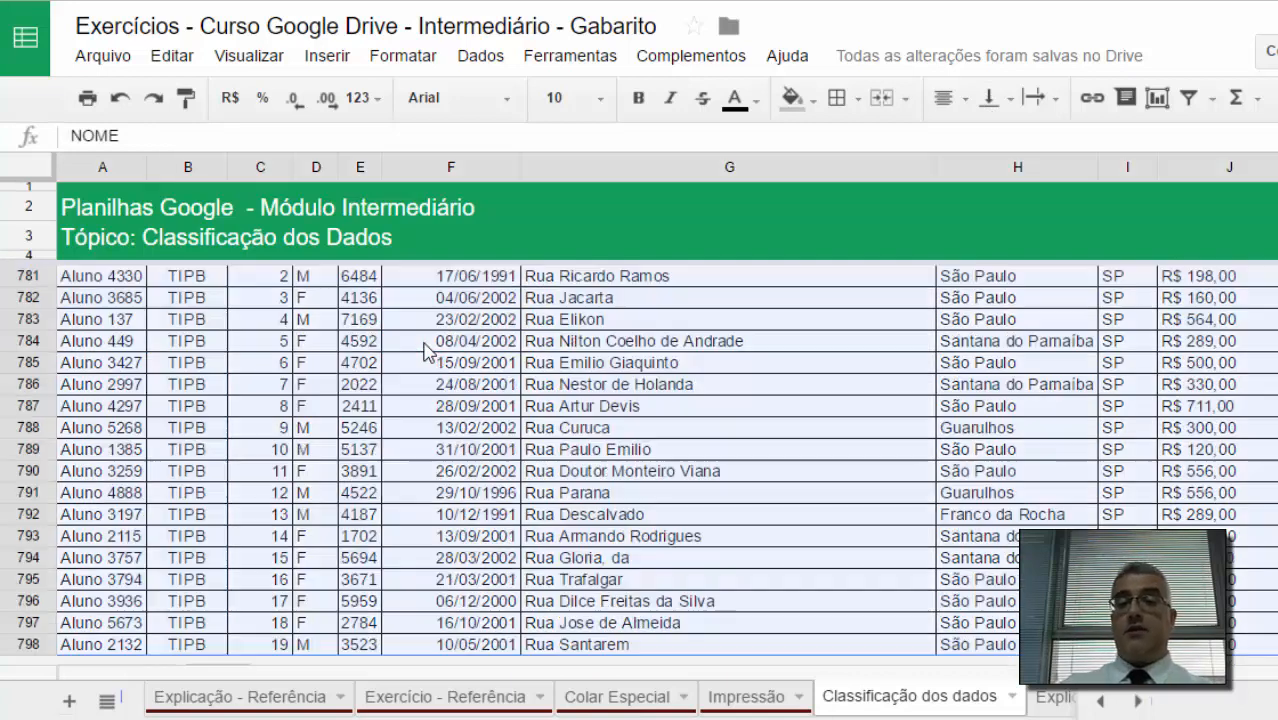
click(500, 57)
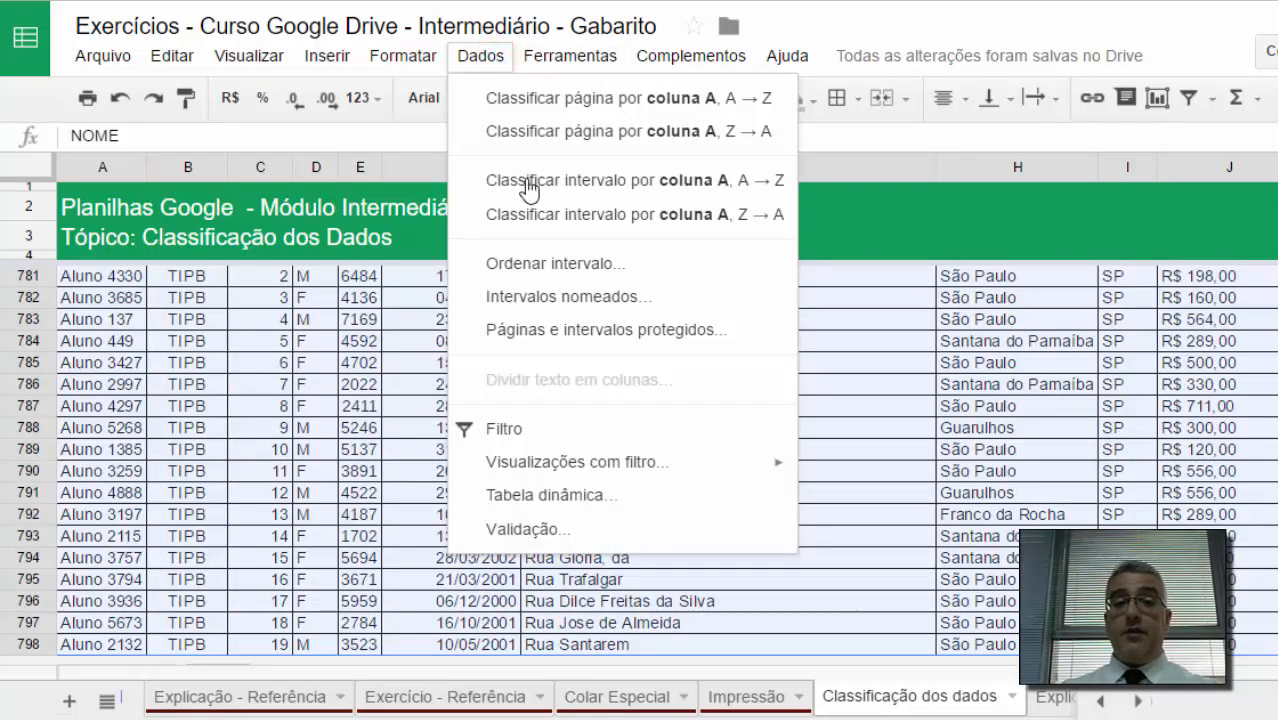
click(566, 263)
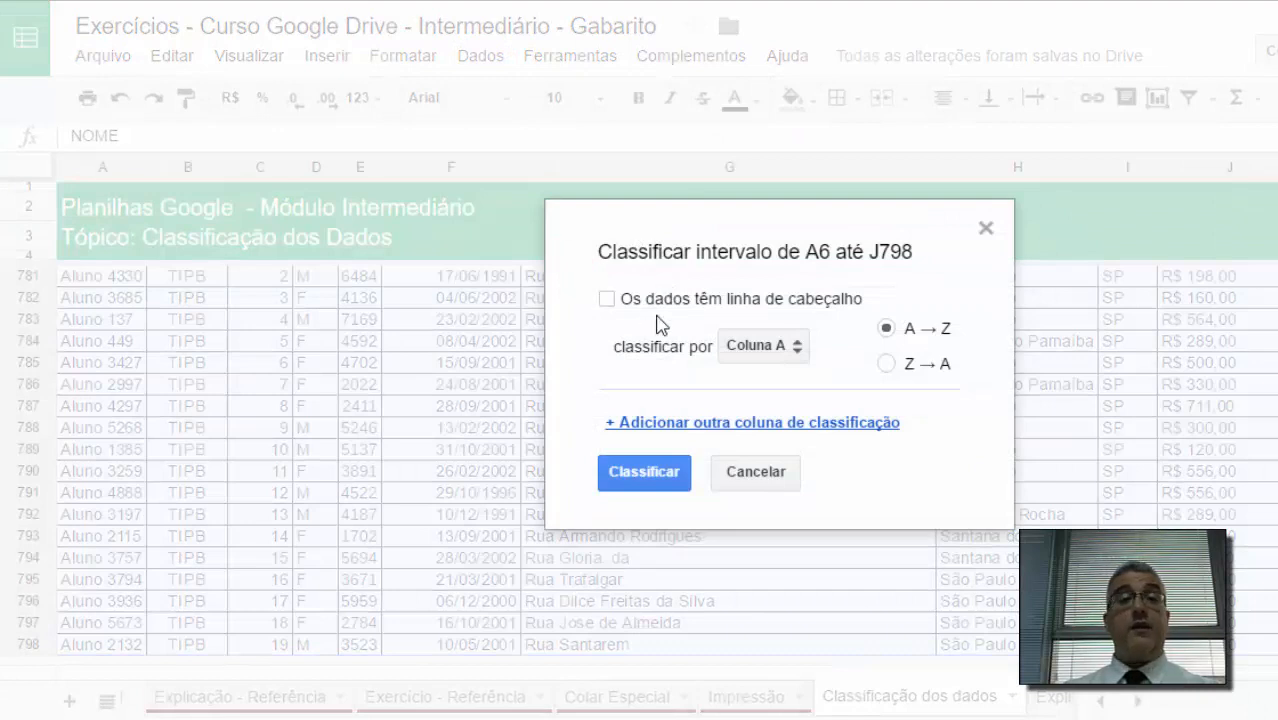
click(607, 300)
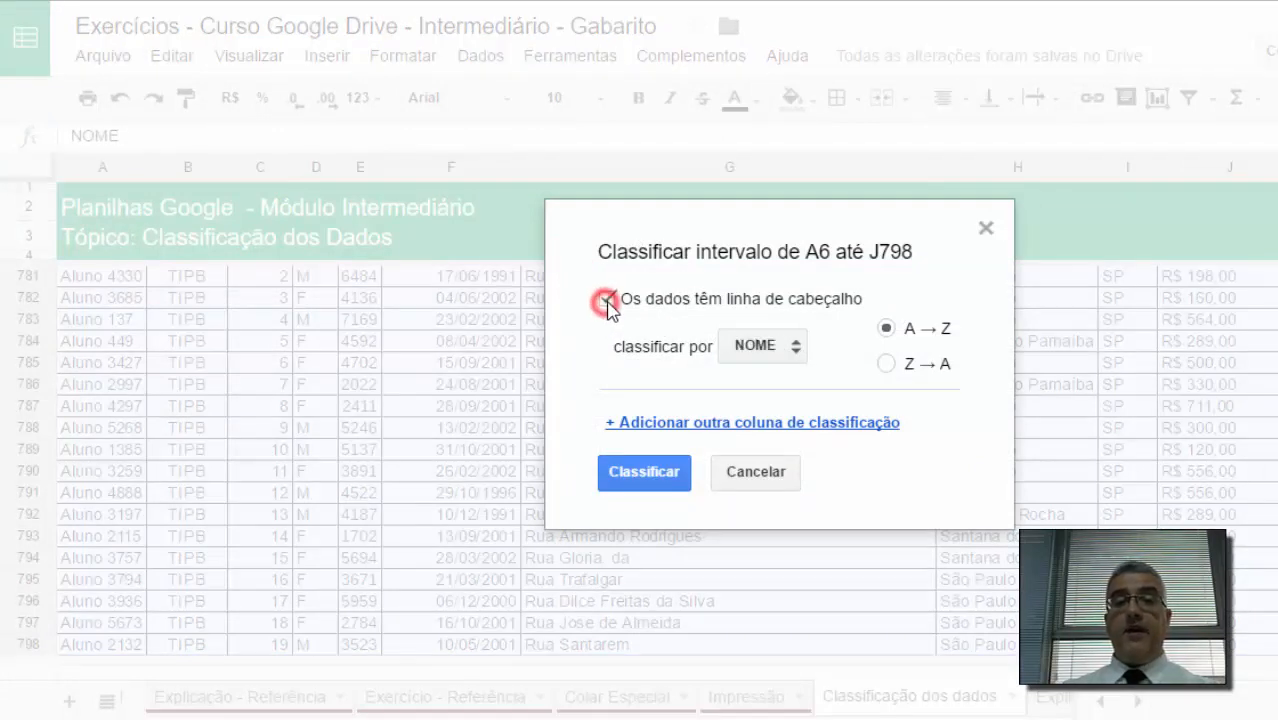
click(737, 344)
click(748, 381)
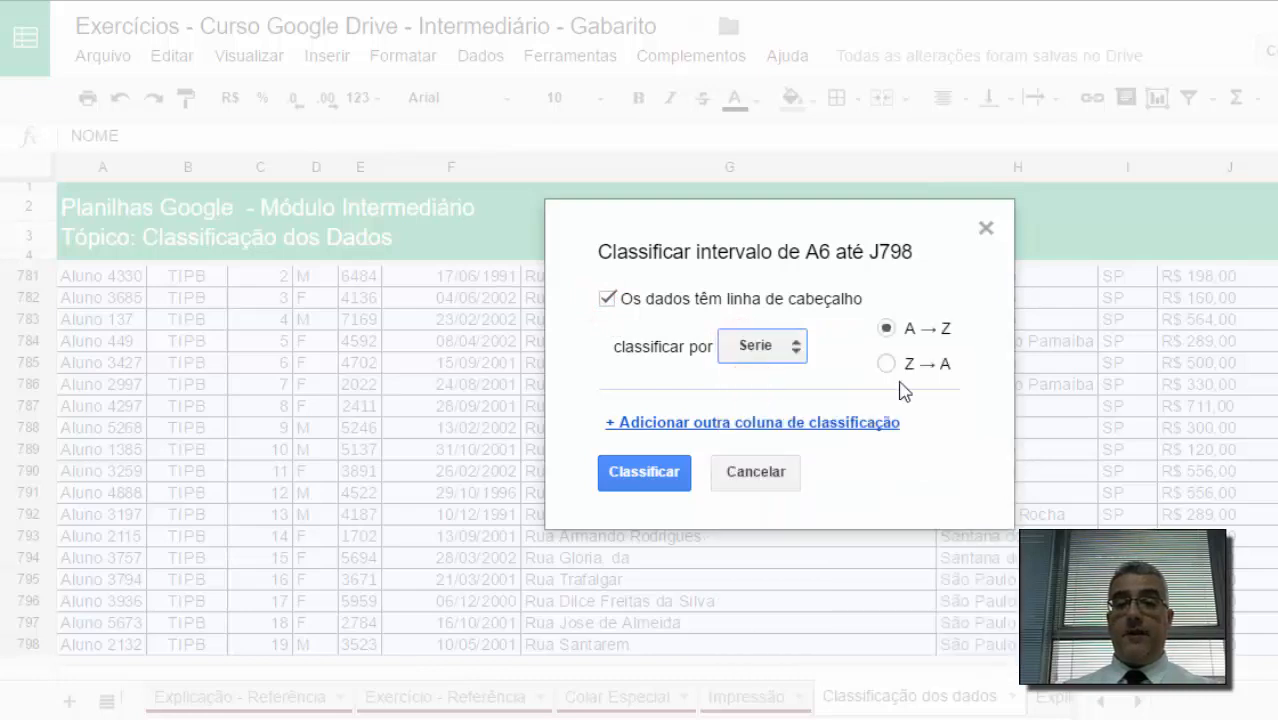
click(735, 422)
click(739, 433)
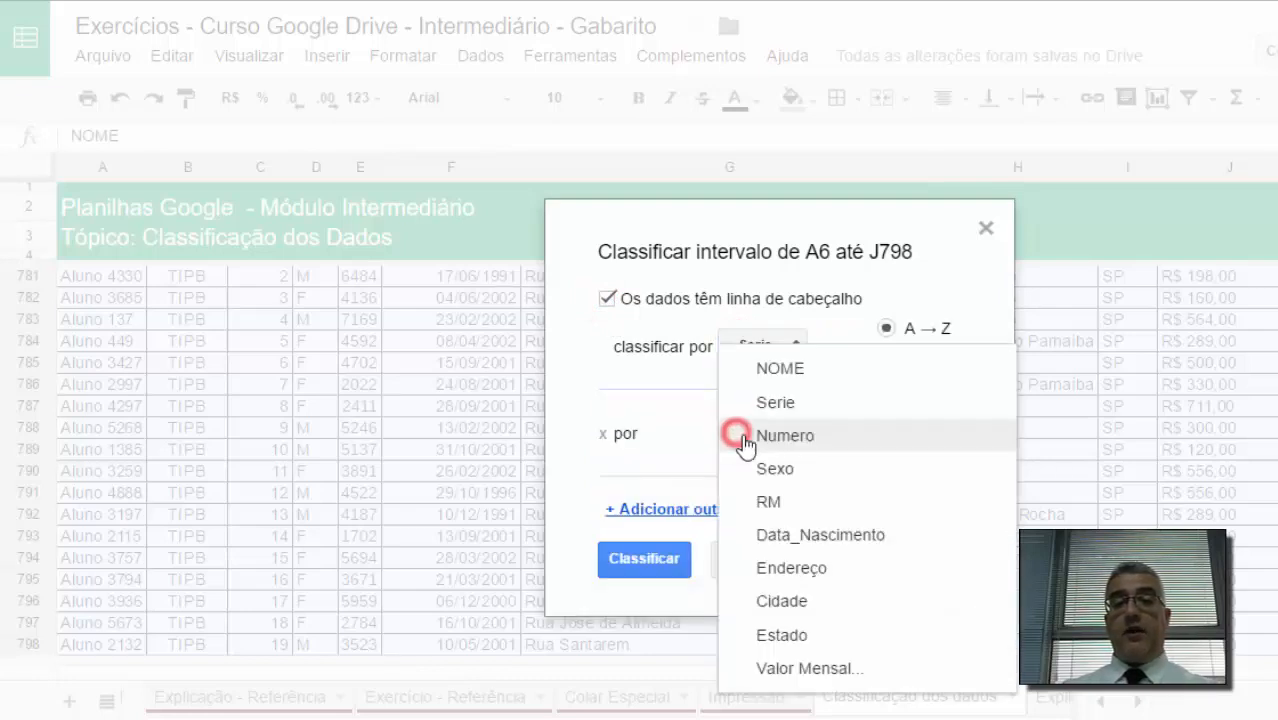
click(771, 468)
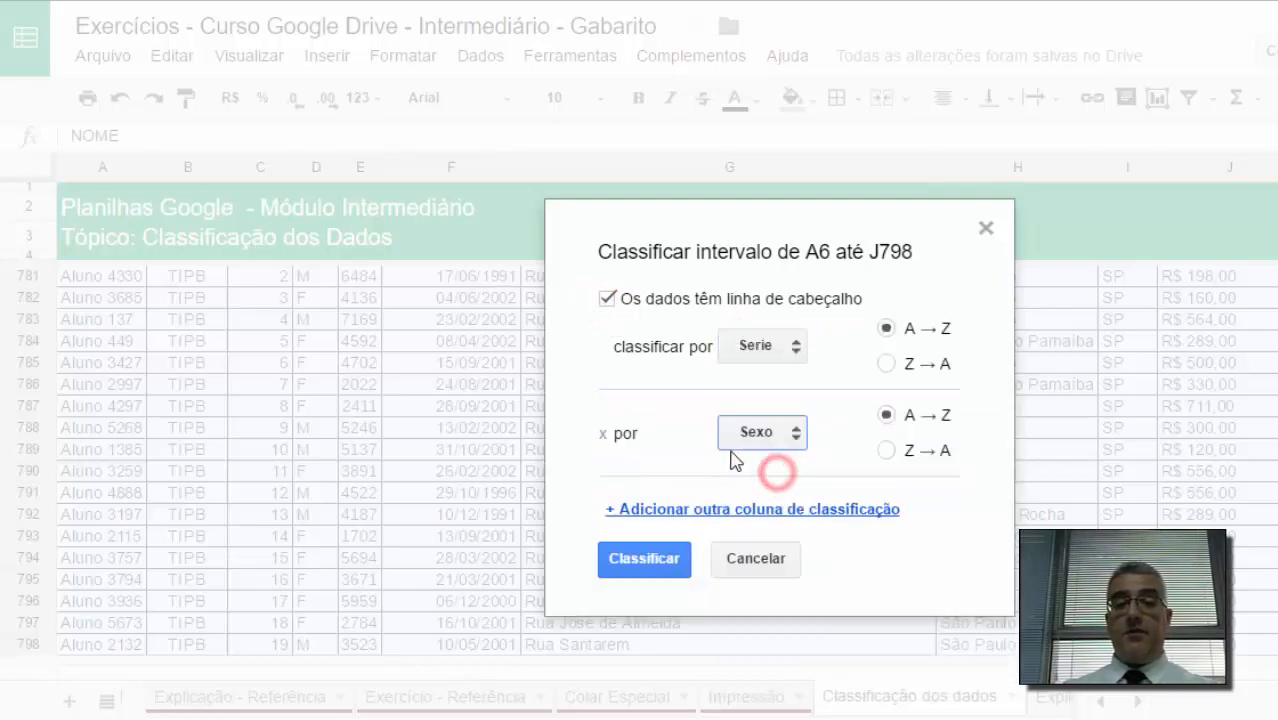
click(717, 509)
click(765, 518)
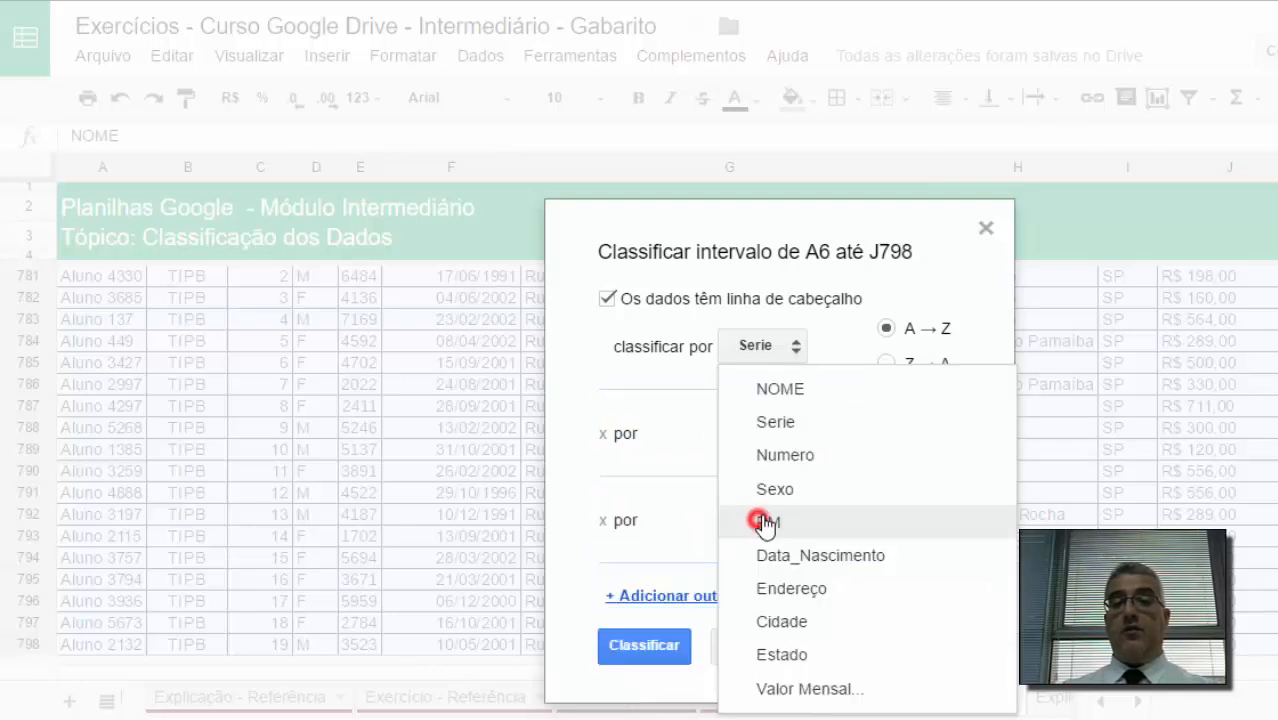
click(781, 457)
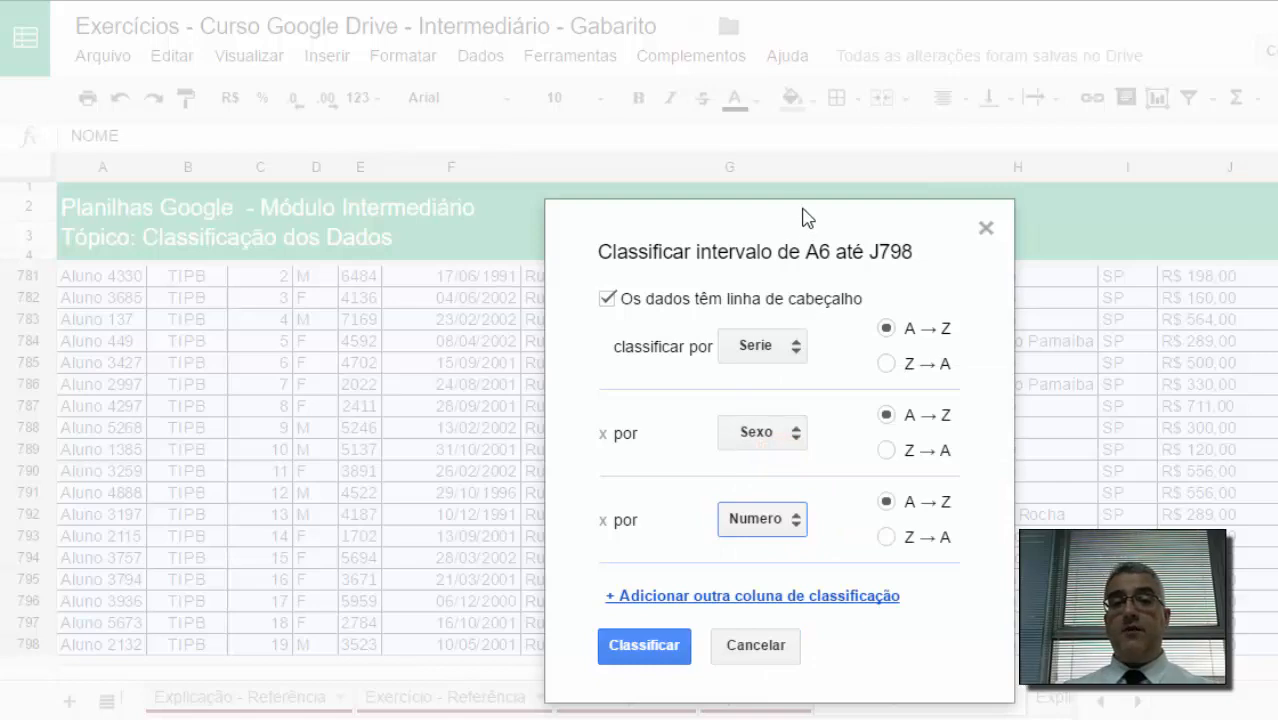
click(656, 645)
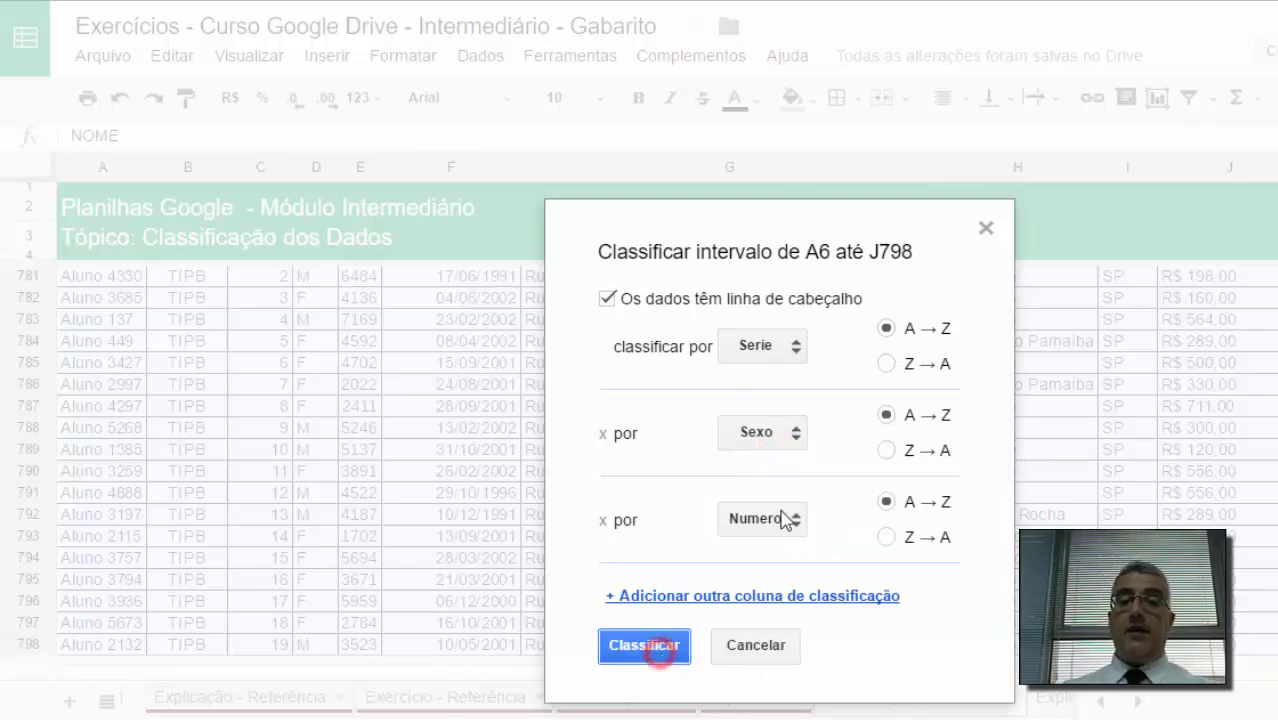
Step: Examine the Sexo and Numero order within the first Serie group of the sorted table
click(500, 340)
key(ctrl+Home)
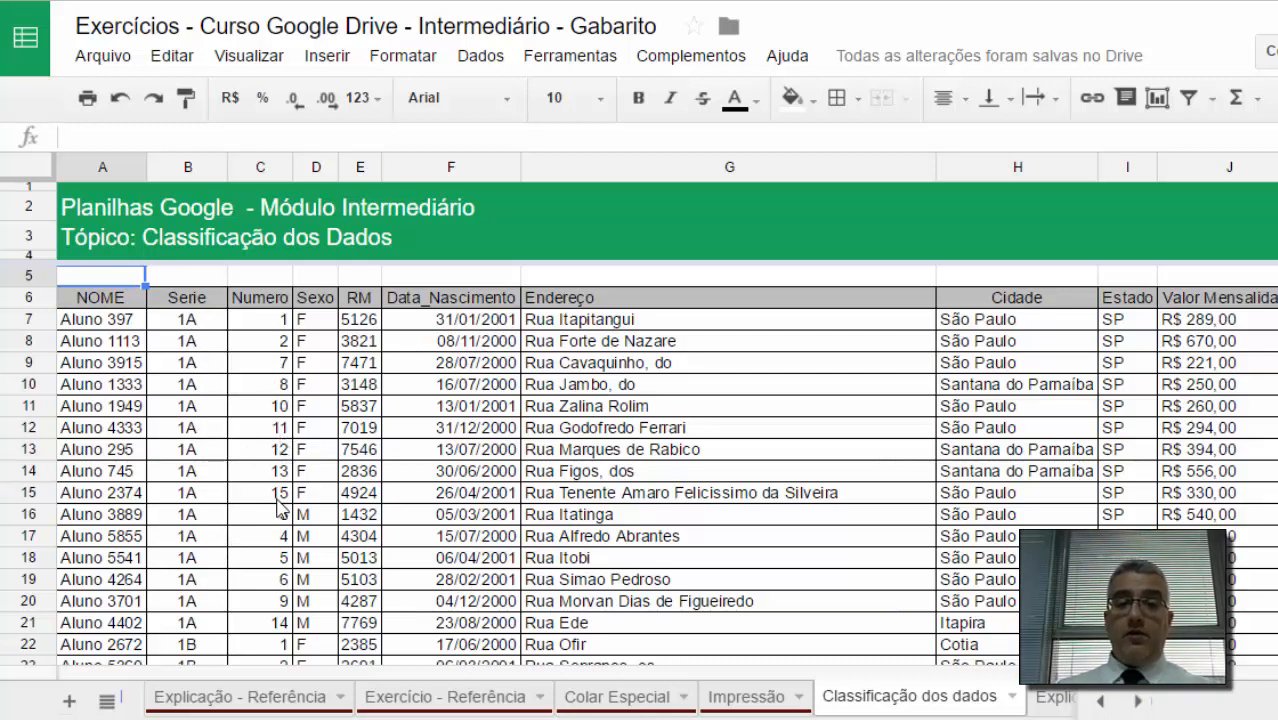
drag(318, 319, 316, 515)
click(313, 516)
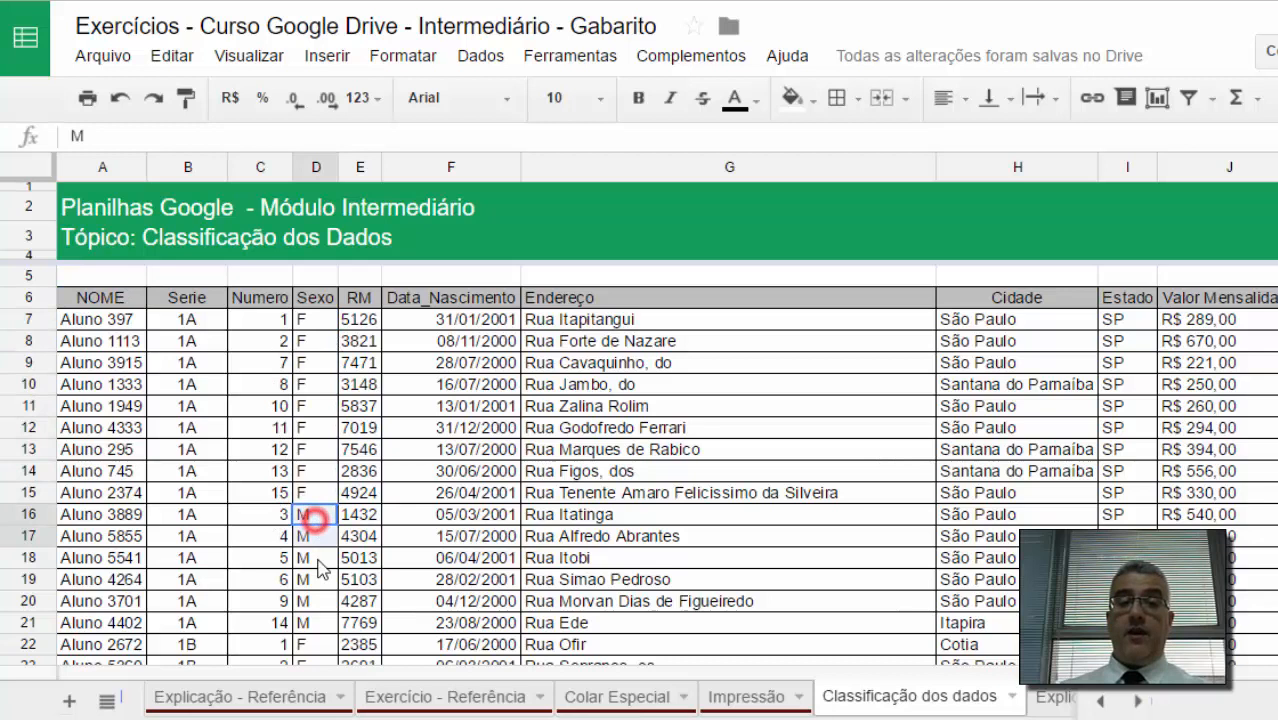
shift+click(322, 622)
drag(272, 330, 290, 581)
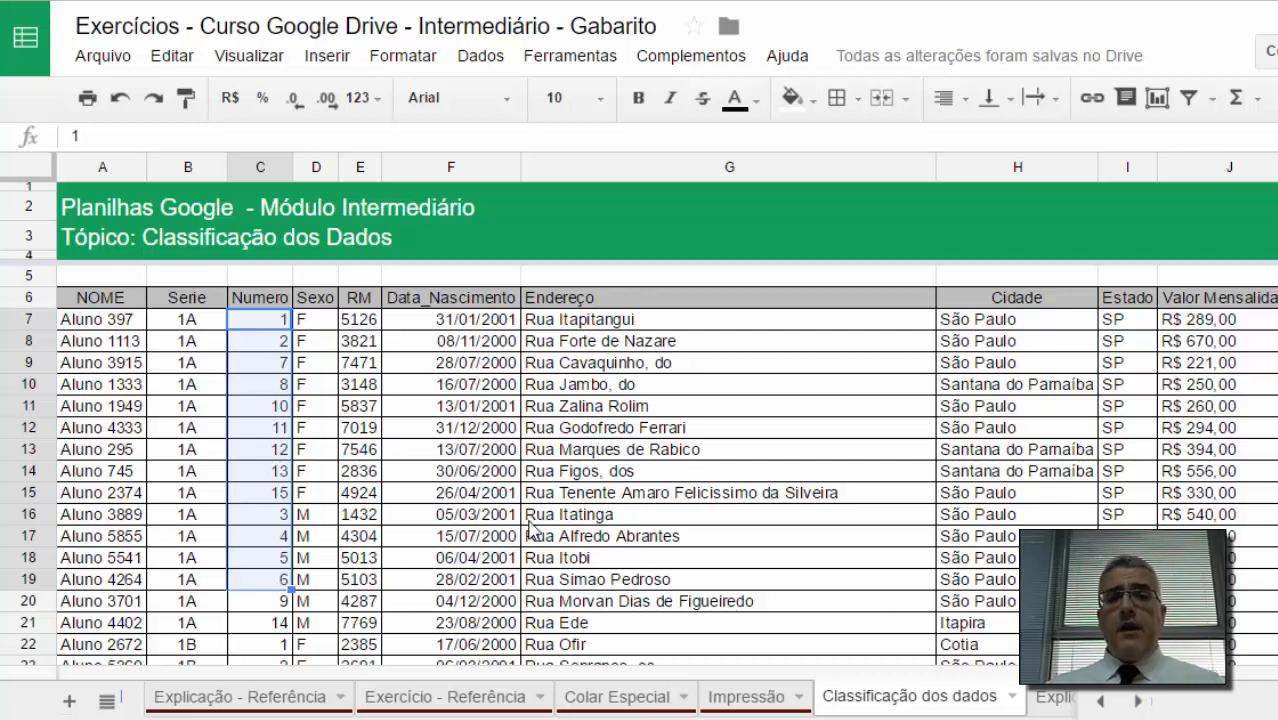
Step: Sort only the Data_Nascimento column range F6:F798 from A to Z
click(422, 297)
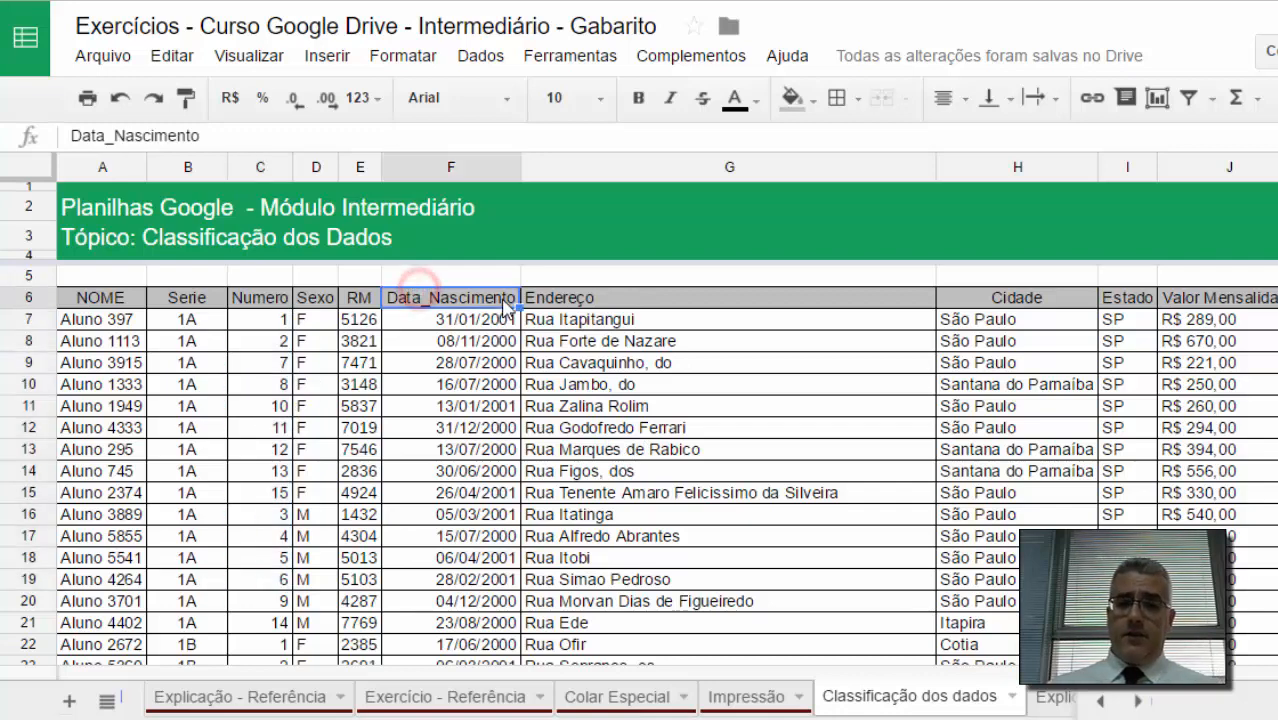
key(ctrl+shift+Down)
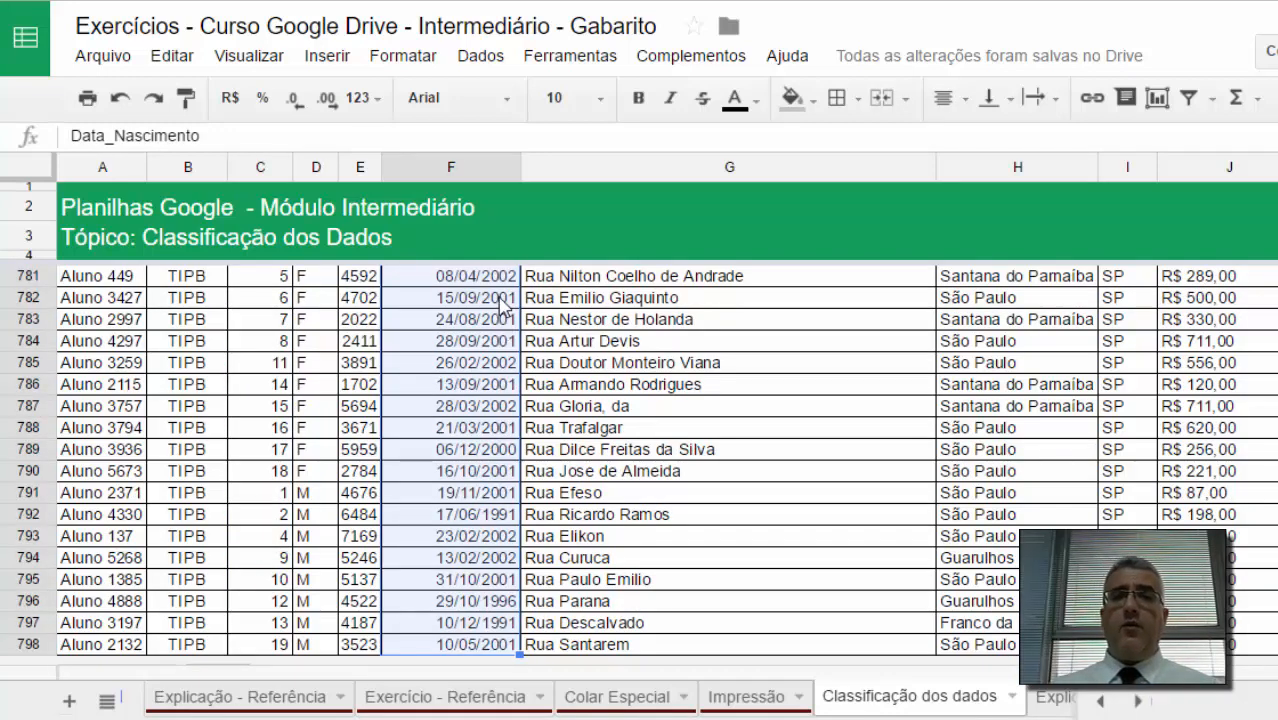
click(482, 57)
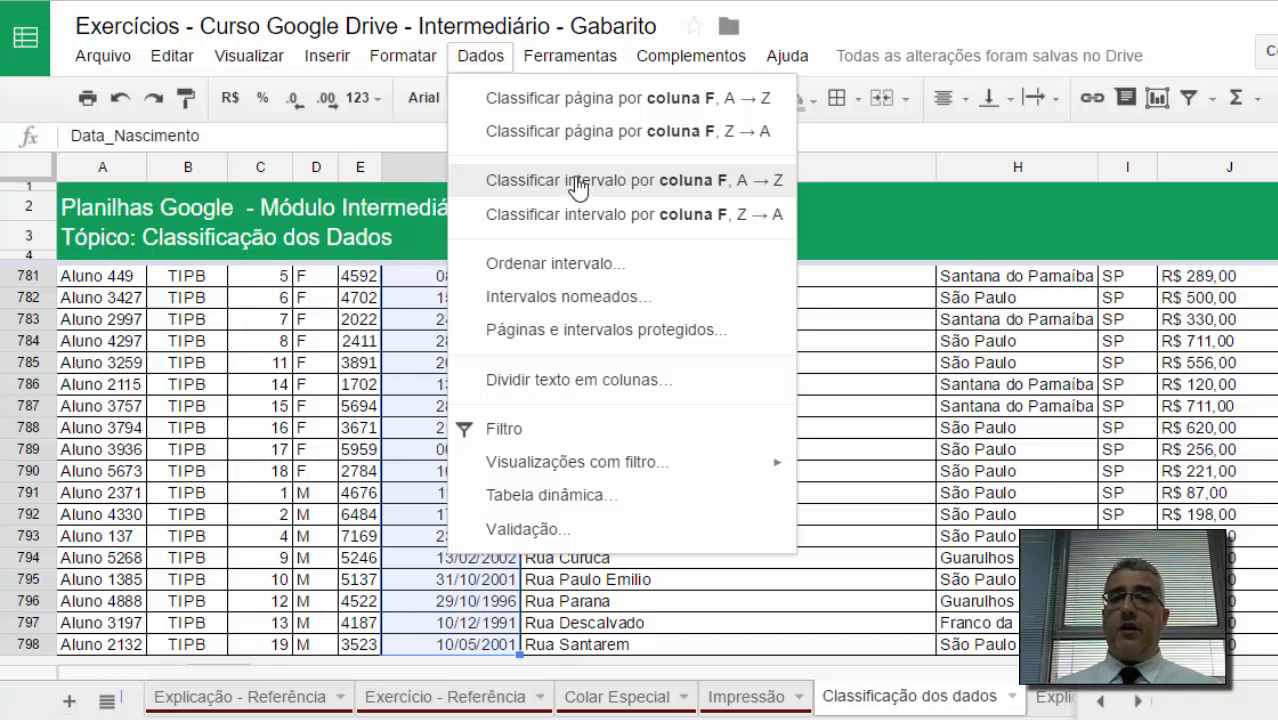
click(578, 187)
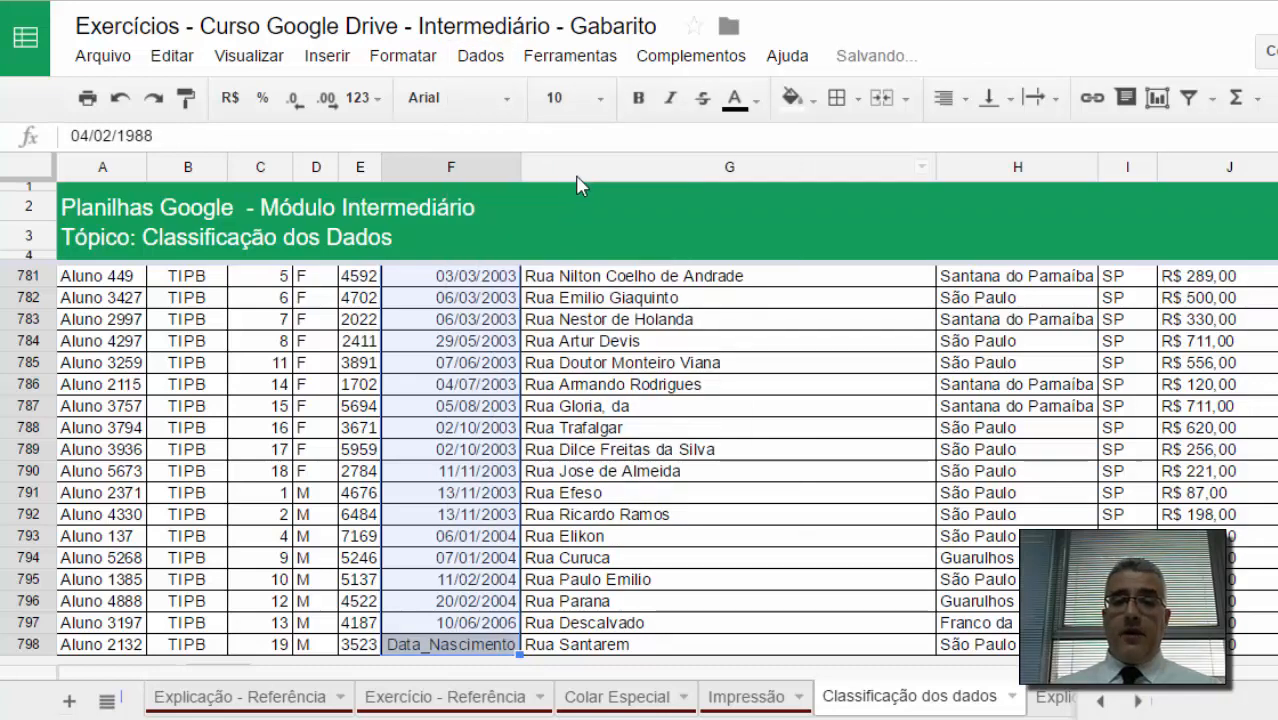
Step: Inspect the bottom and top of the Data_Nascimento column after the single-column sort
scroll(583, 440, down, 2)
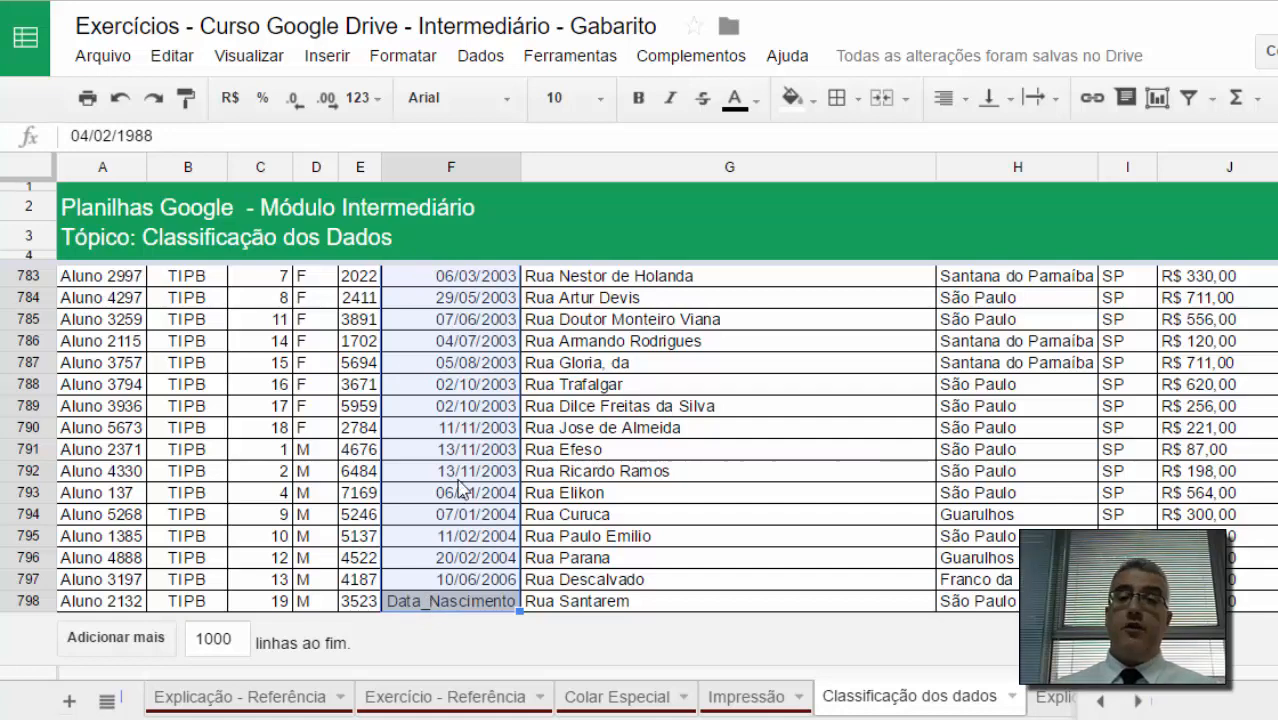
click(455, 449)
key(ctrl+Up)
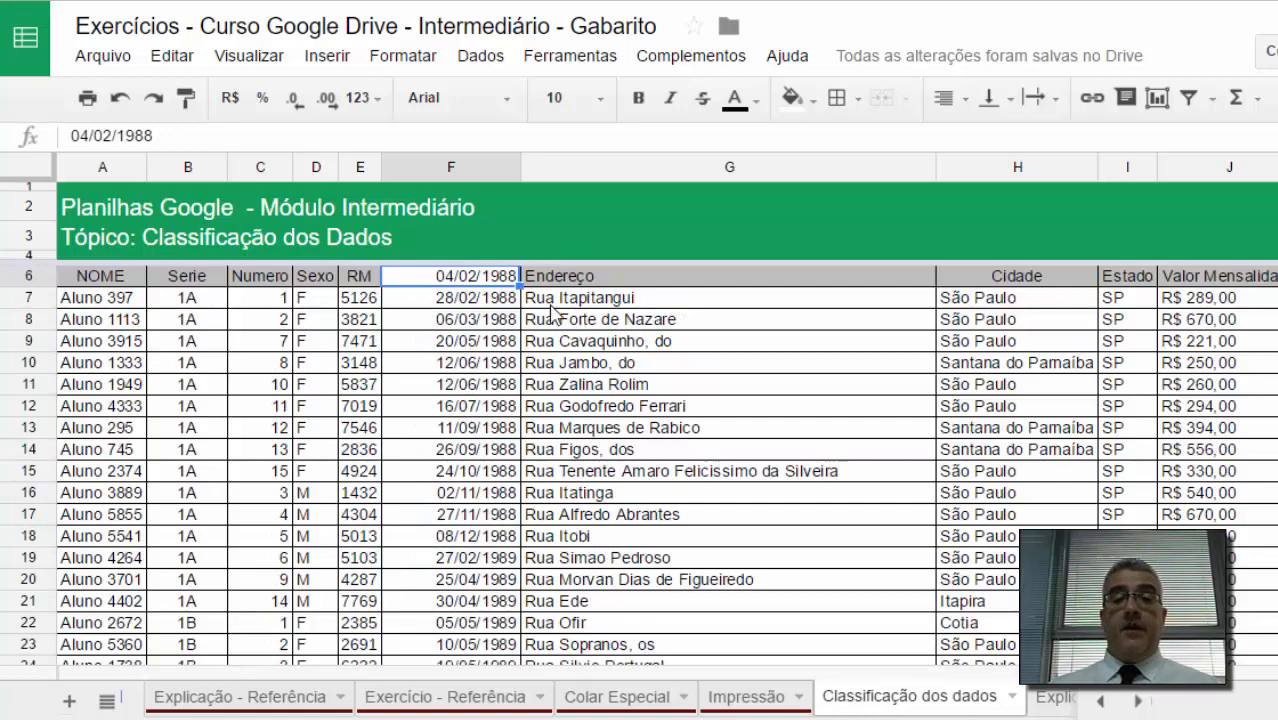
click(955, 277)
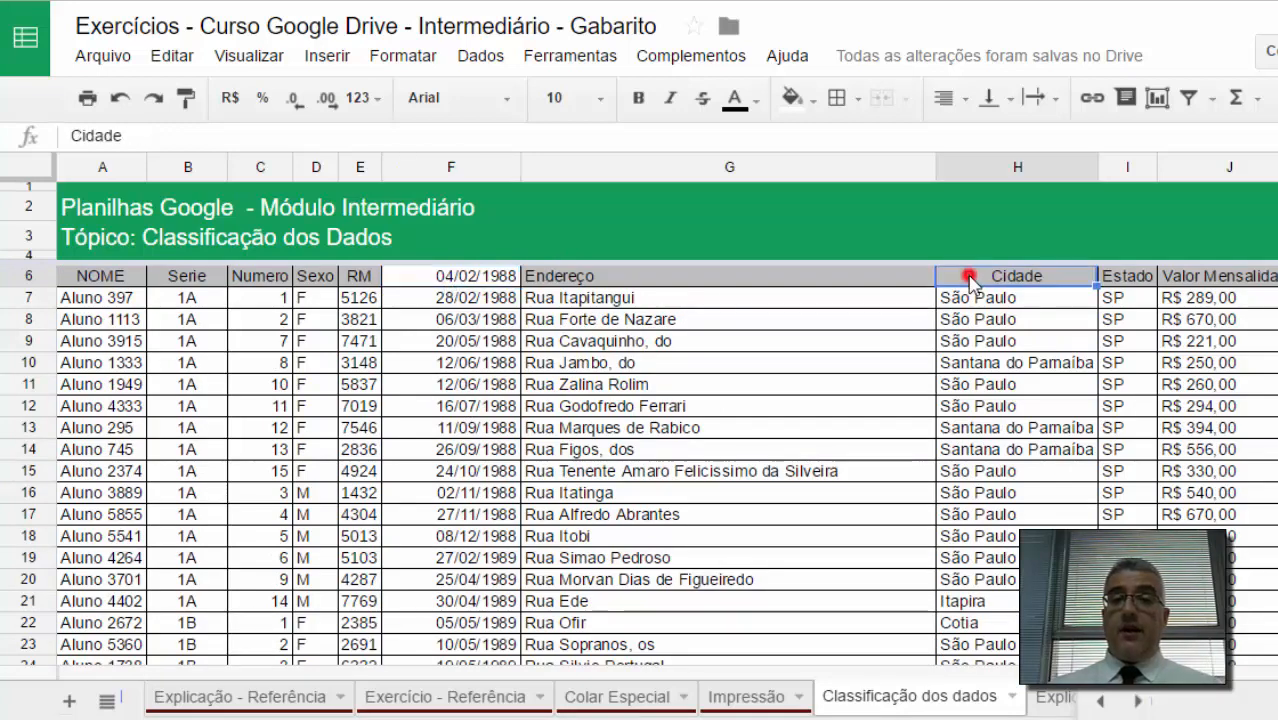
Step: Browse the table from the last row of the Cidade column back up to the top of the sheet
key(ctrl+shift+Down)
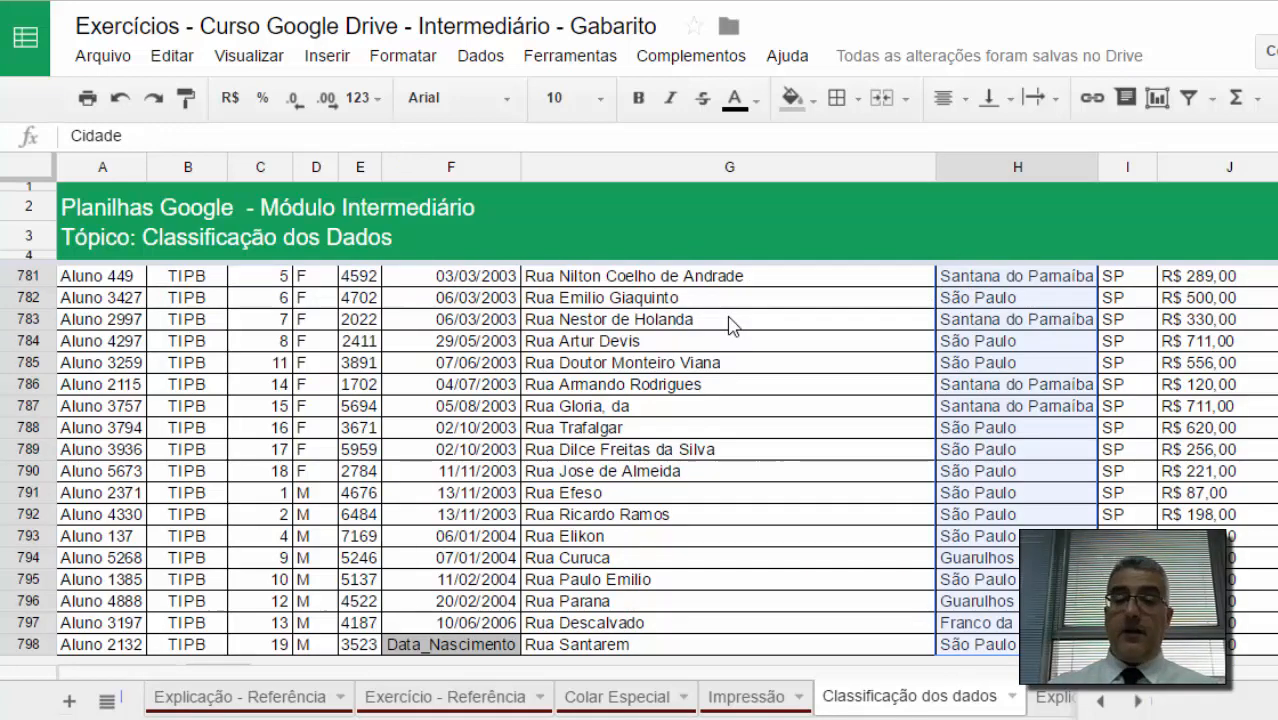
key(ctrl+Up)
key(Down)
key(Down)
key(Down)
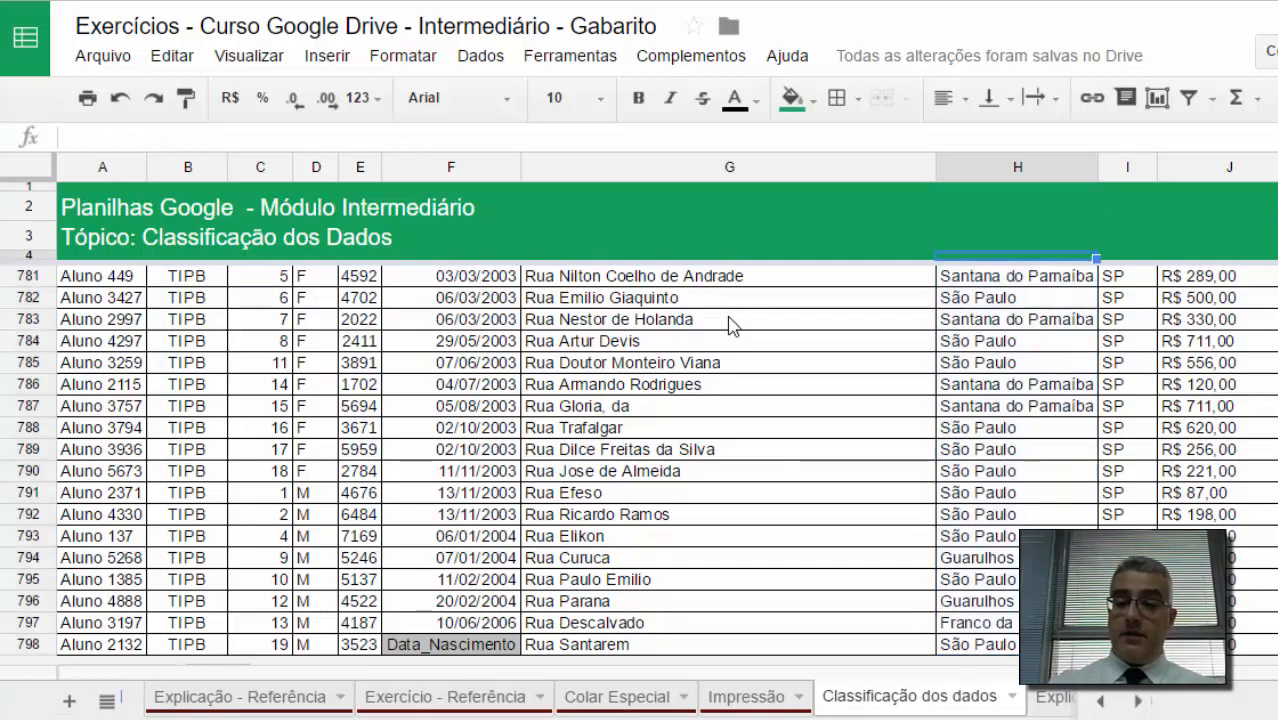
click(622, 410)
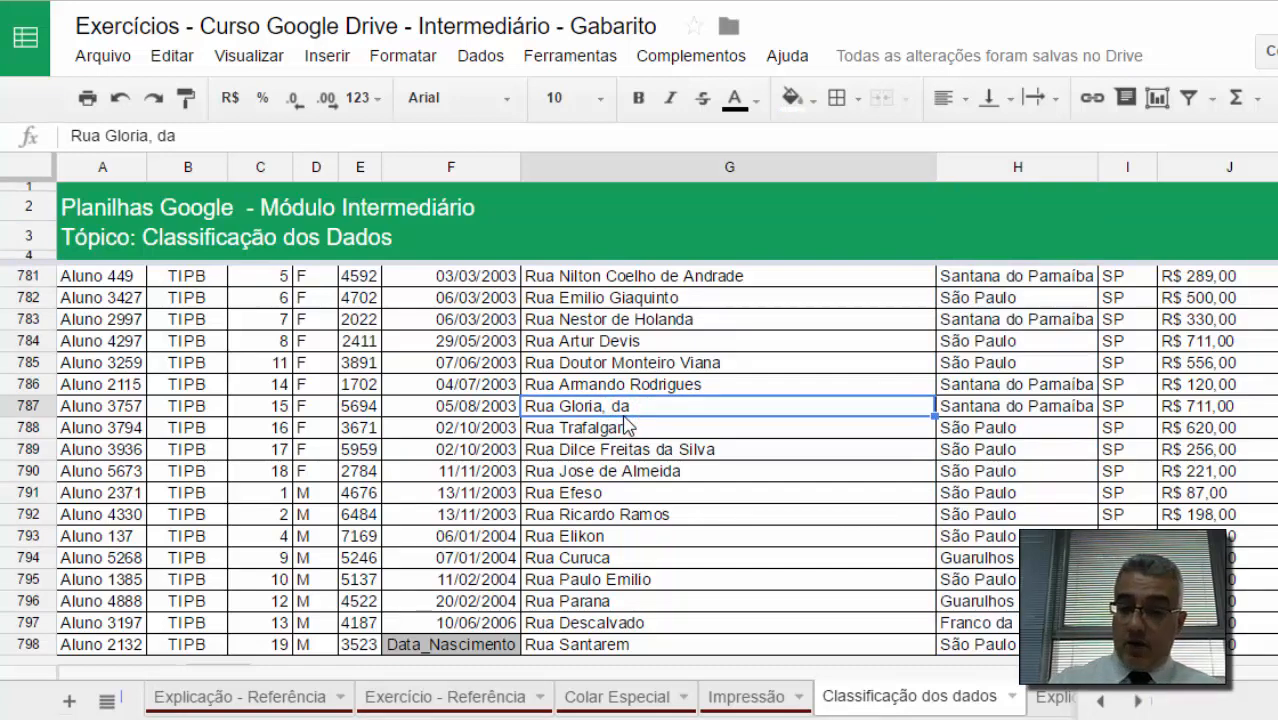
key(ctrl+Home)
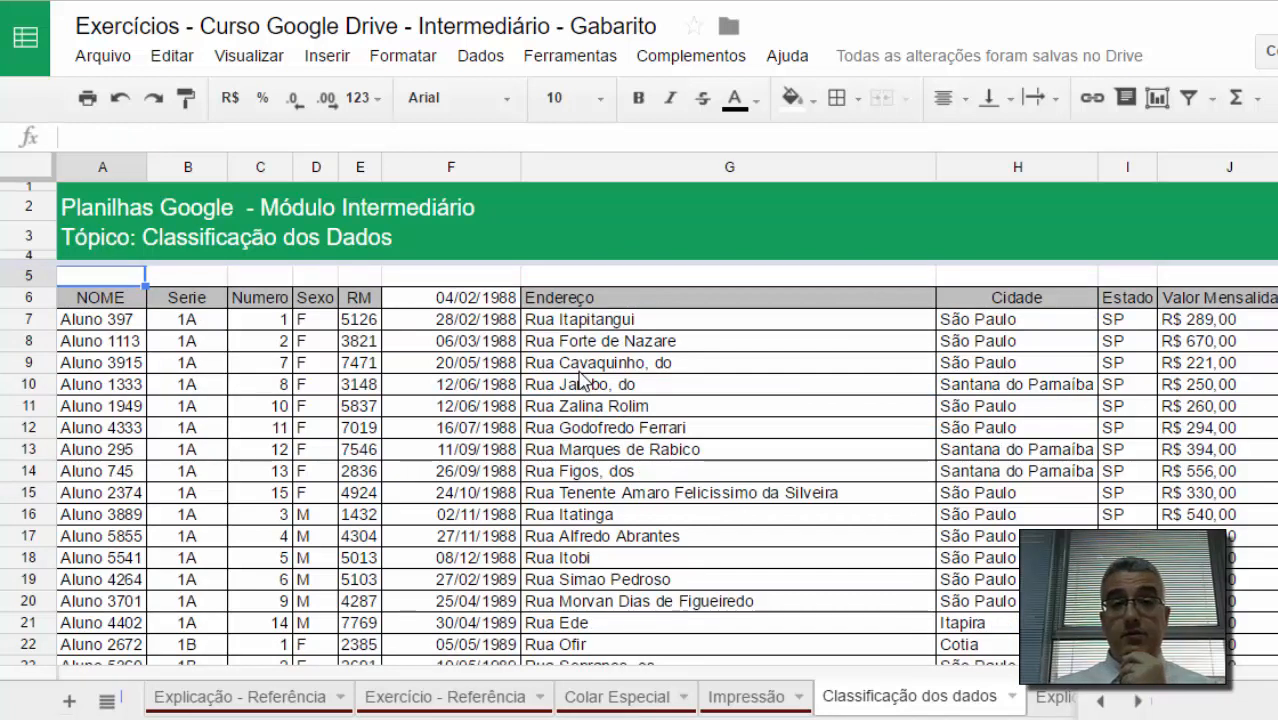
Step: Undo the single-column sort of Data_Nascimento and check the restored header and dates
click(416, 300)
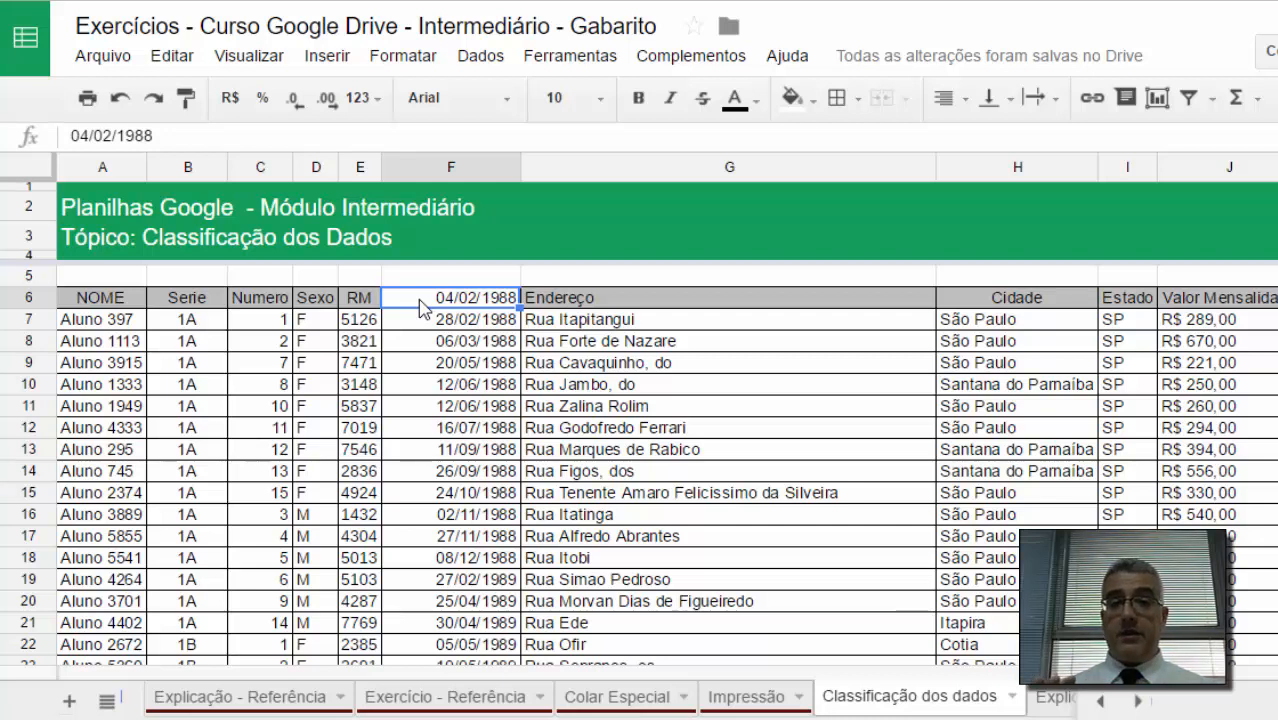
key(ctrl+z)
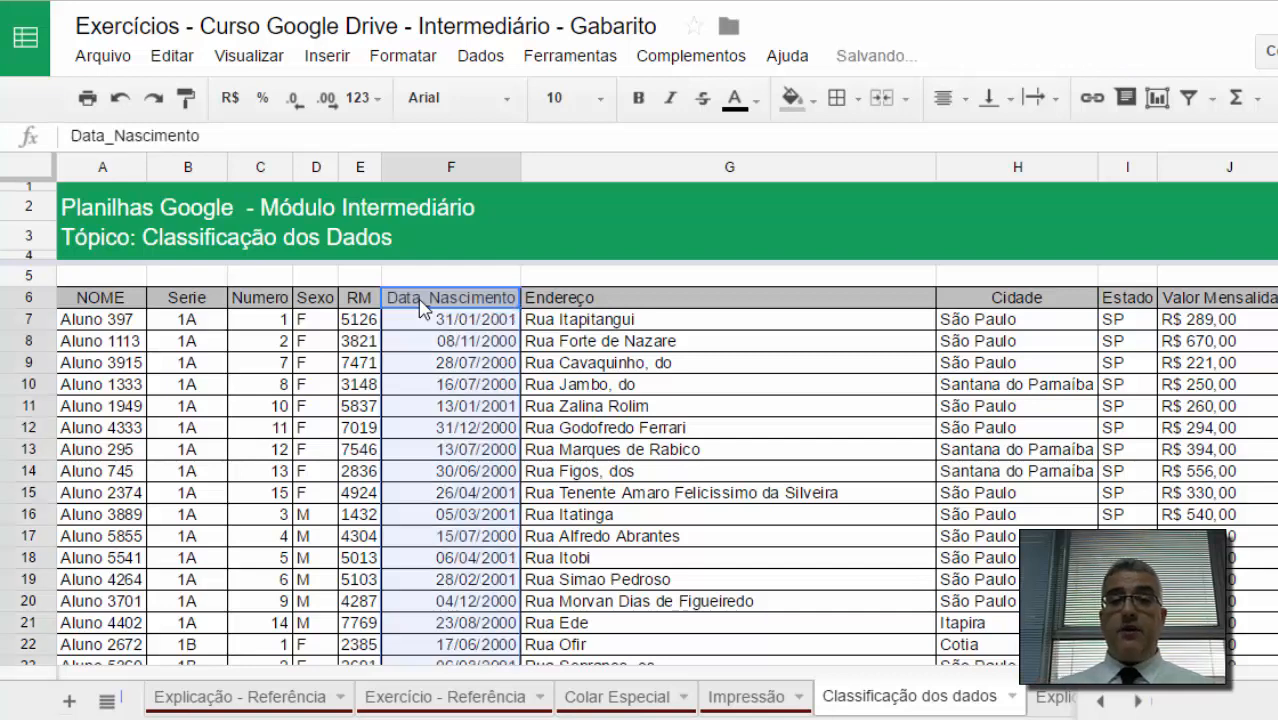
click(516, 356)
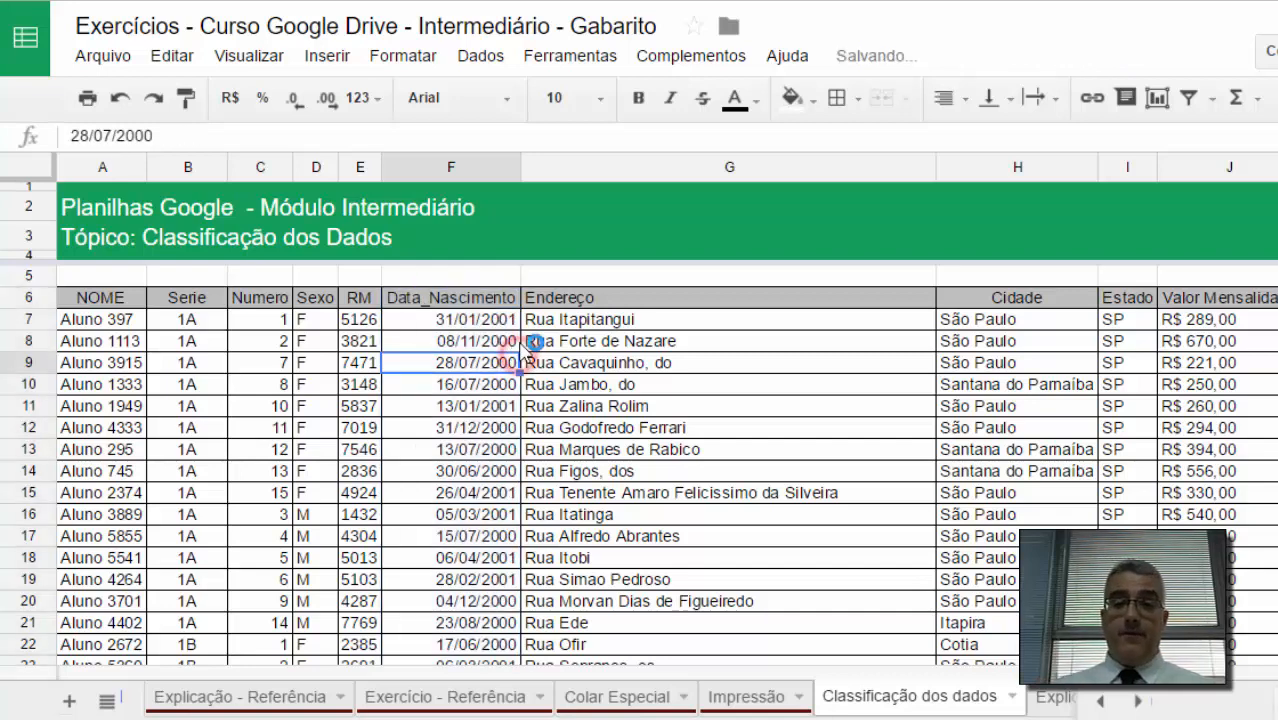
click(357, 320)
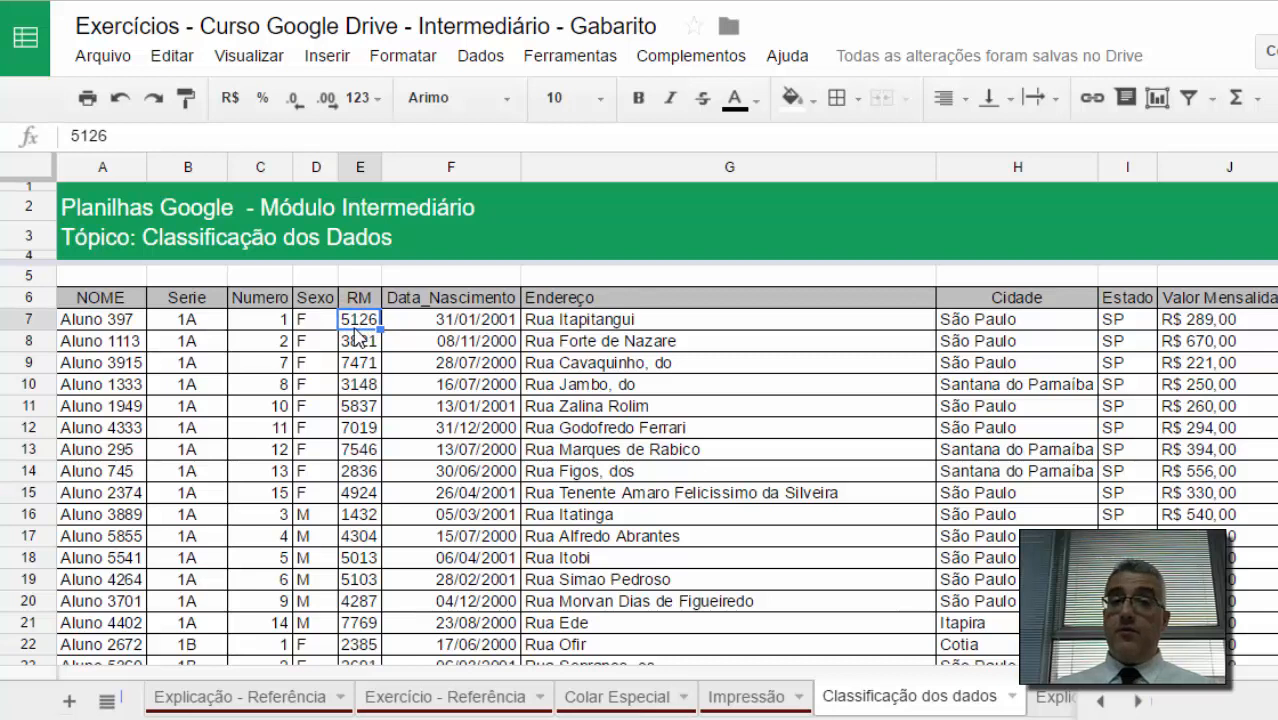
click(404, 326)
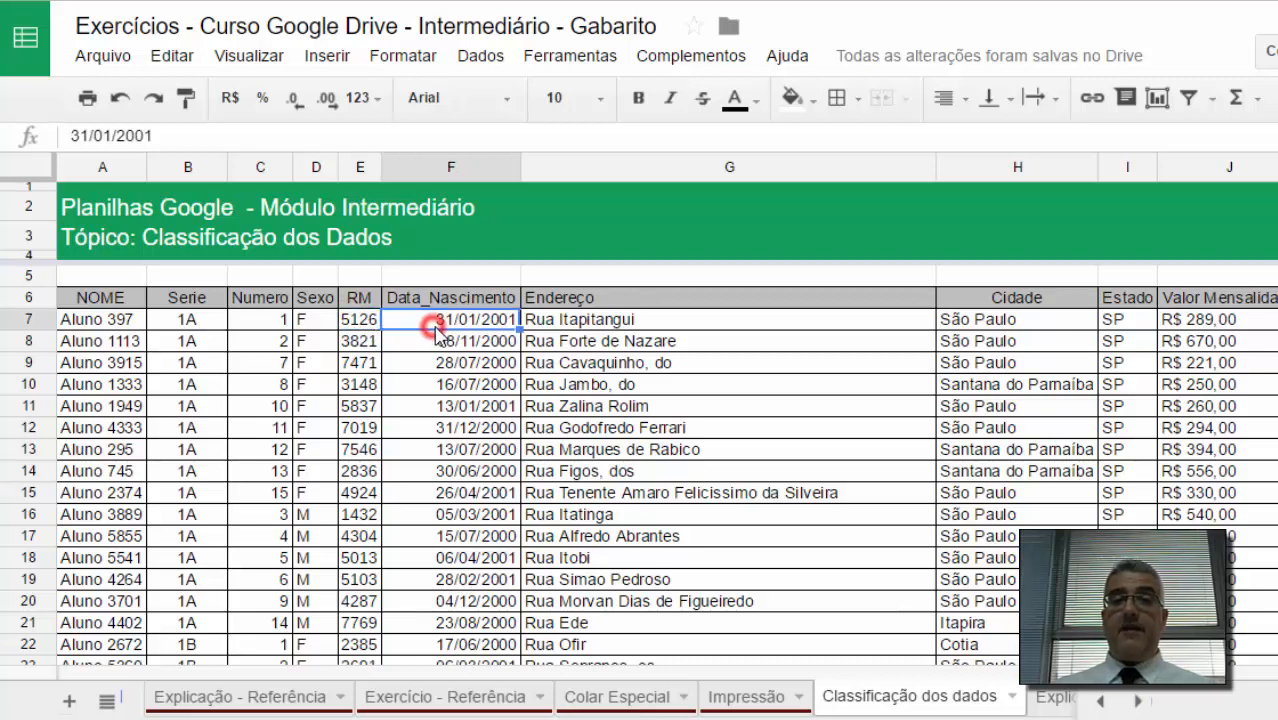
click(488, 300)
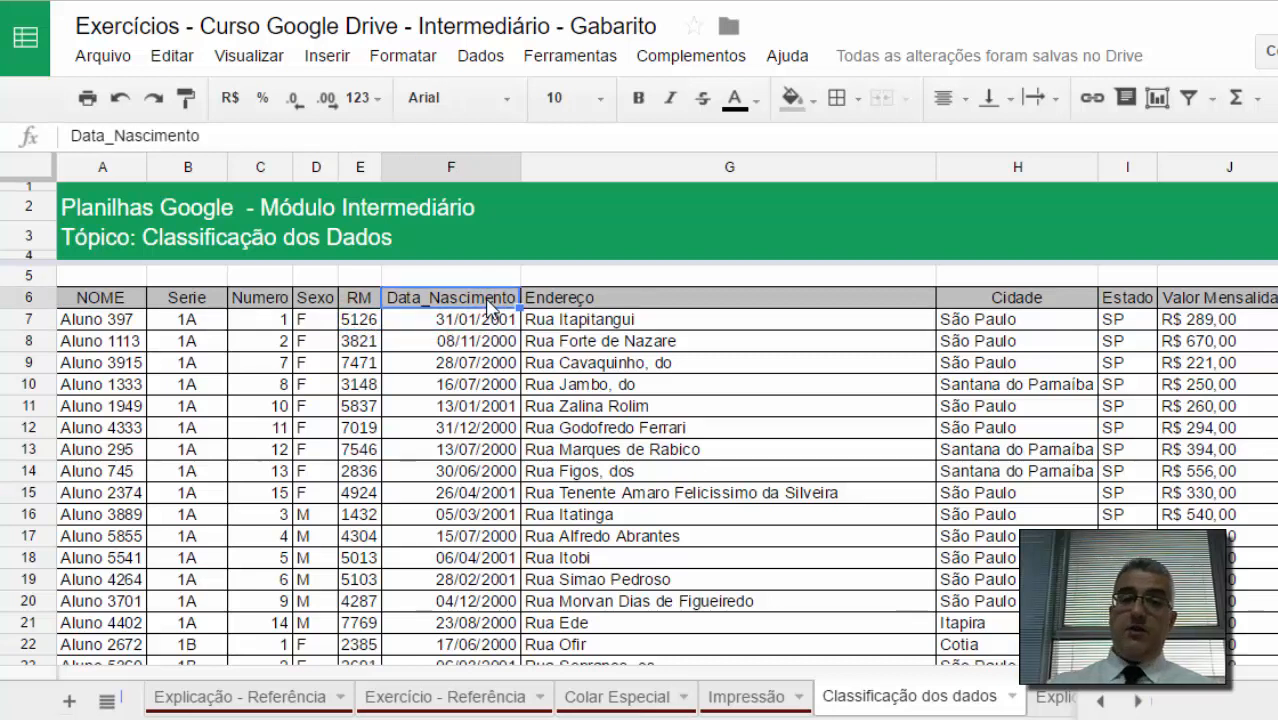
Step: Sort only the Data_Nascimento values F7:F798 from A to Z
key(ctrl+shift+Down)
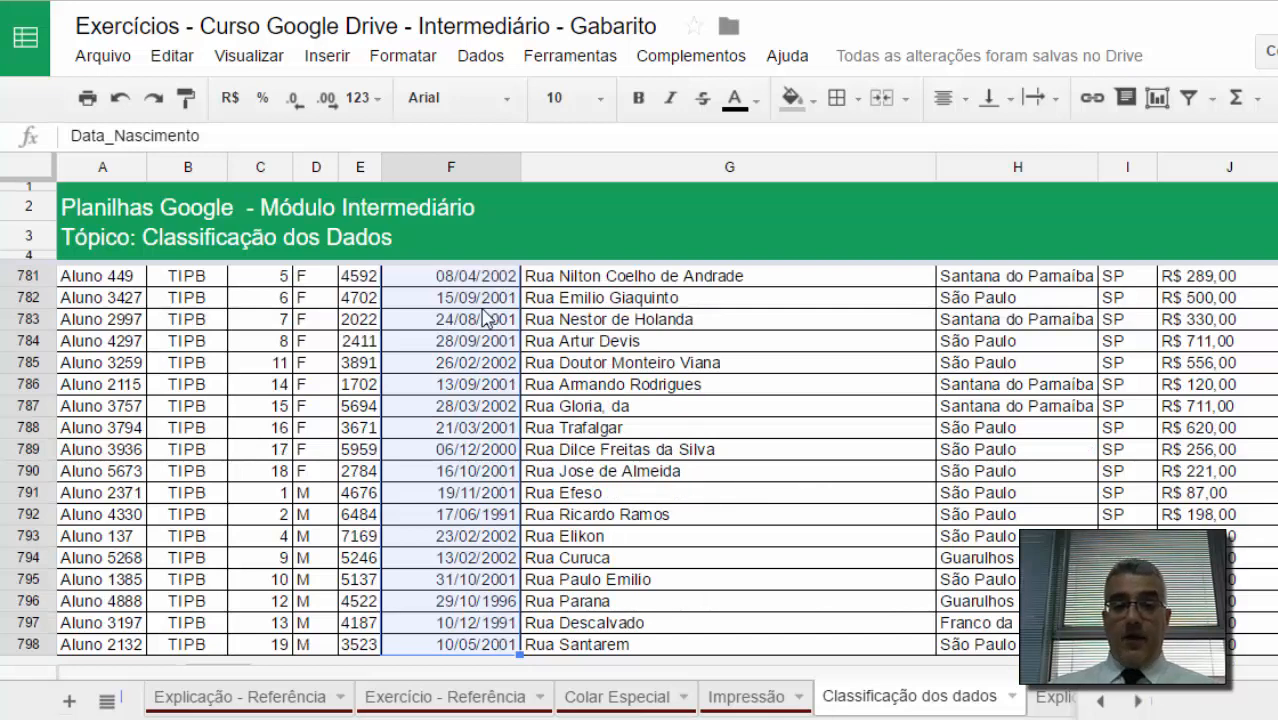
key(ctrl+Up)
key(Down)
key(Down)
key(Down)
key(Down)
key(Down)
key(Down)
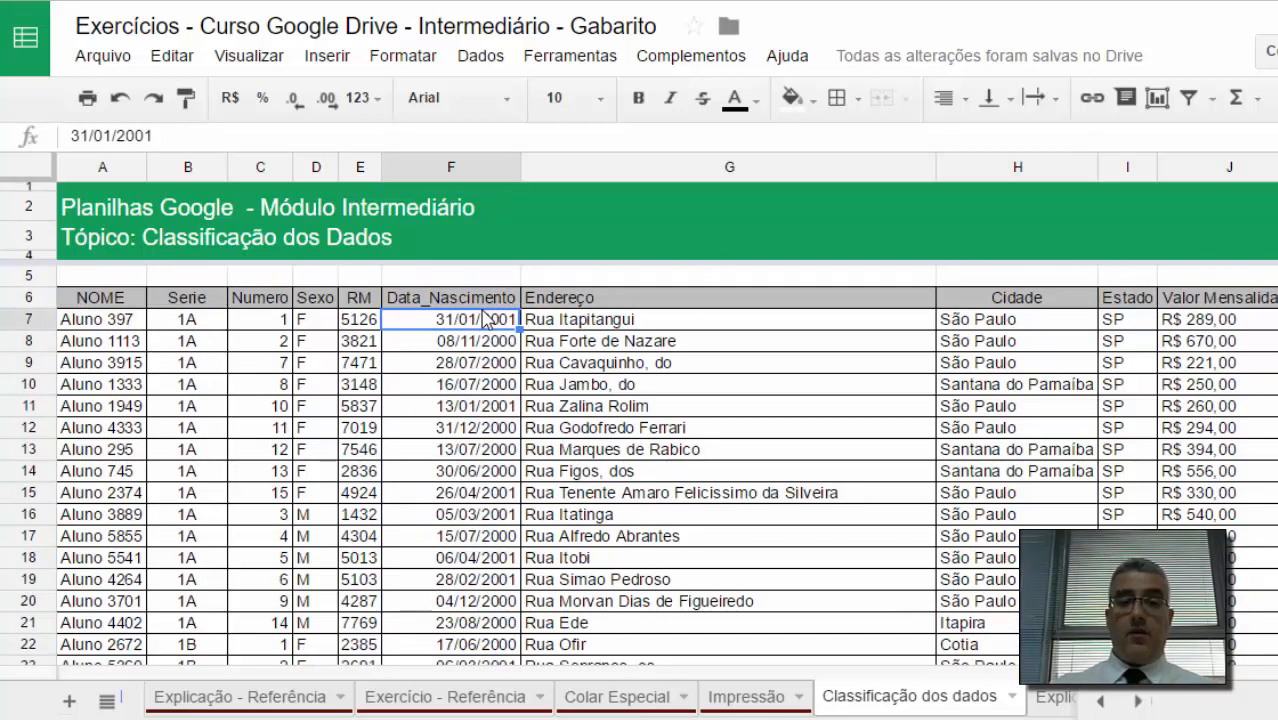
key(ctrl+shift+Down)
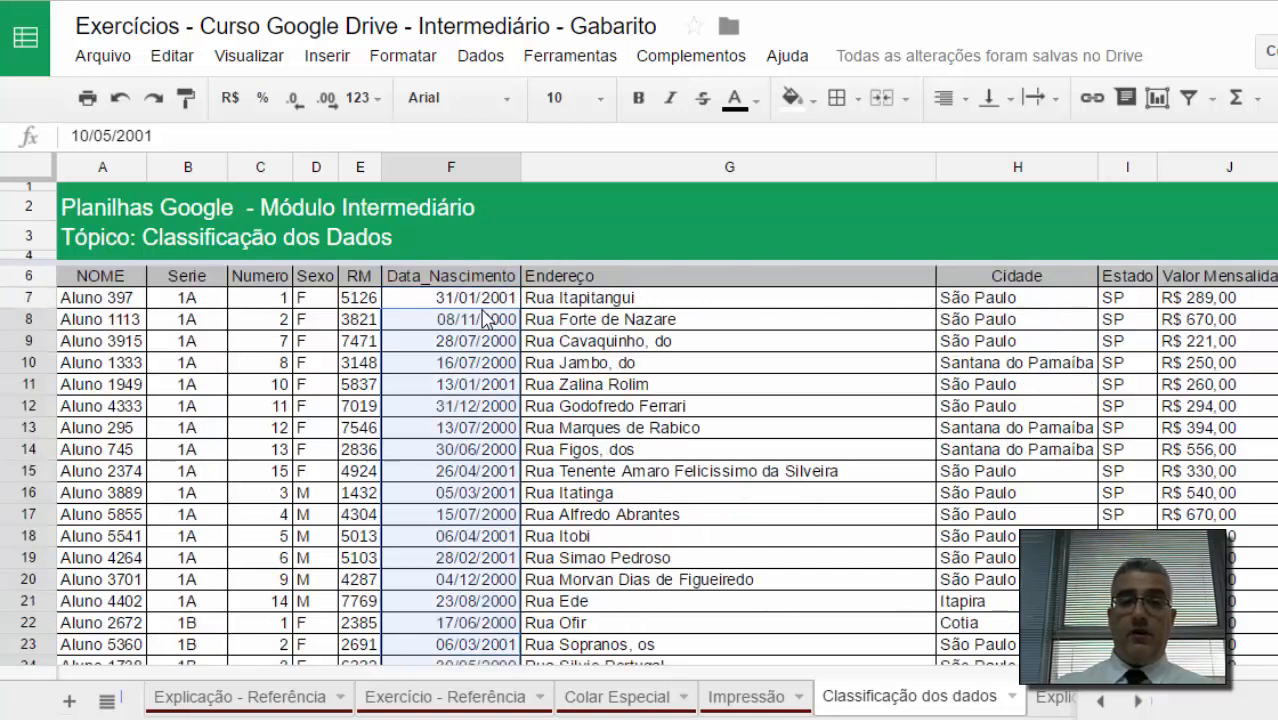
click(487, 57)
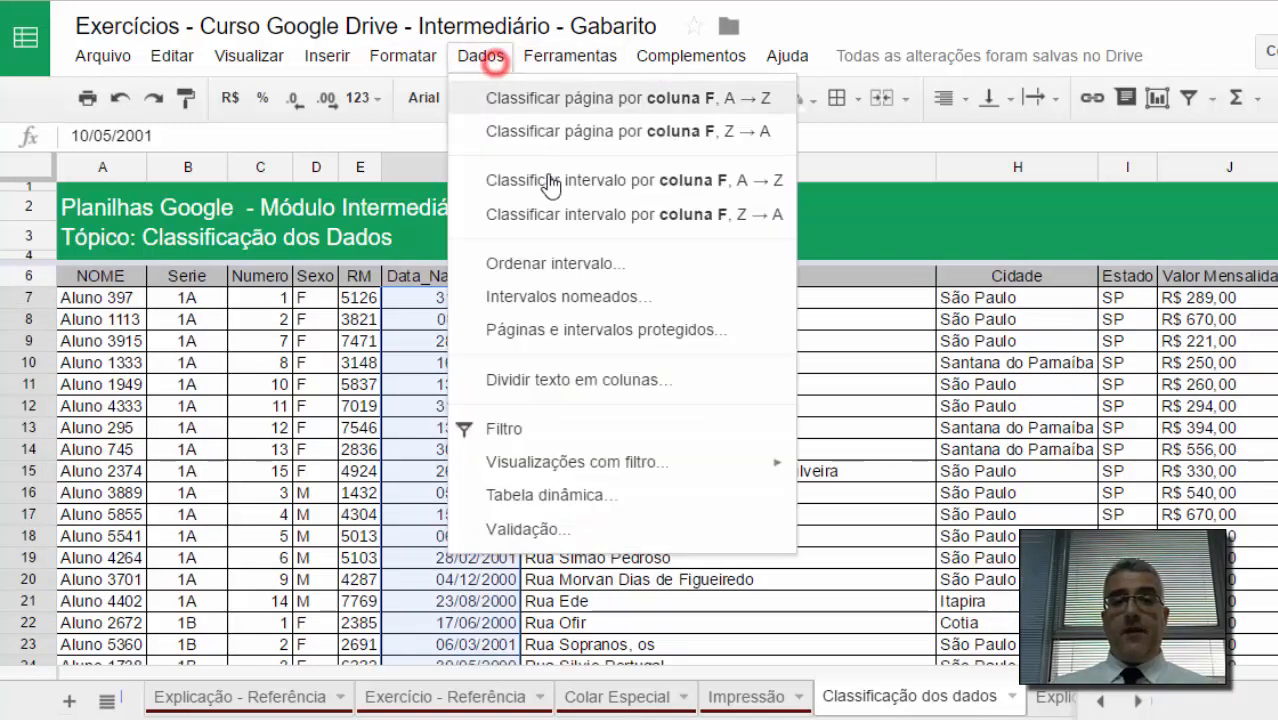
click(656, 190)
click(590, 318)
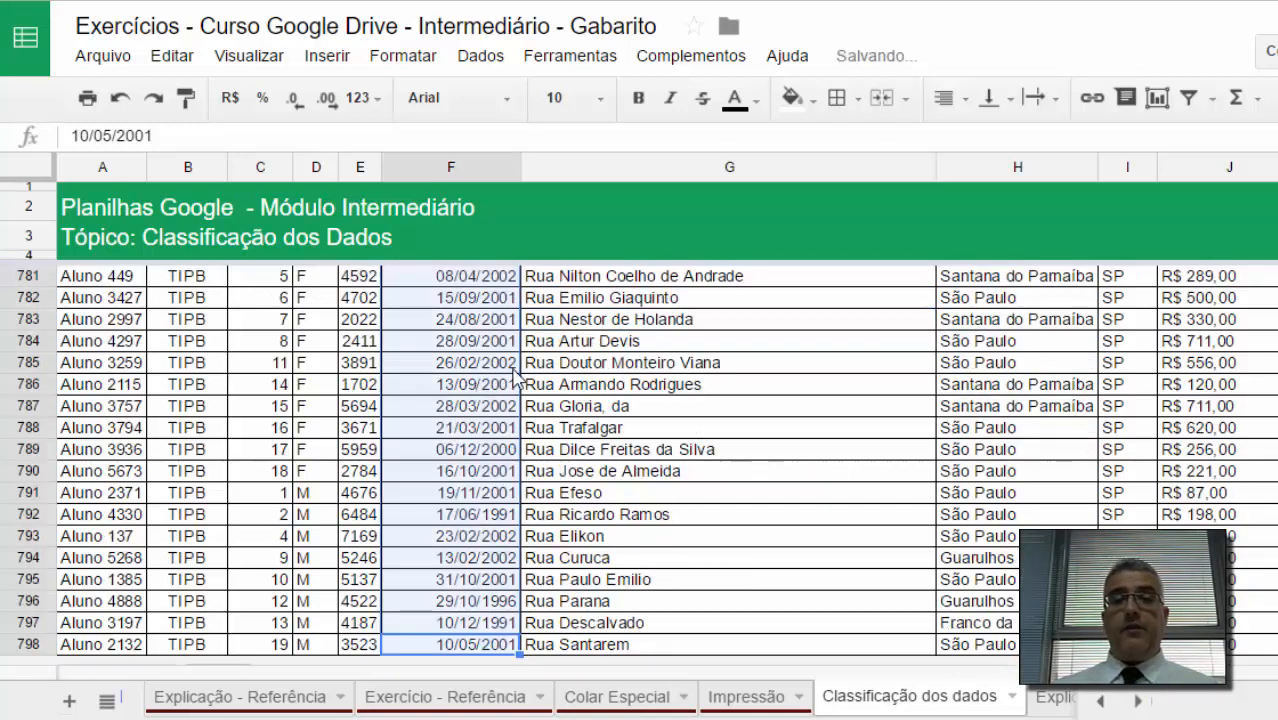
Step: Sort the whole range A6:J798 with a header row by Data_Nascimento, A to Z
click(513, 366)
key(ctrl+Up)
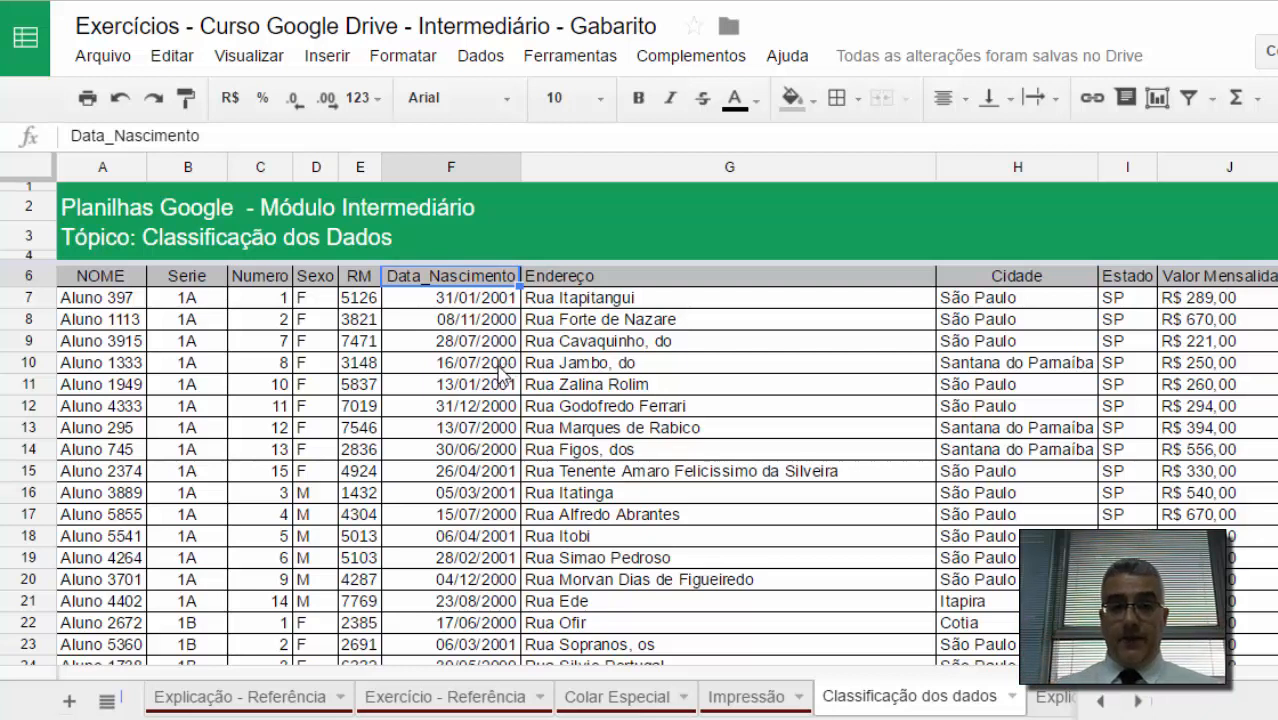
click(462, 317)
click(466, 296)
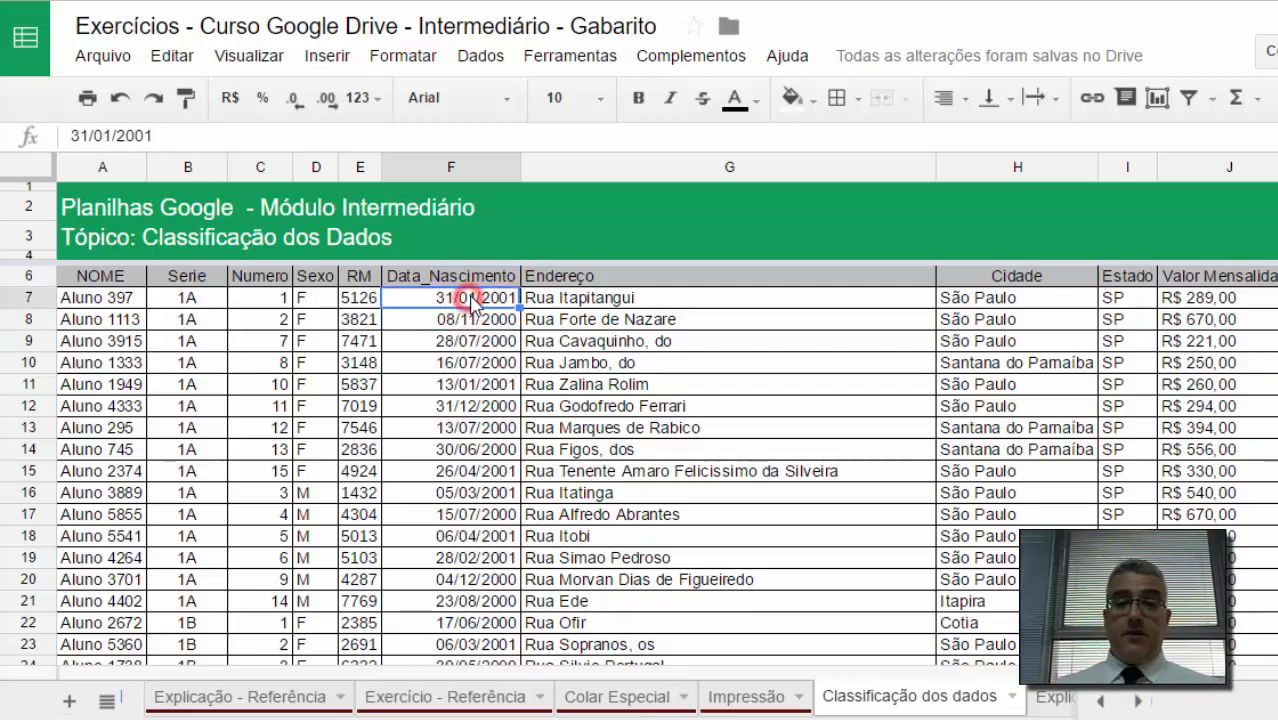
key(Home)
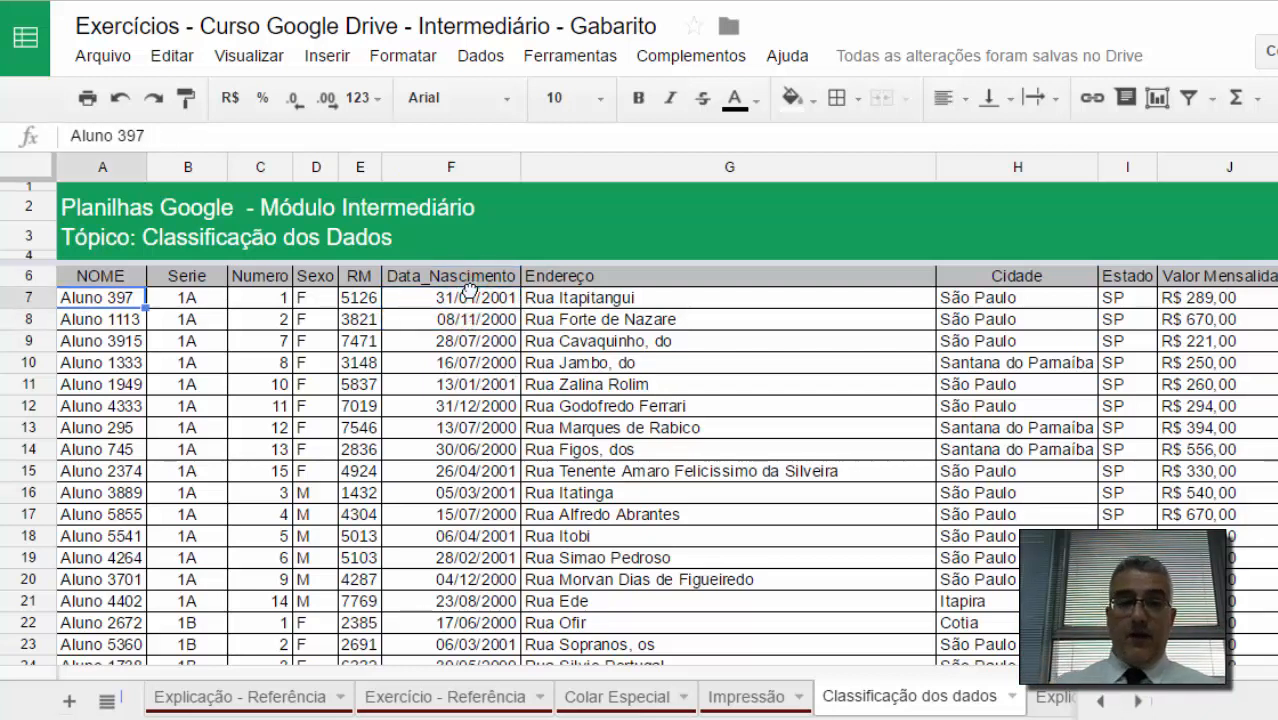
key(shift+space)
key(Up)
key(ctrl+shift+Right)
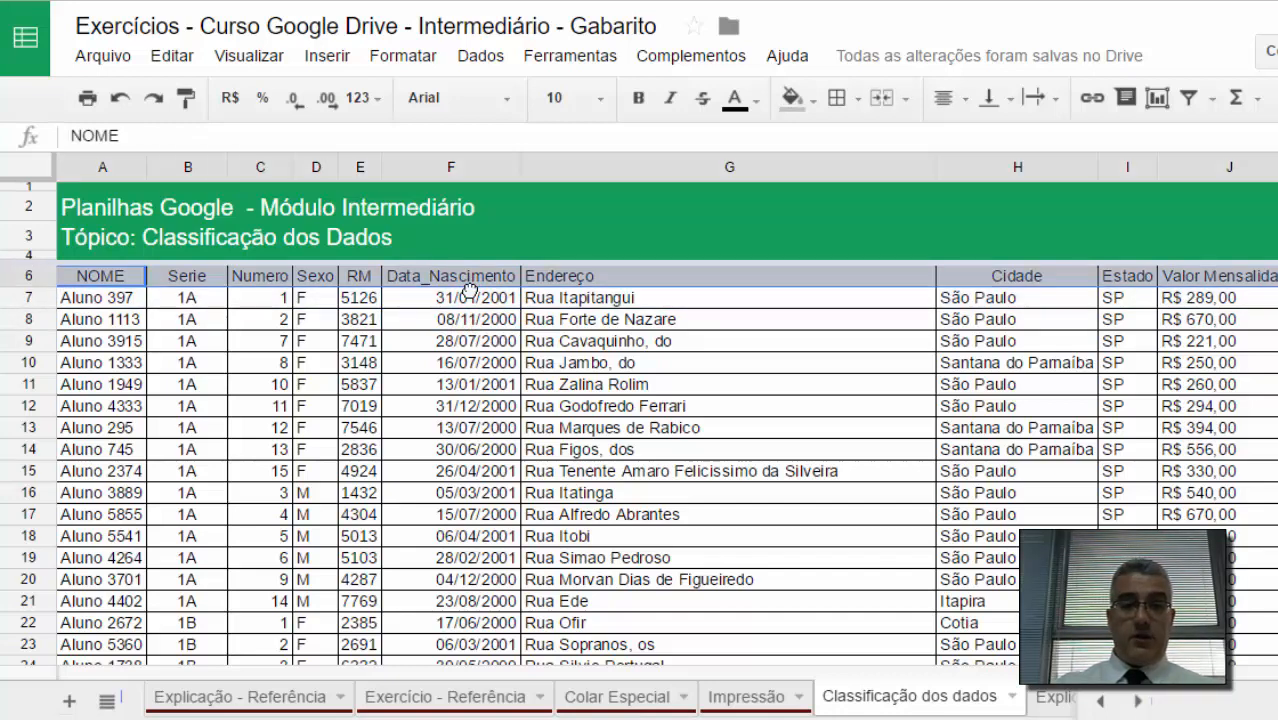
key(ctrl+shift+Down)
click(480, 55)
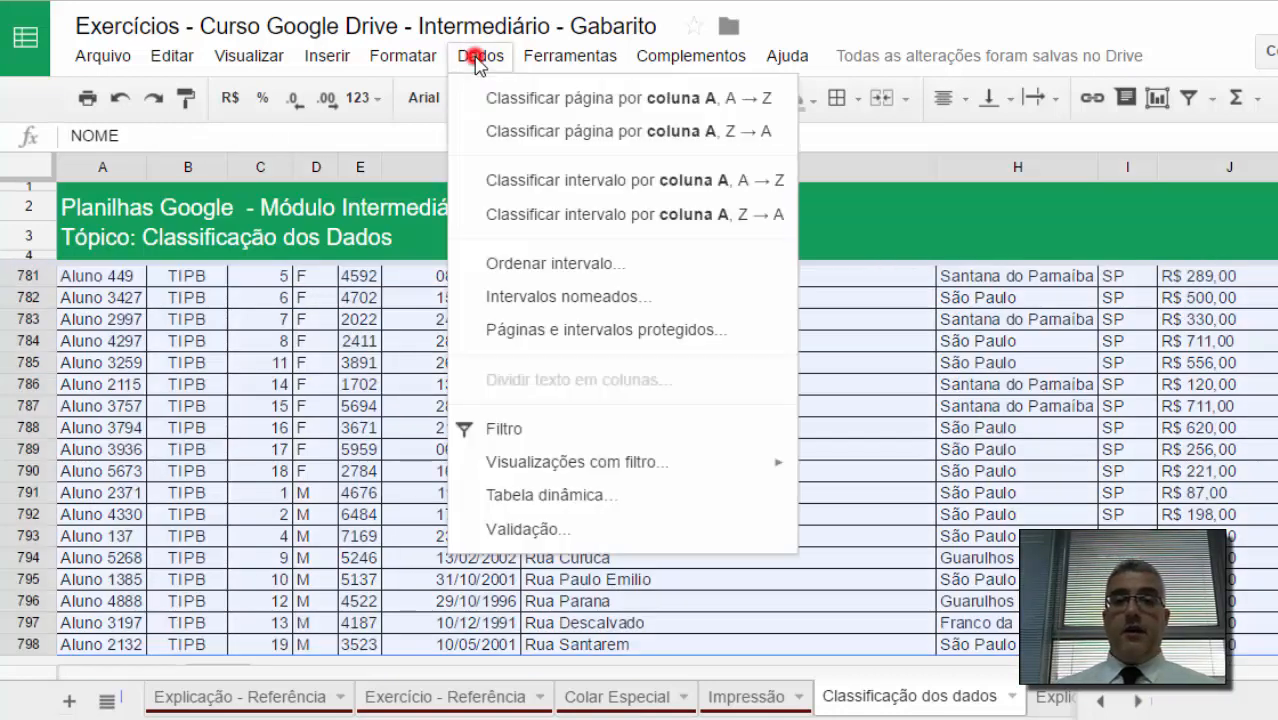
click(626, 262)
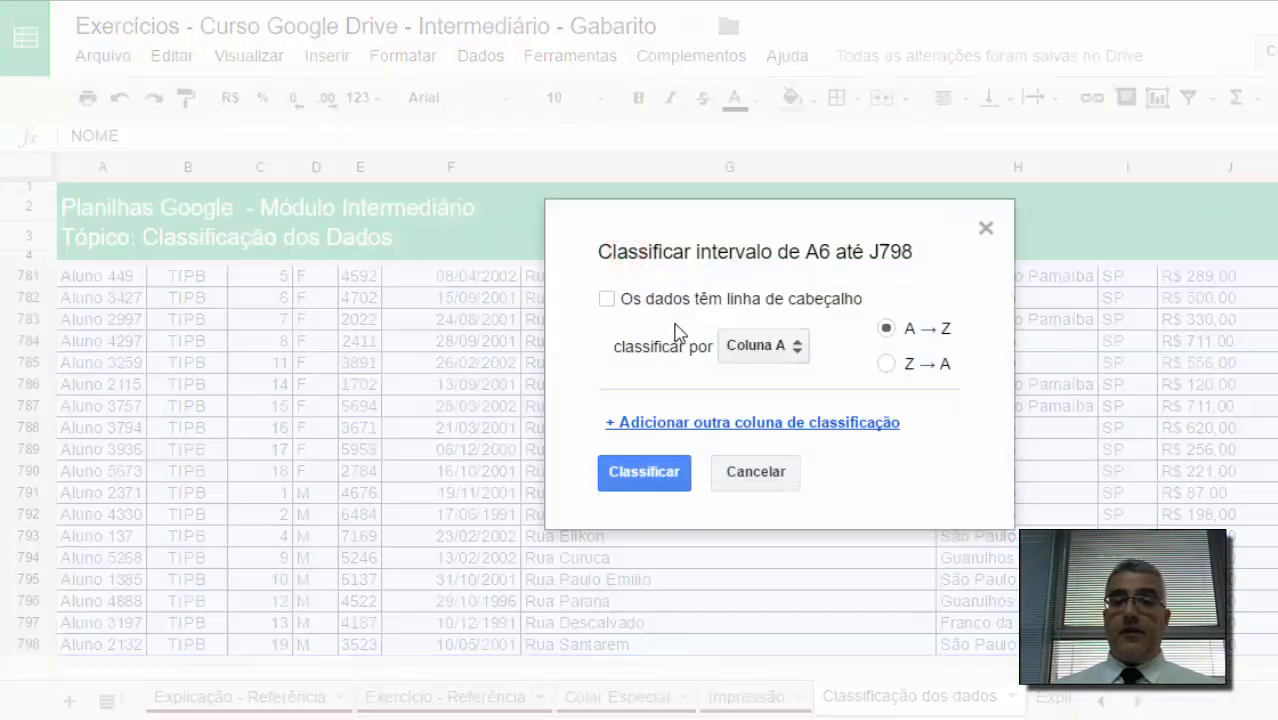
click(640, 305)
click(740, 345)
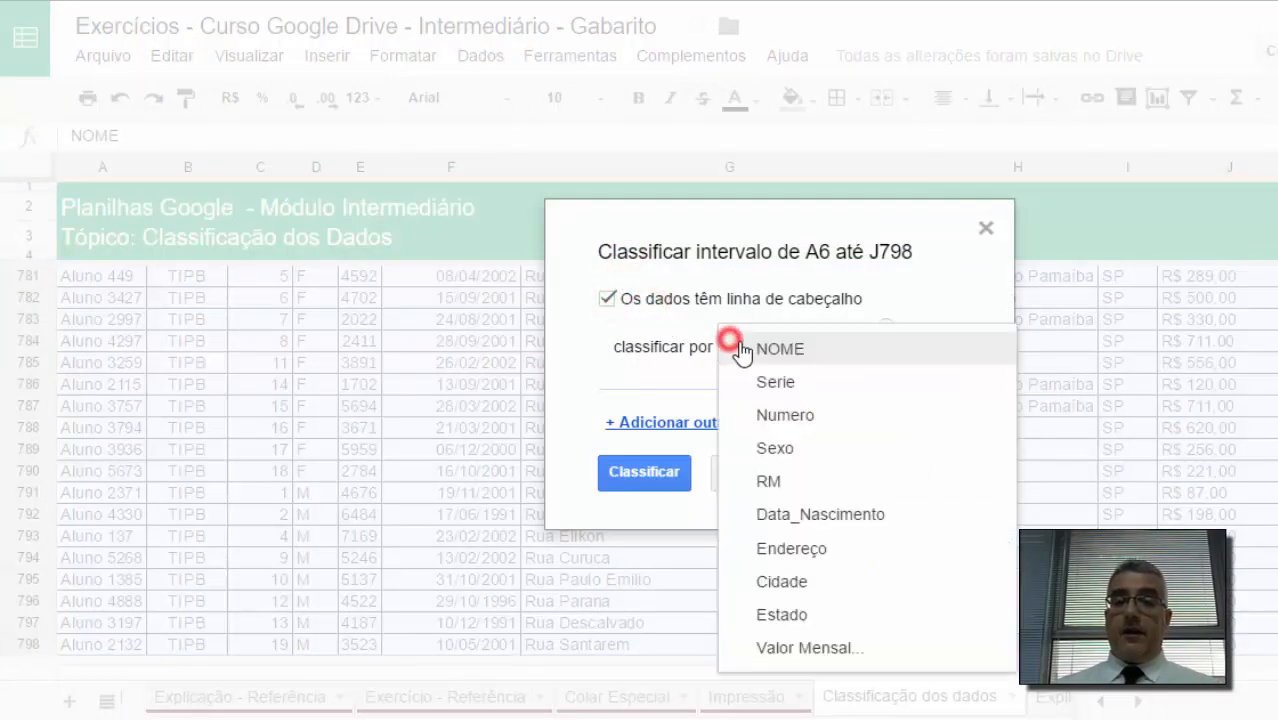
click(822, 514)
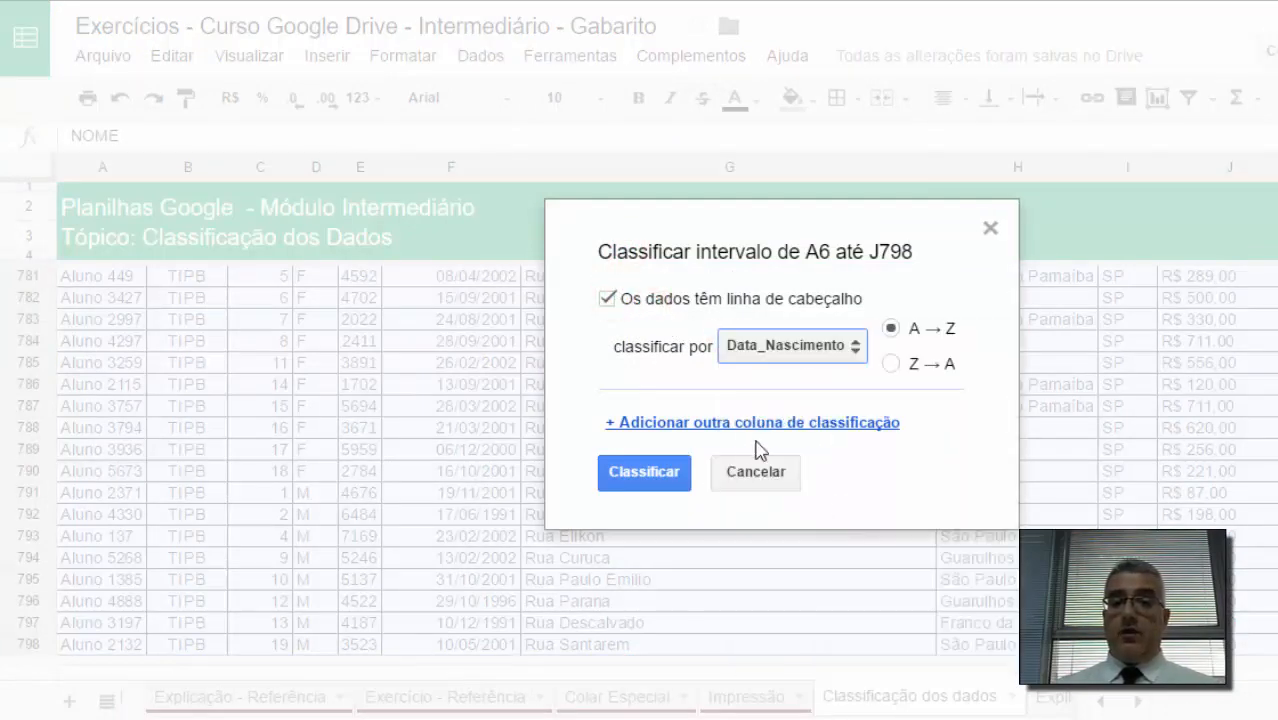
click(671, 472)
Step: Inspect the bottom and top of the table sorted by birth date
click(519, 307)
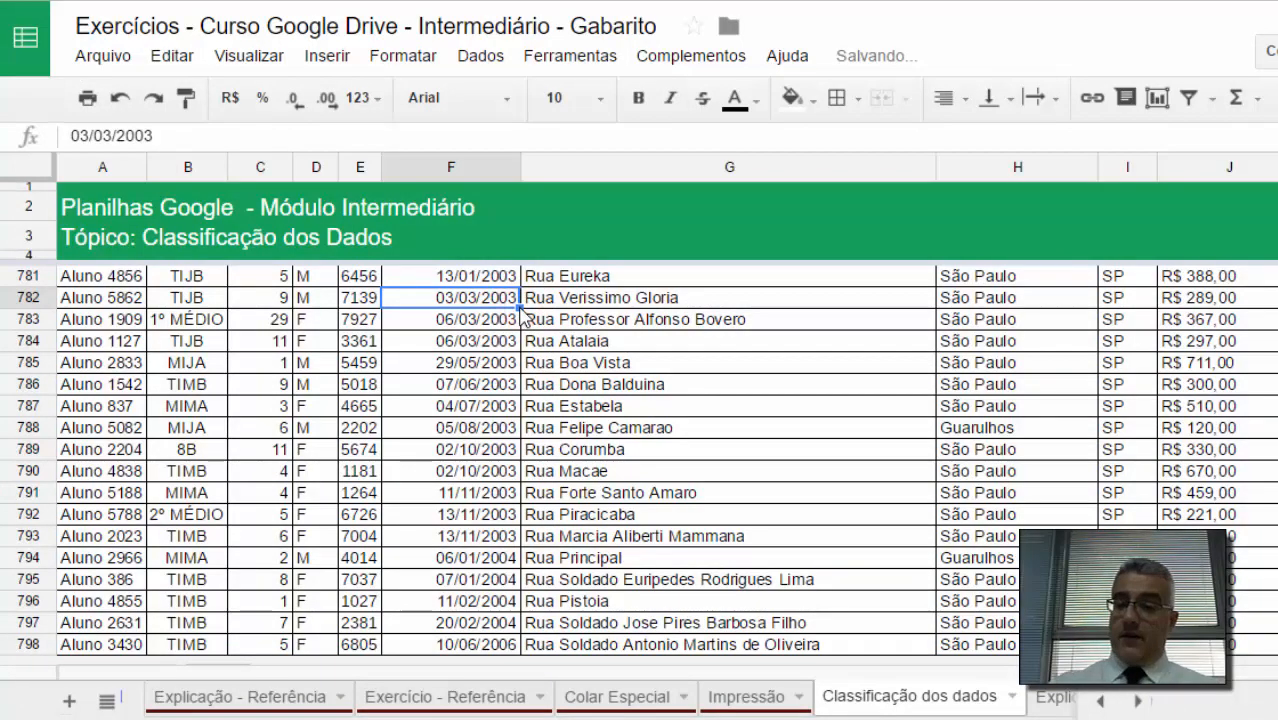
key(ctrl+Up)
key(Down)
key(Down)
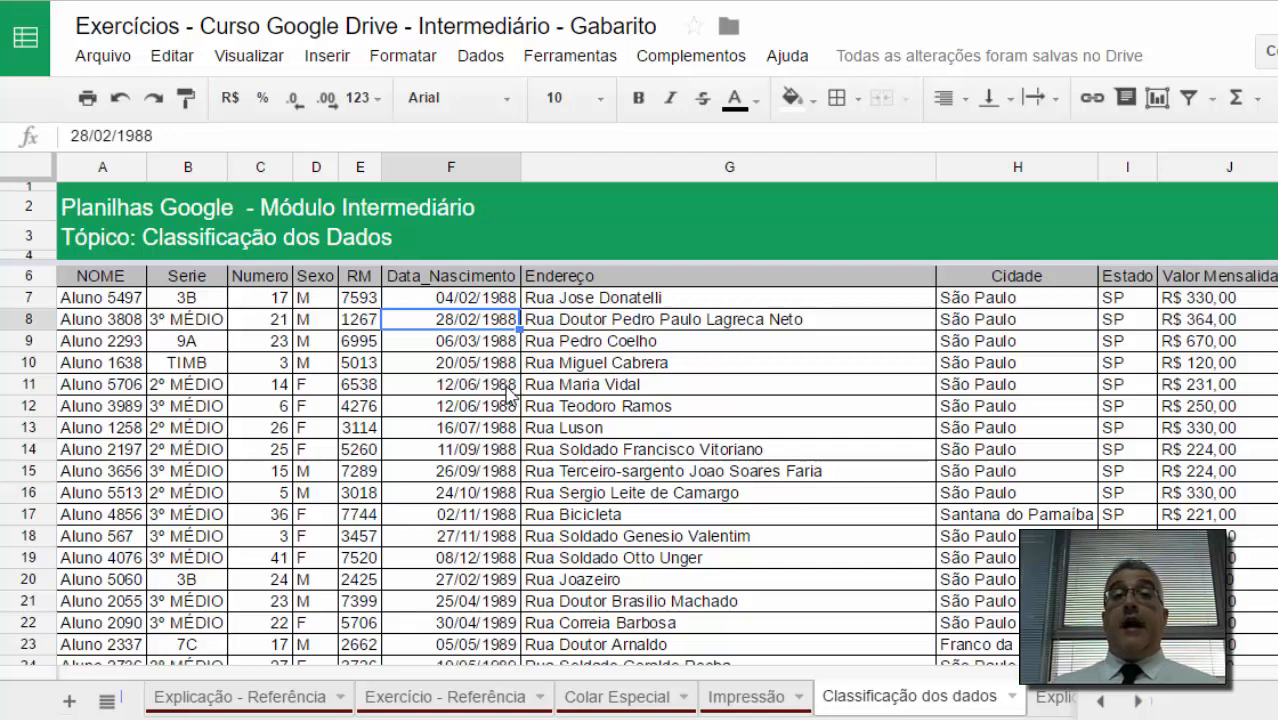
click(472, 299)
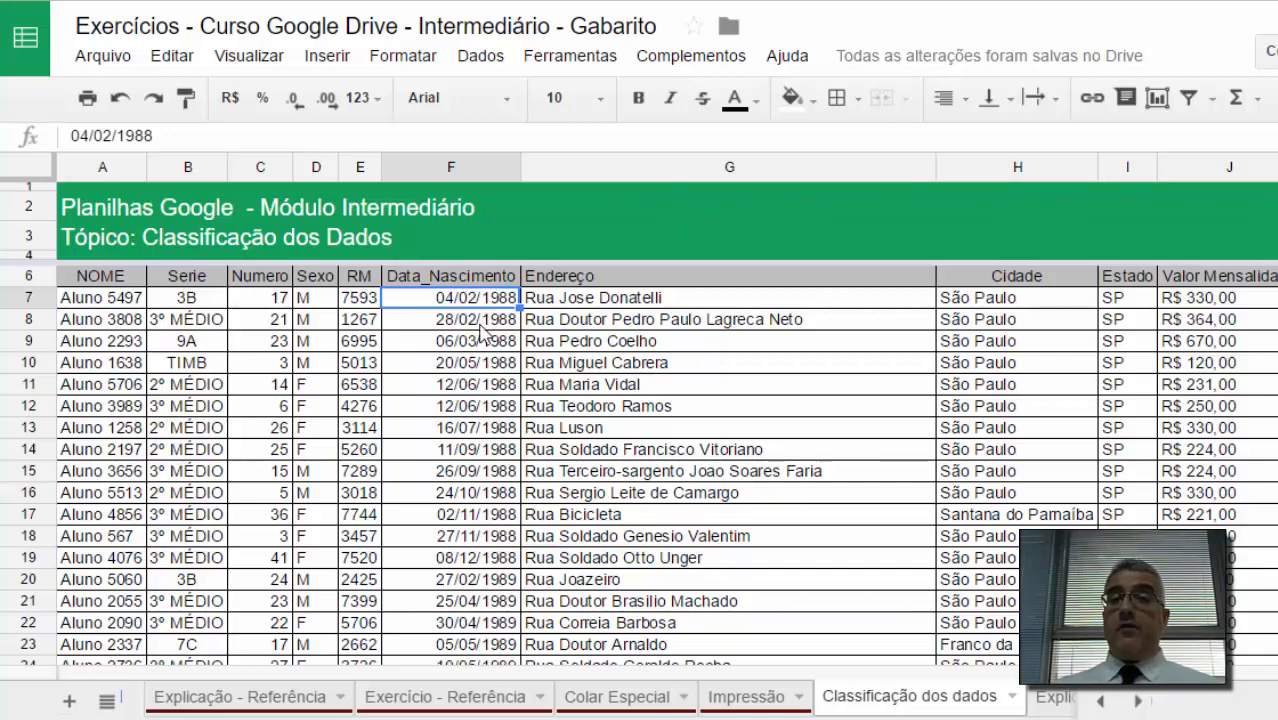
Step: Insert a column left of Endereço and title its header 'mês nascimento'
right_click(656, 165)
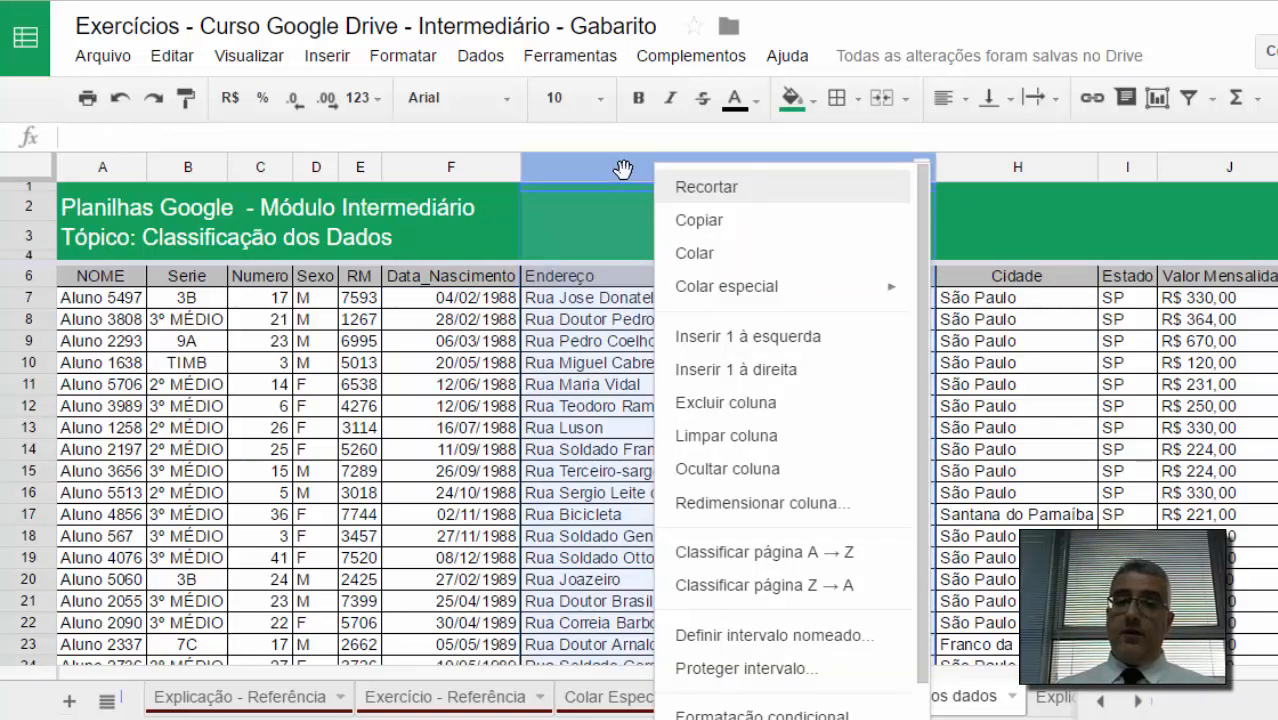
click(790, 340)
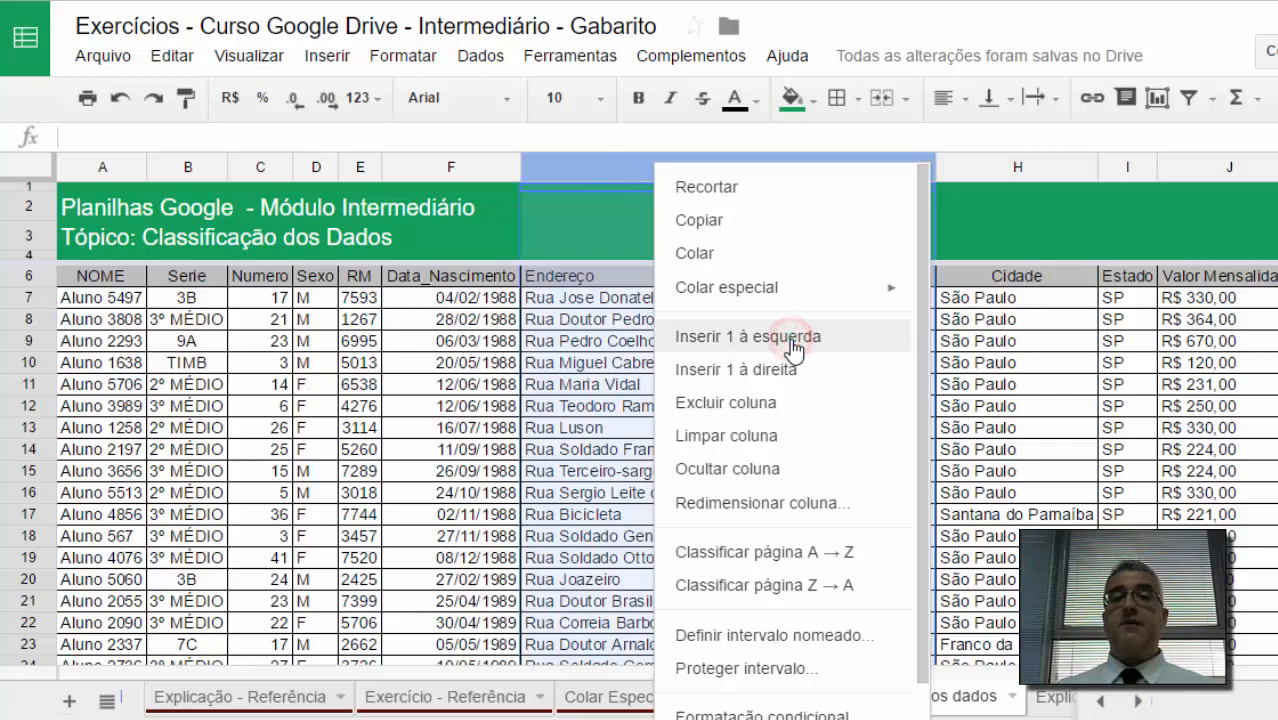
click(712, 277)
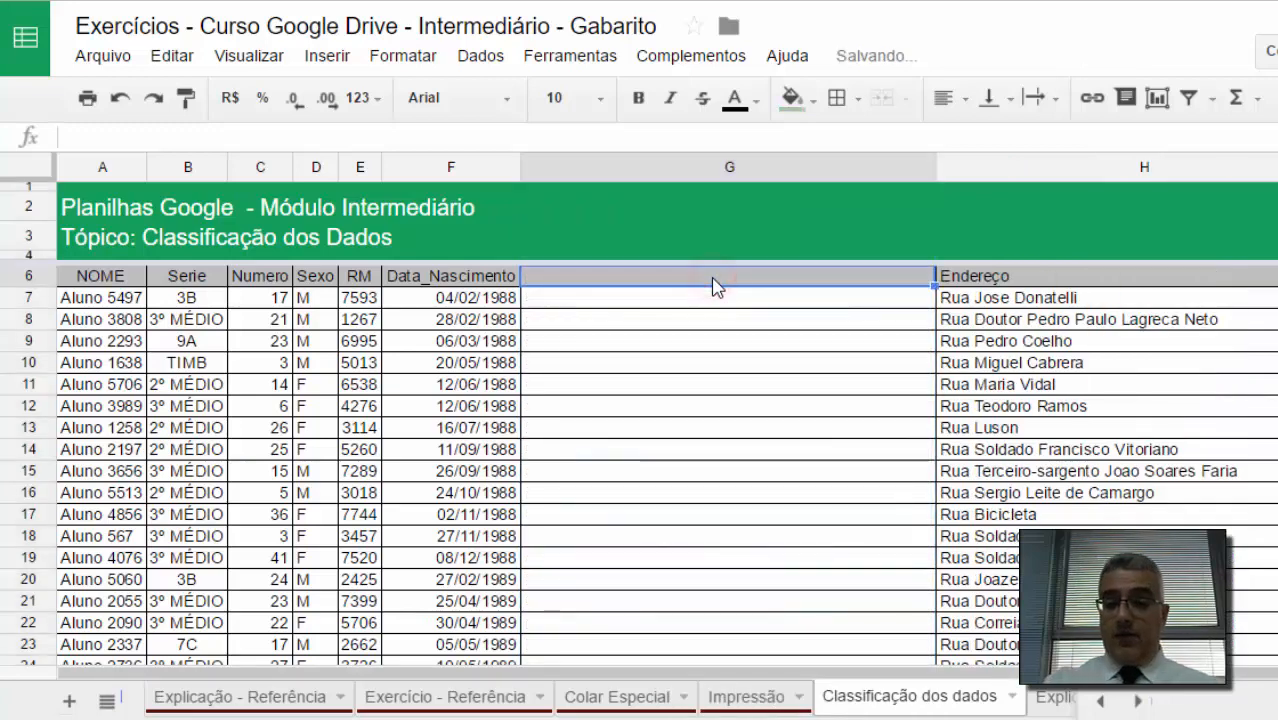
text(mês n)
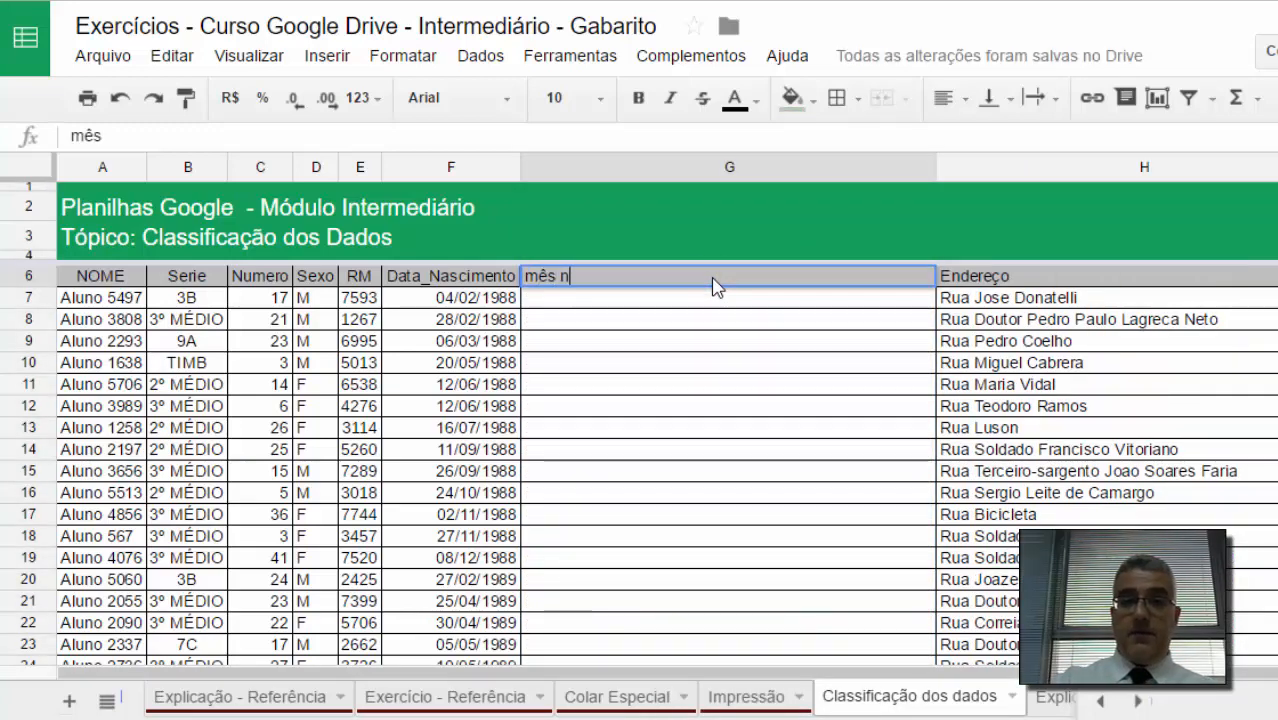
text(ascimento)
key(Return)
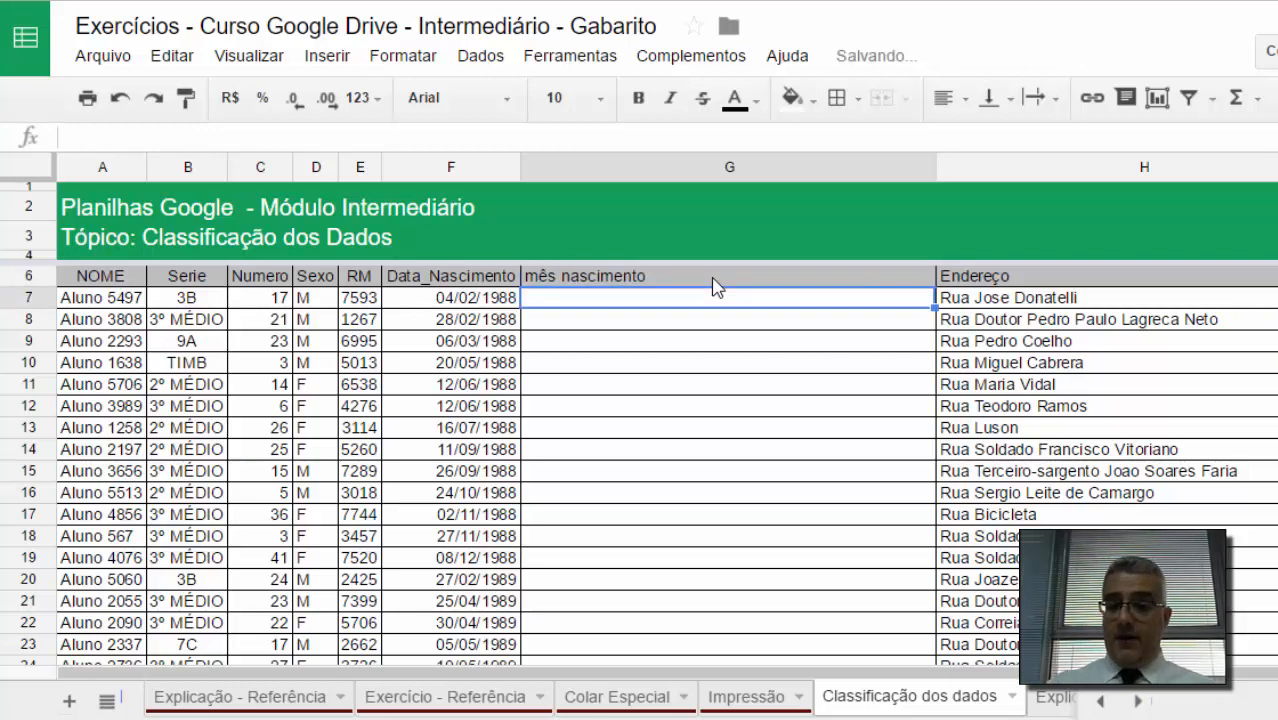
Step: Enter =MÊS(F7) in G7 and copy the formula down the column
text(=mês()
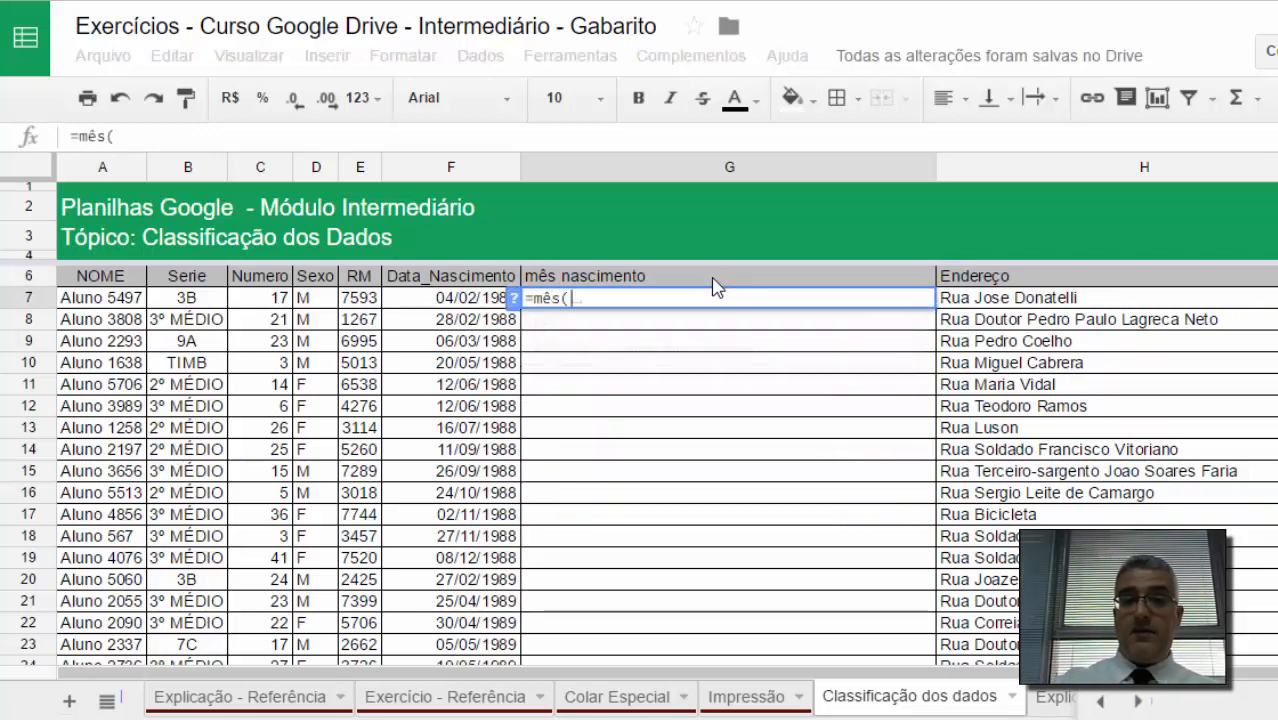
key(Left)
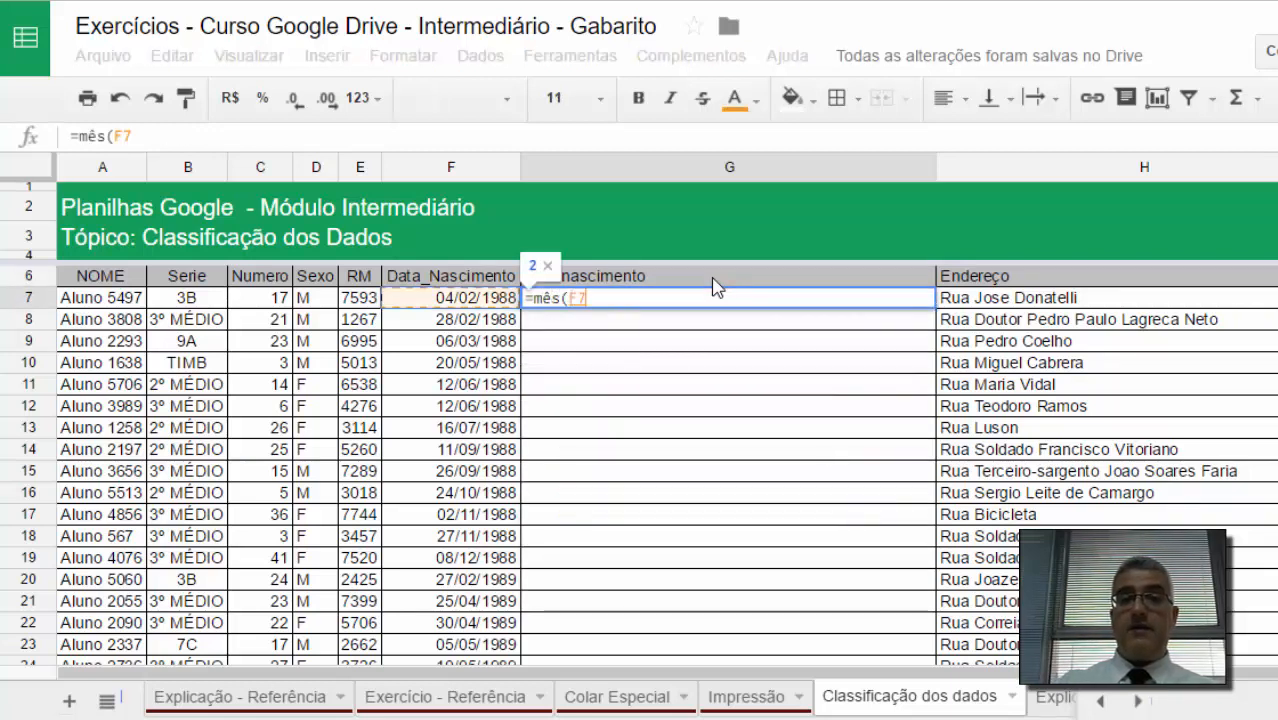
key(Return)
click(698, 300)
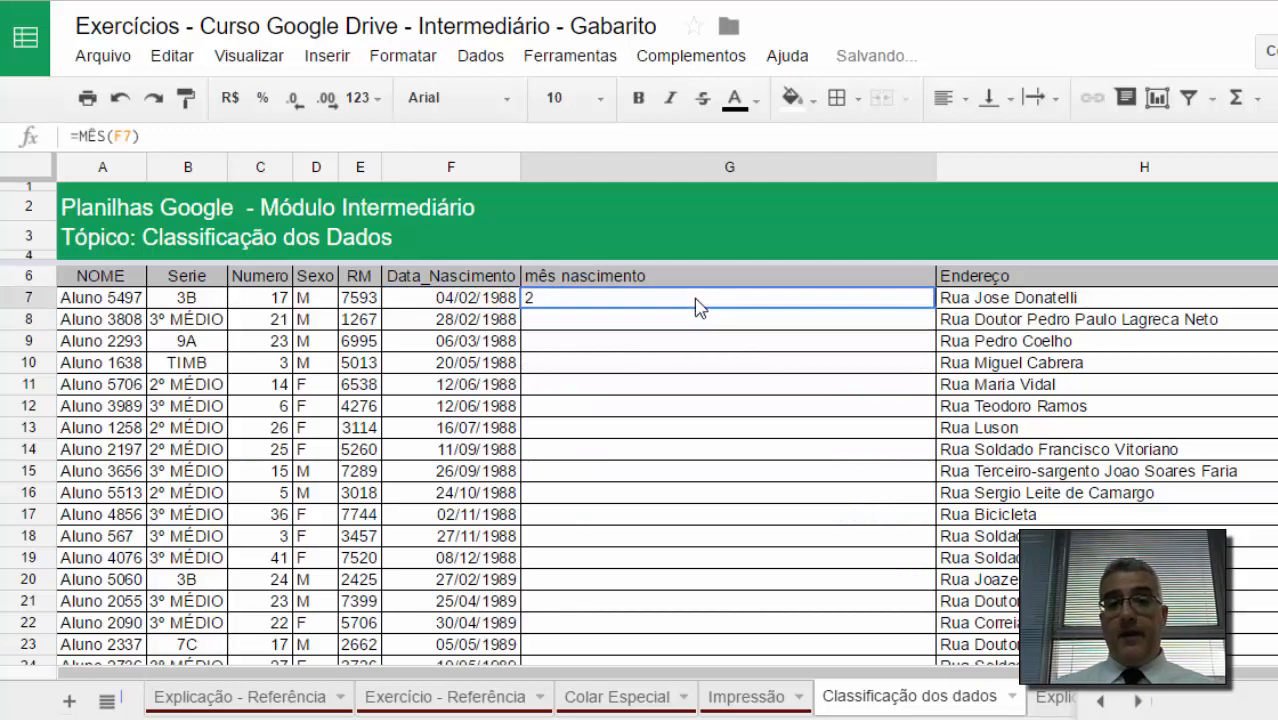
double_click(934, 305)
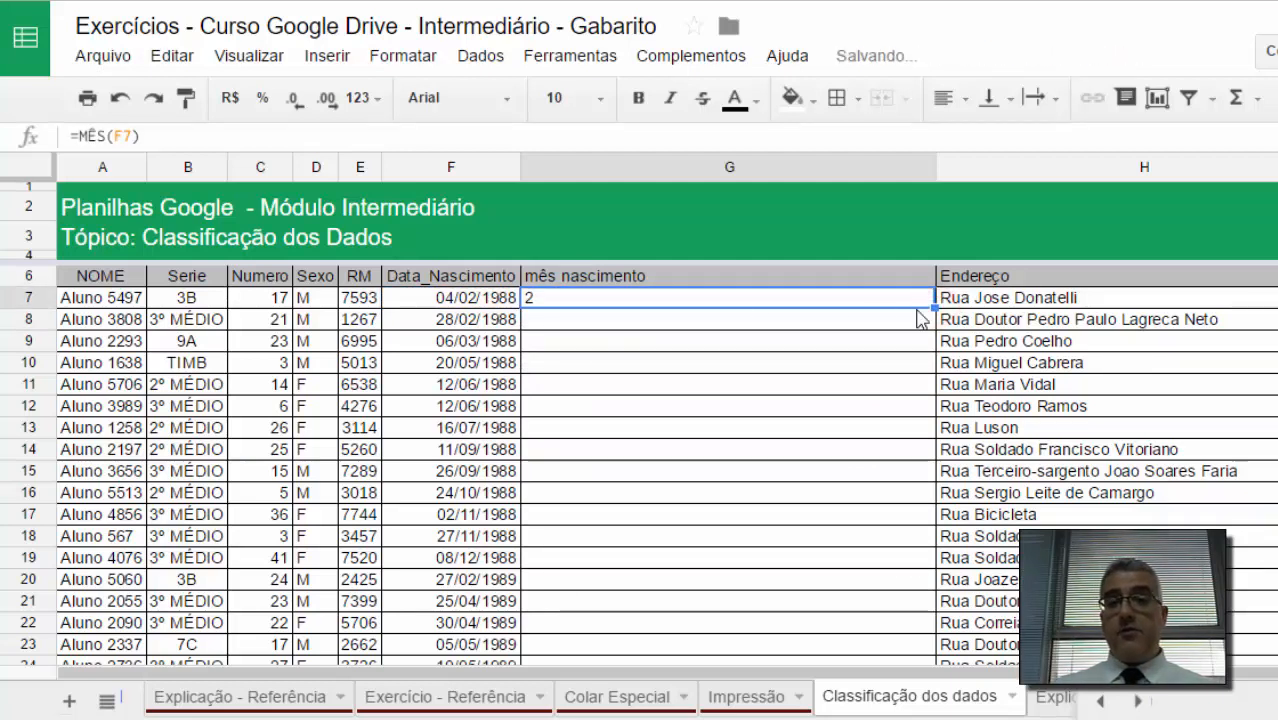
Step: Auto-fit the width of the 'mês nascimento' column
click(655, 342)
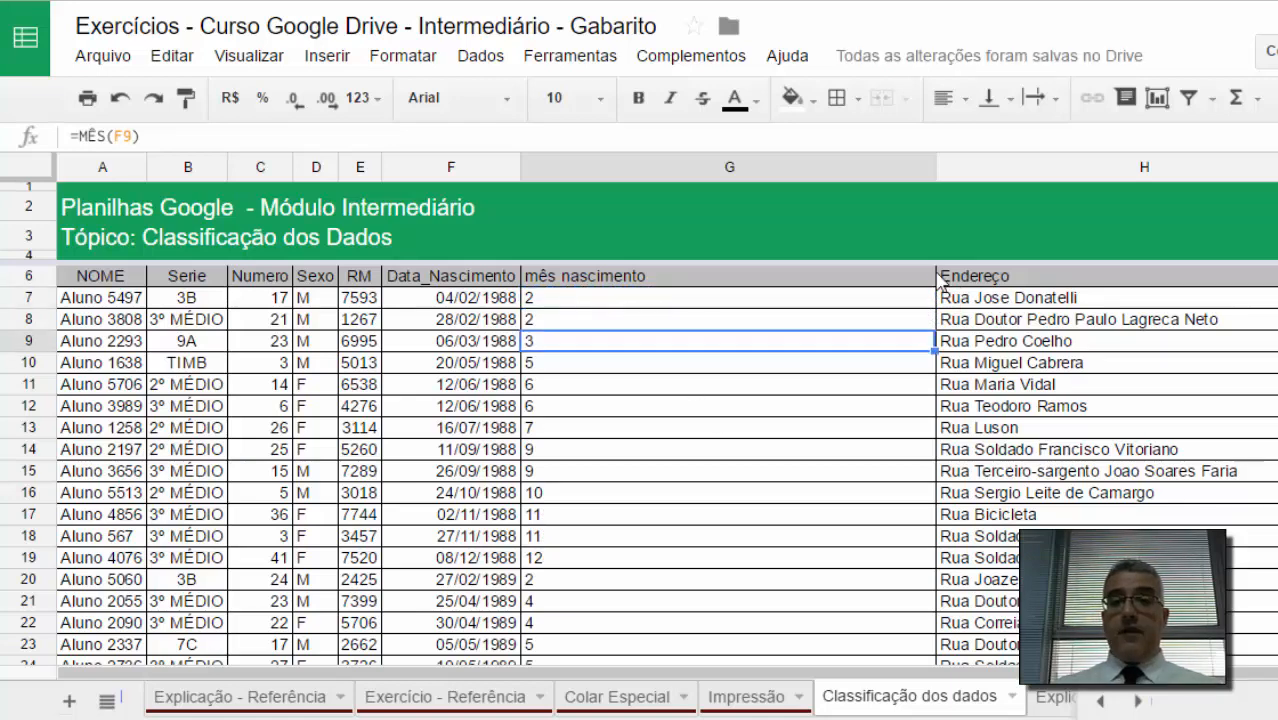
double_click(934, 162)
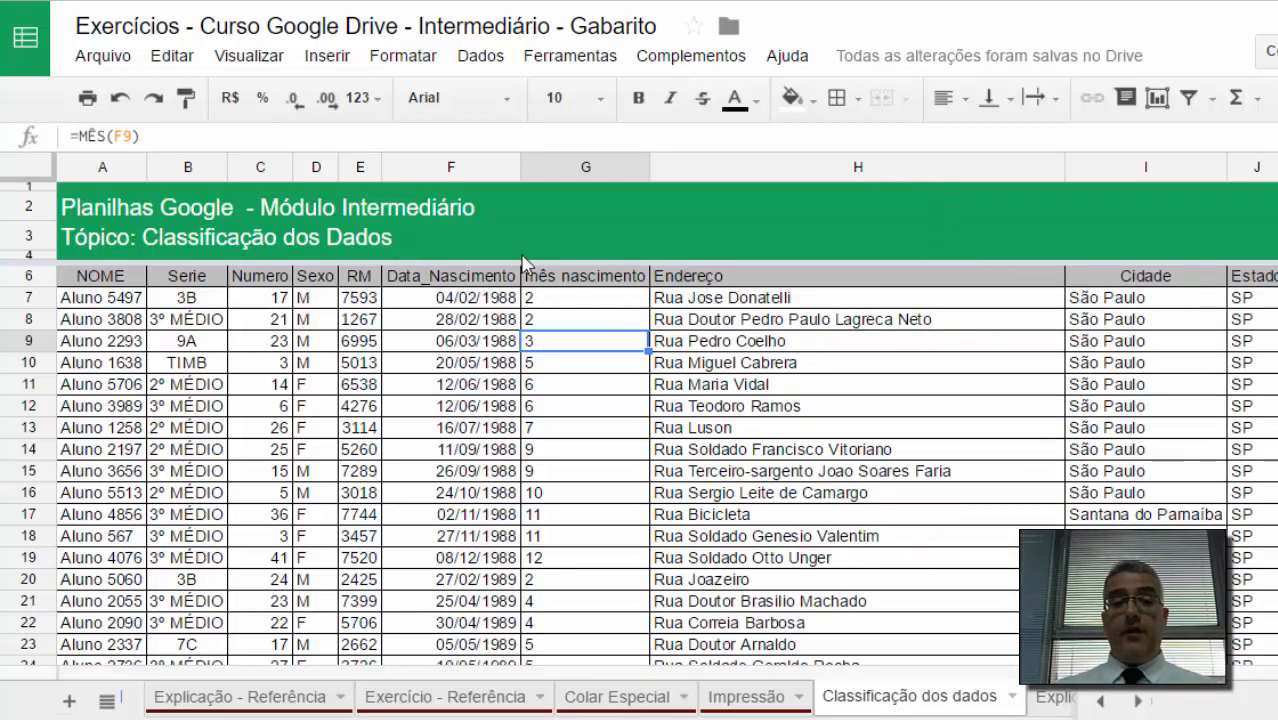
Step: Sort the whole range A6:K798 with a header row by 'mês nascimento', A to Z
click(495, 278)
key(Home)
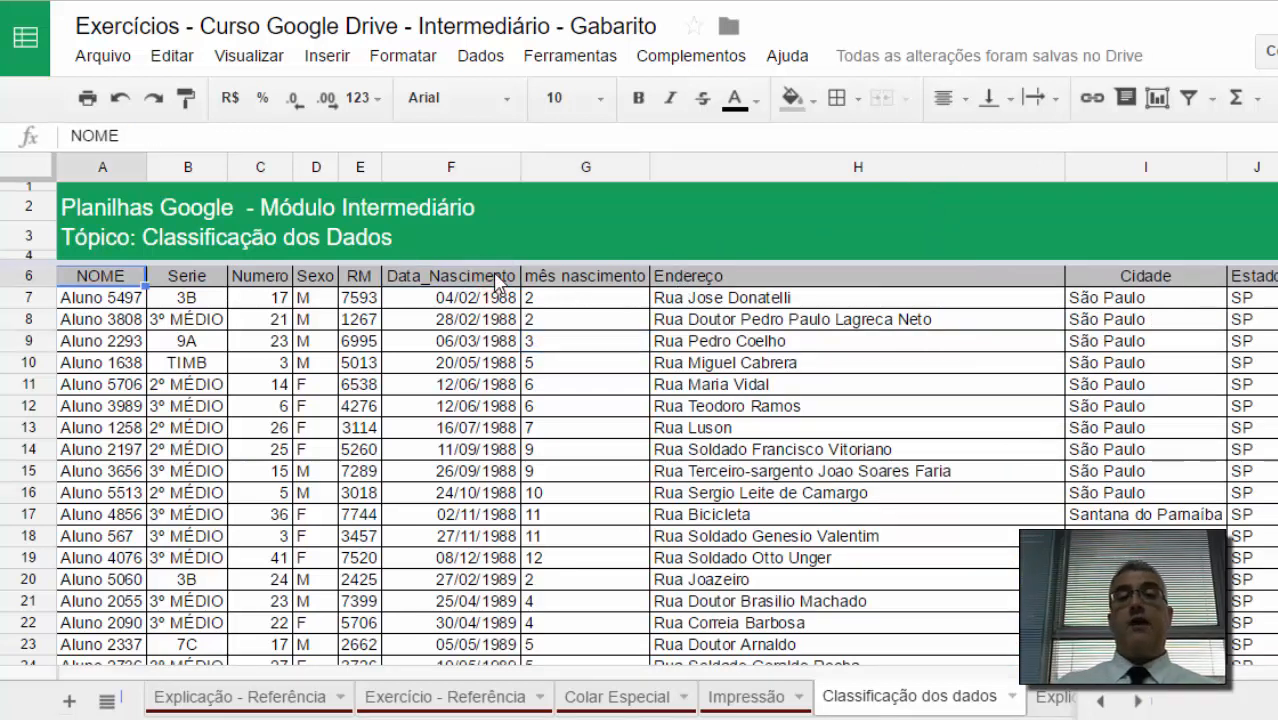
key(ctrl+shift+Right)
key(ctrl+shift+Down)
click(482, 55)
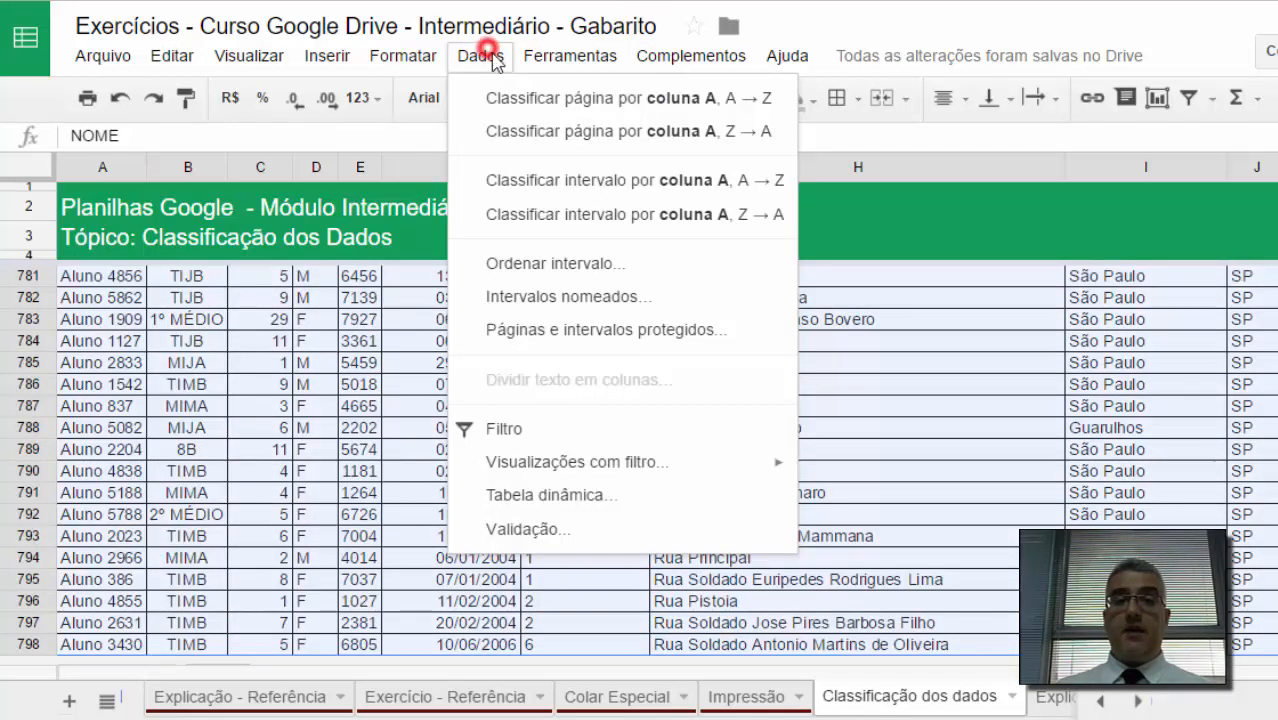
click(602, 263)
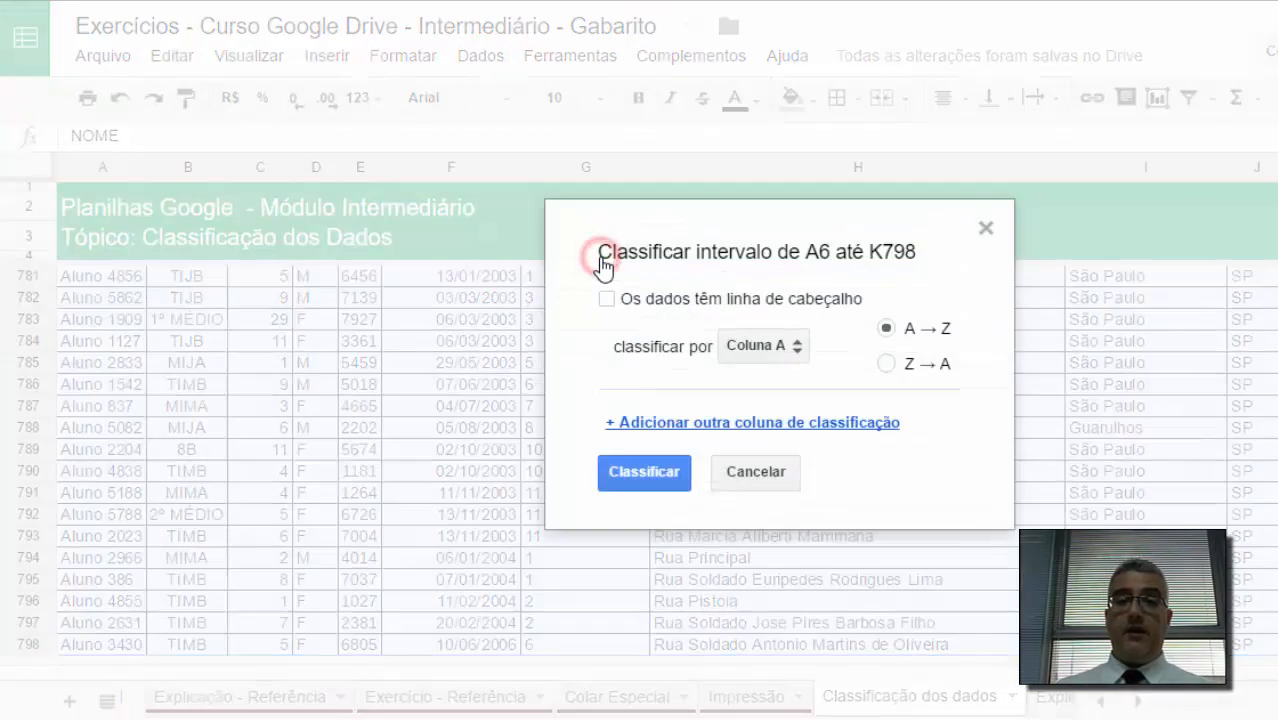
click(607, 298)
click(745, 345)
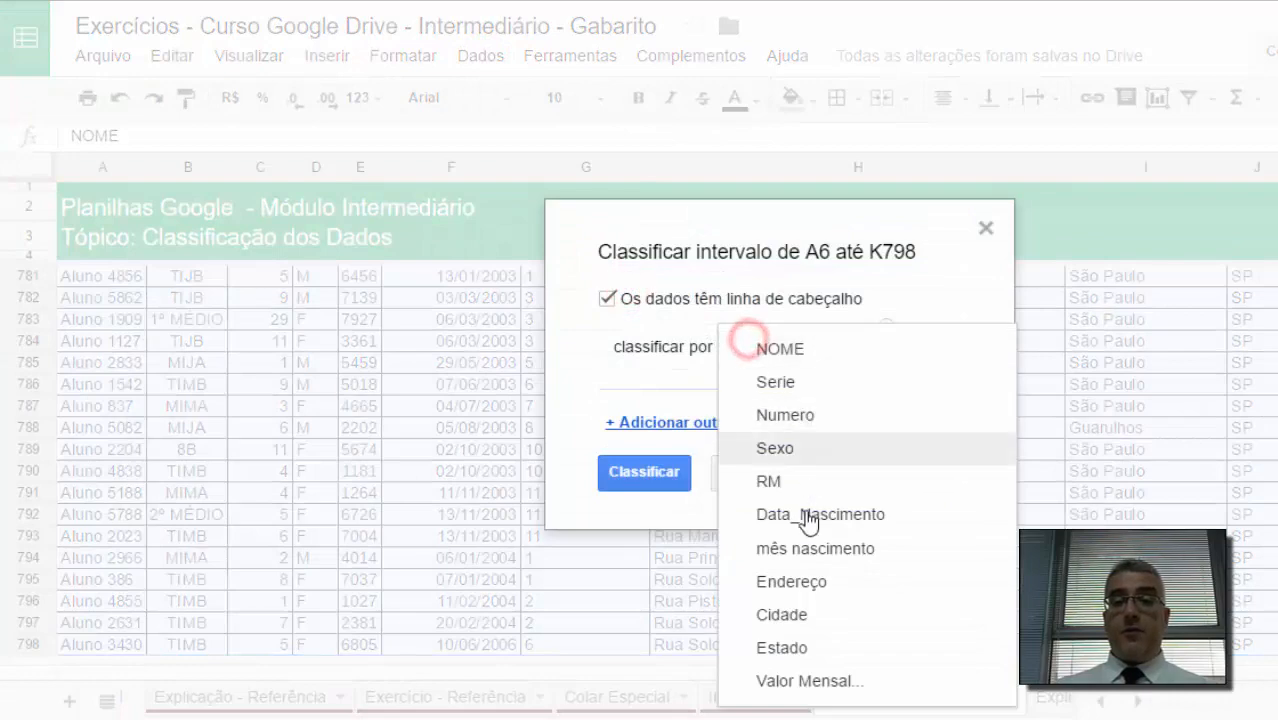
click(818, 547)
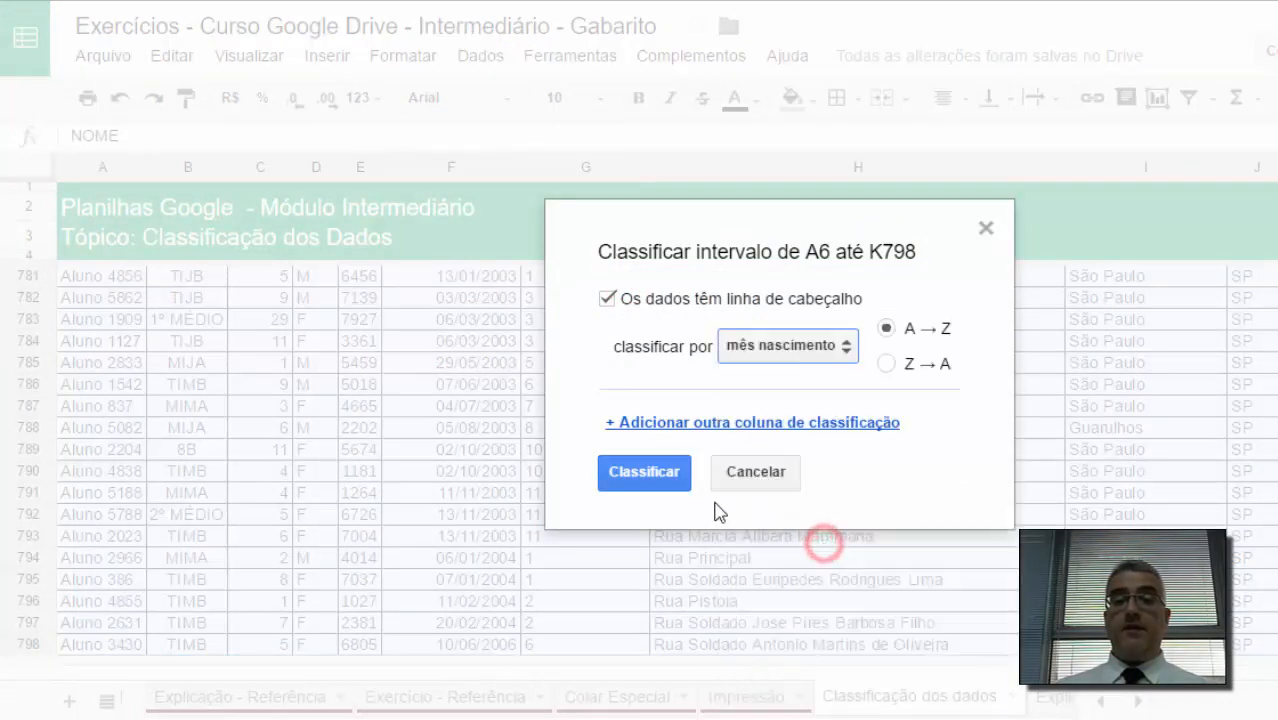
click(659, 488)
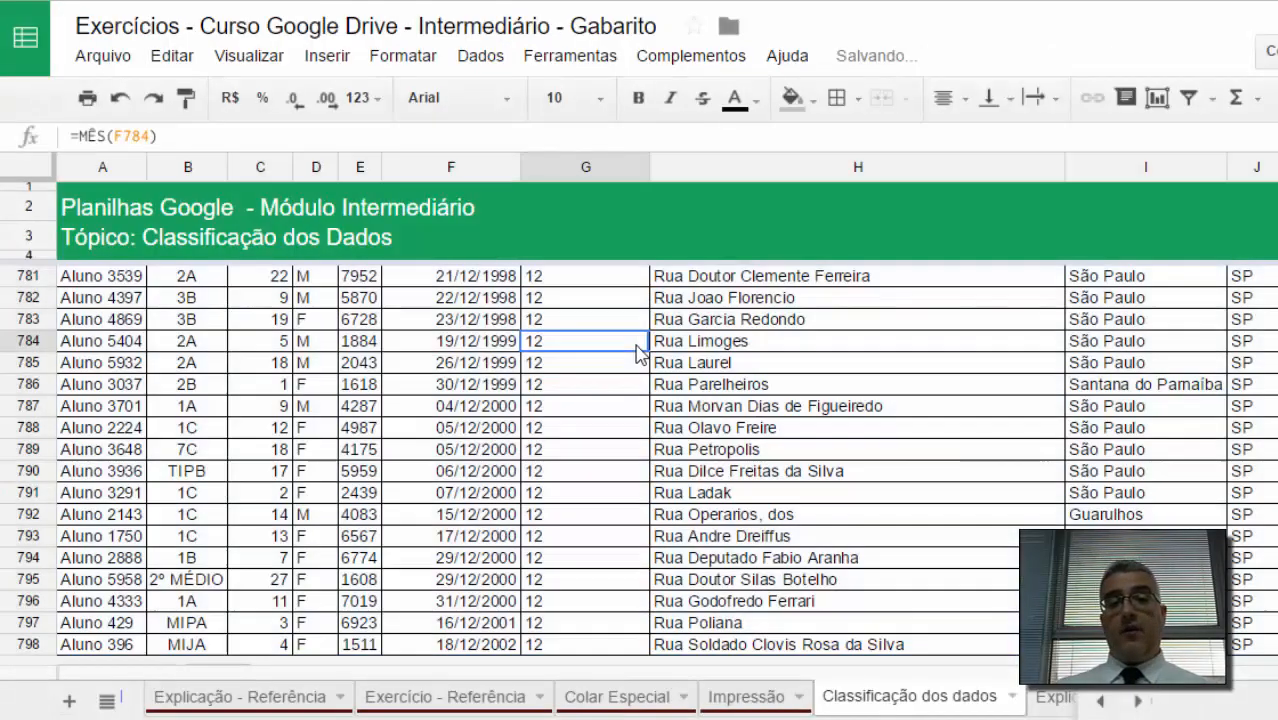
key(ctrl+Up)
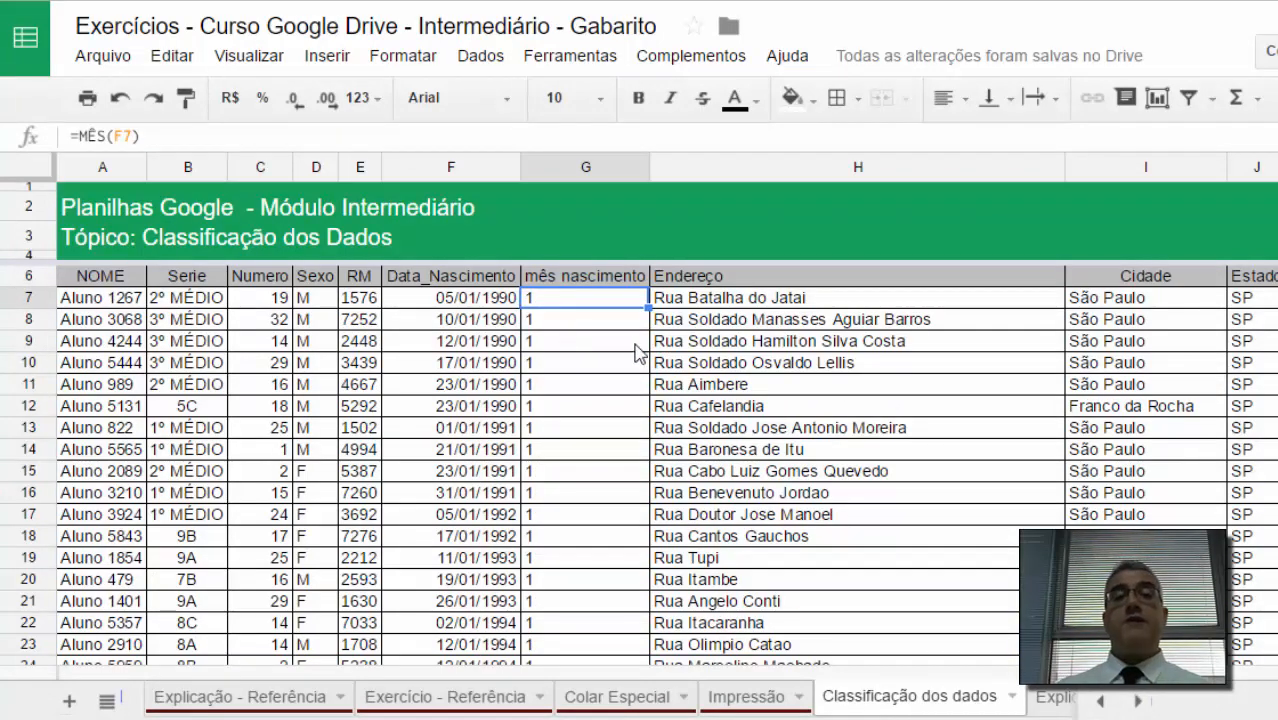
scroll(582, 385, down, 5)
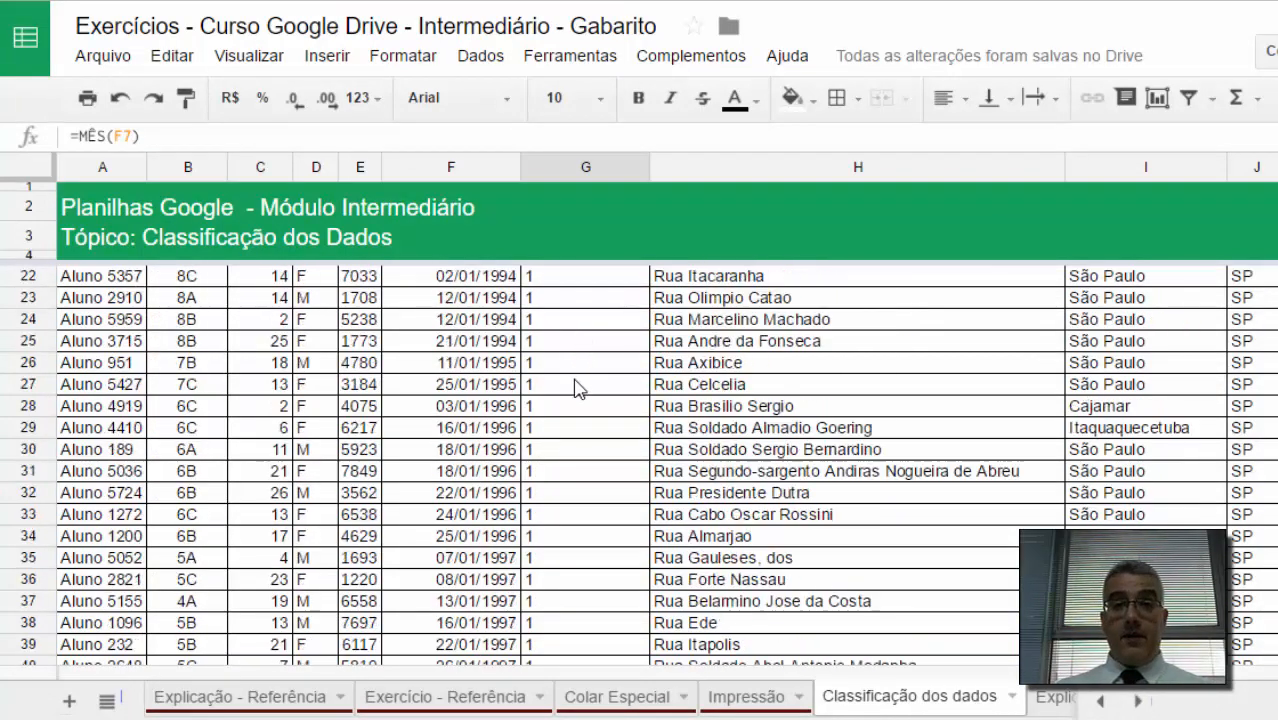
scroll(578, 388, up, 5)
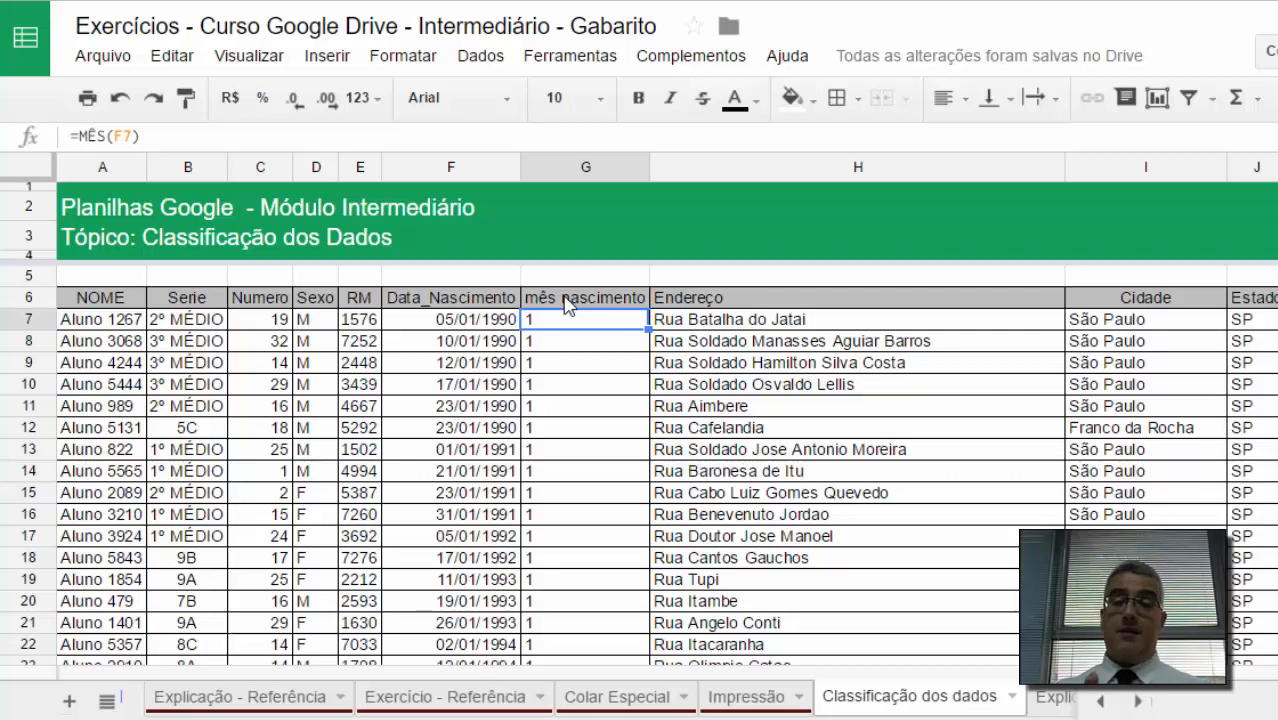
click(197, 322)
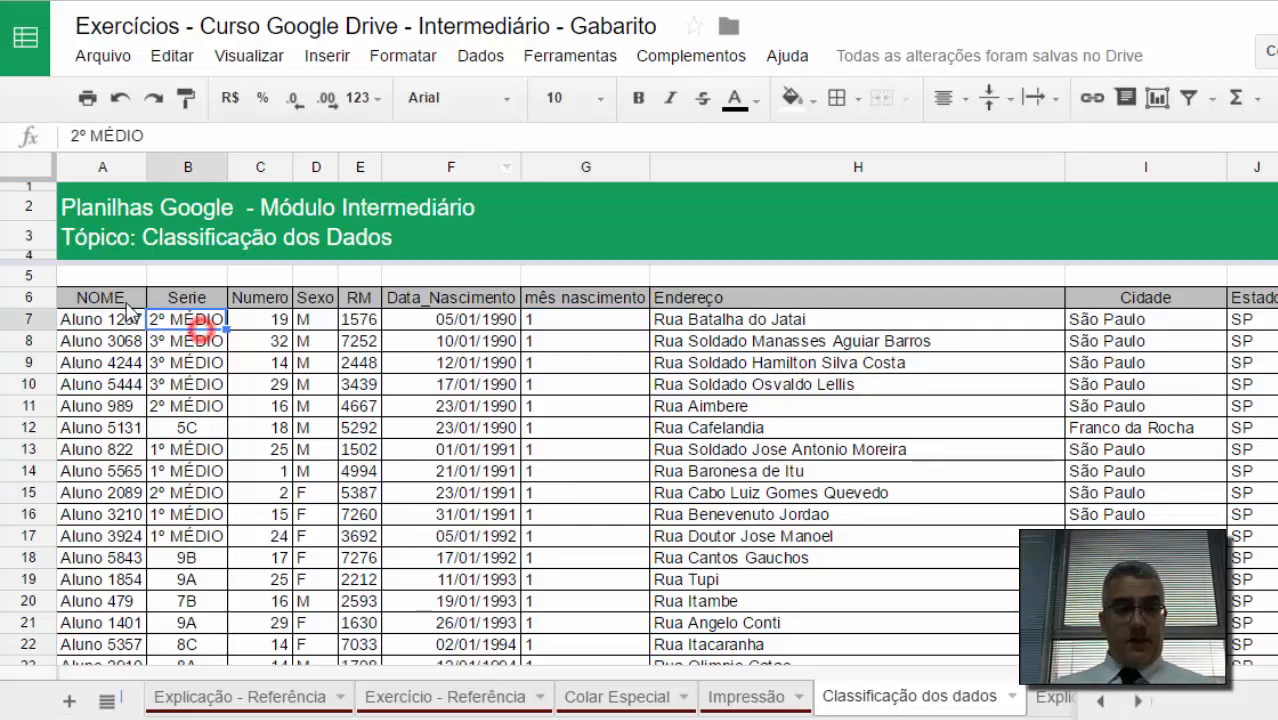
drag(120, 298, 1268, 310)
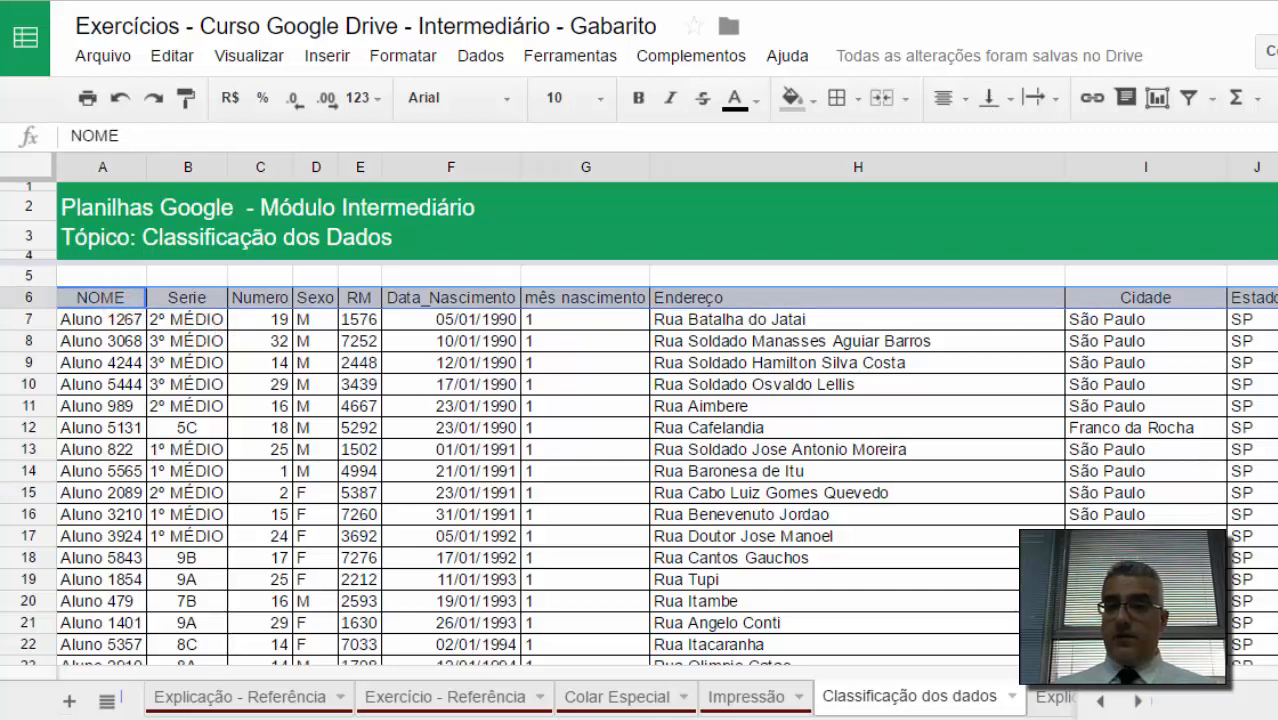
click(484, 56)
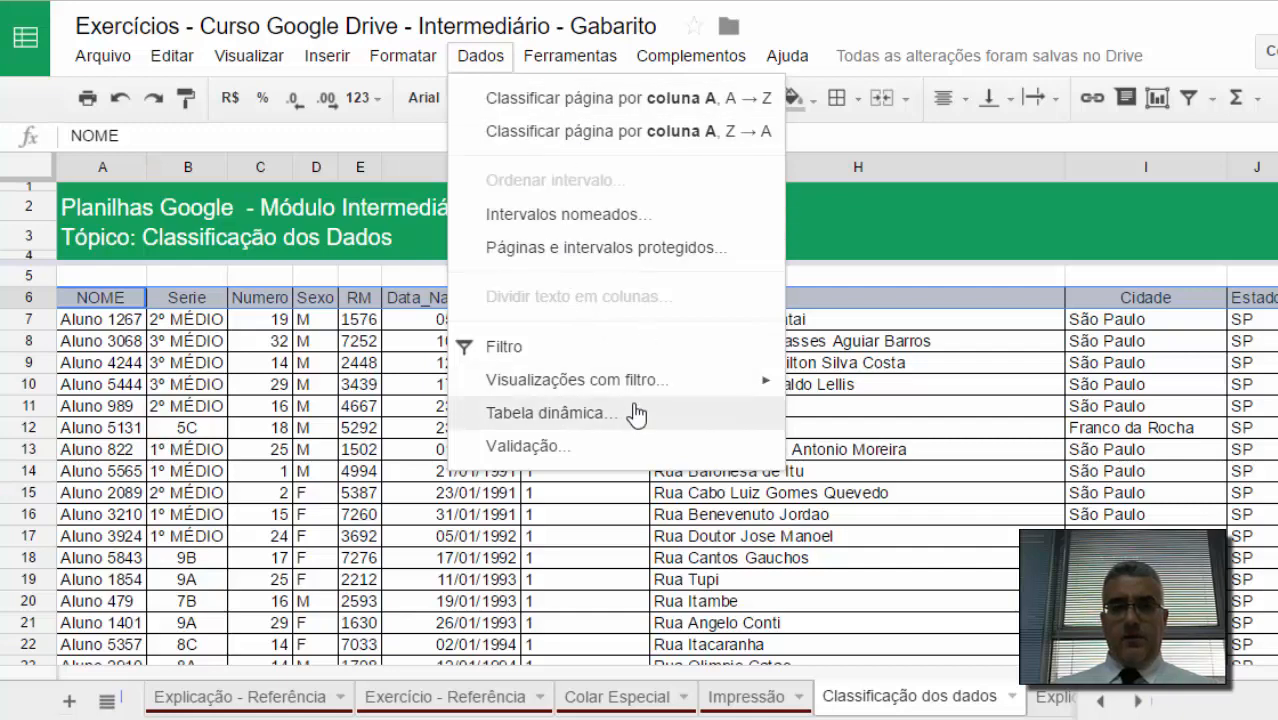
click(893, 390)
click(760, 409)
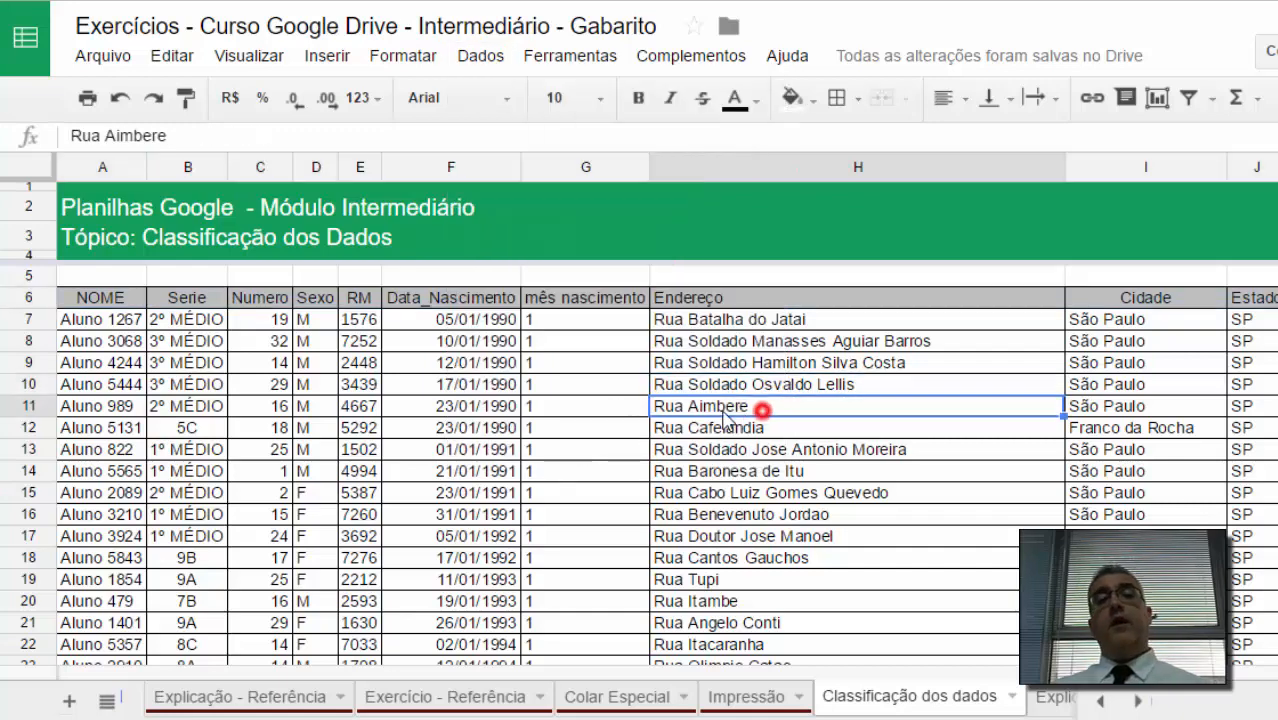
click(665, 408)
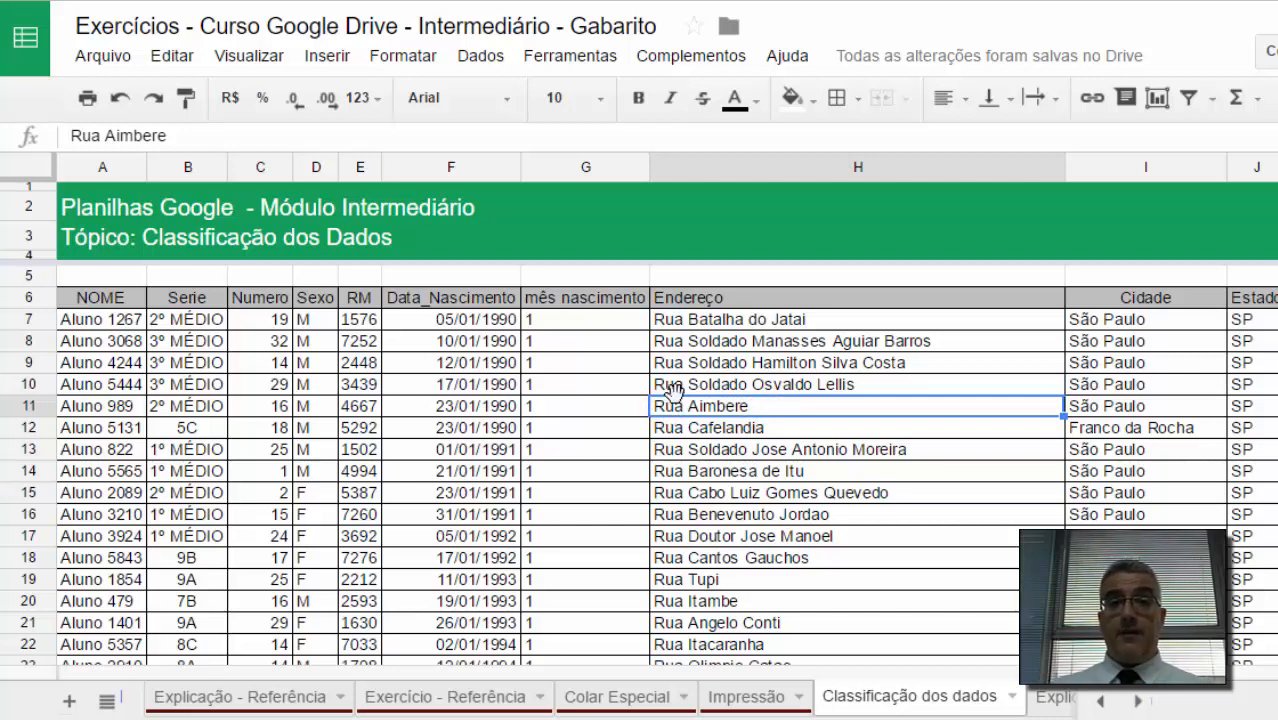
click(374, 388)
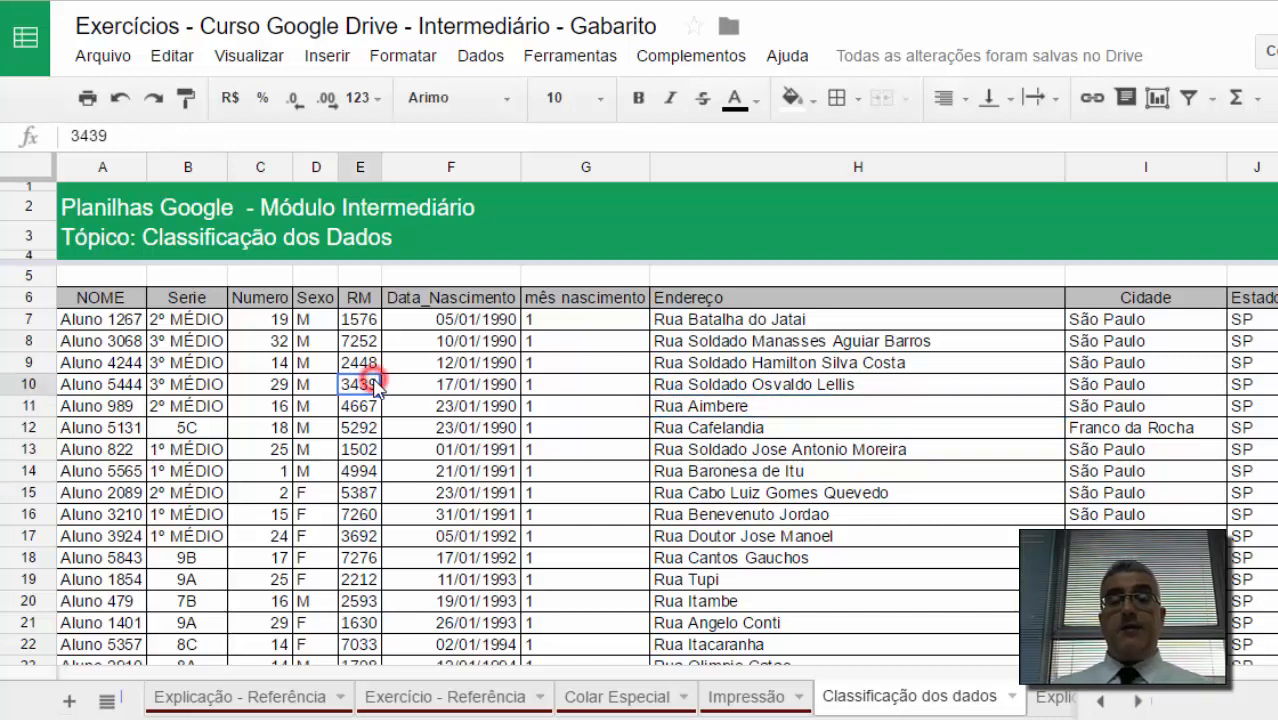
click(425, 362)
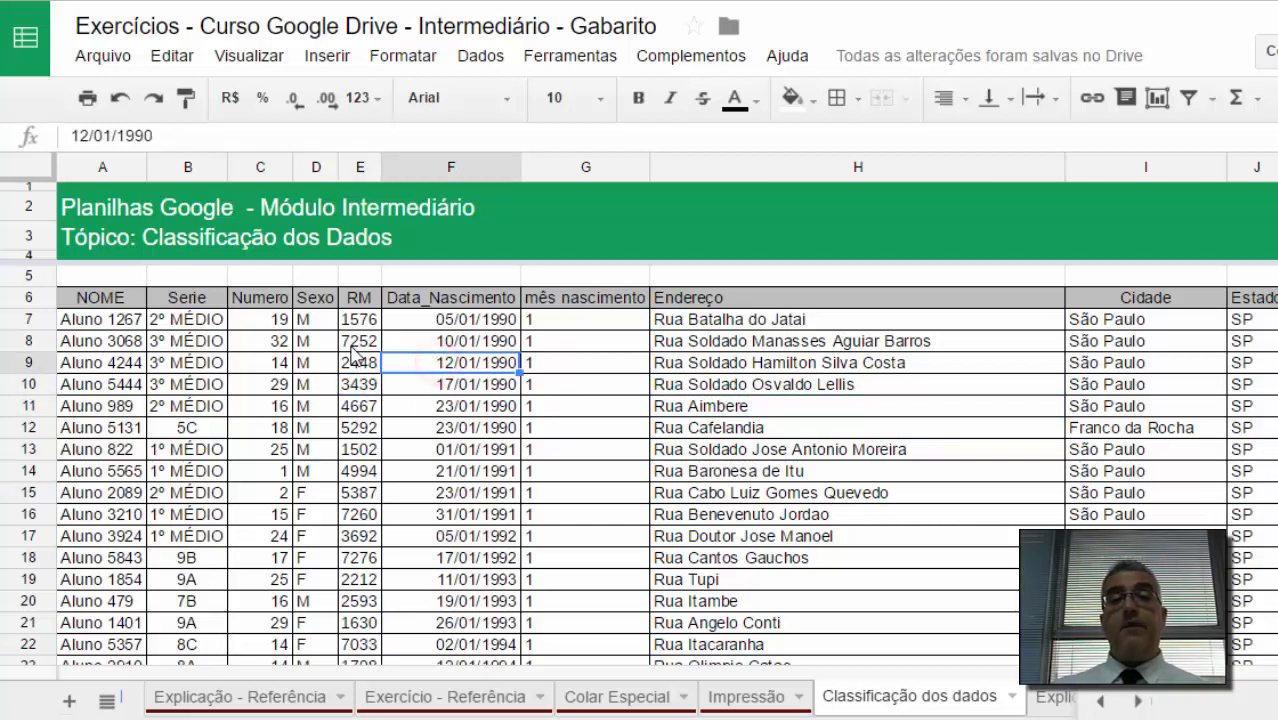
click(616, 342)
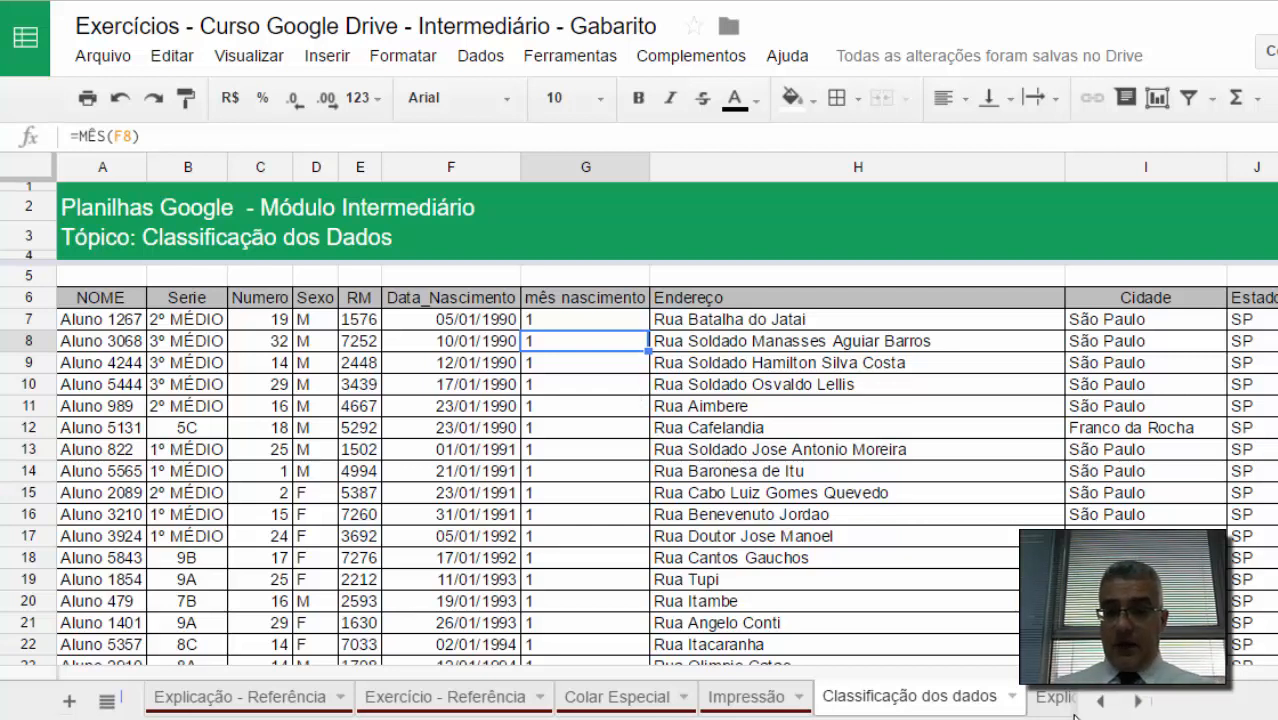
Step: Change the 'Classificação dos dados' sheet tab colour to dark red
right_click(940, 703)
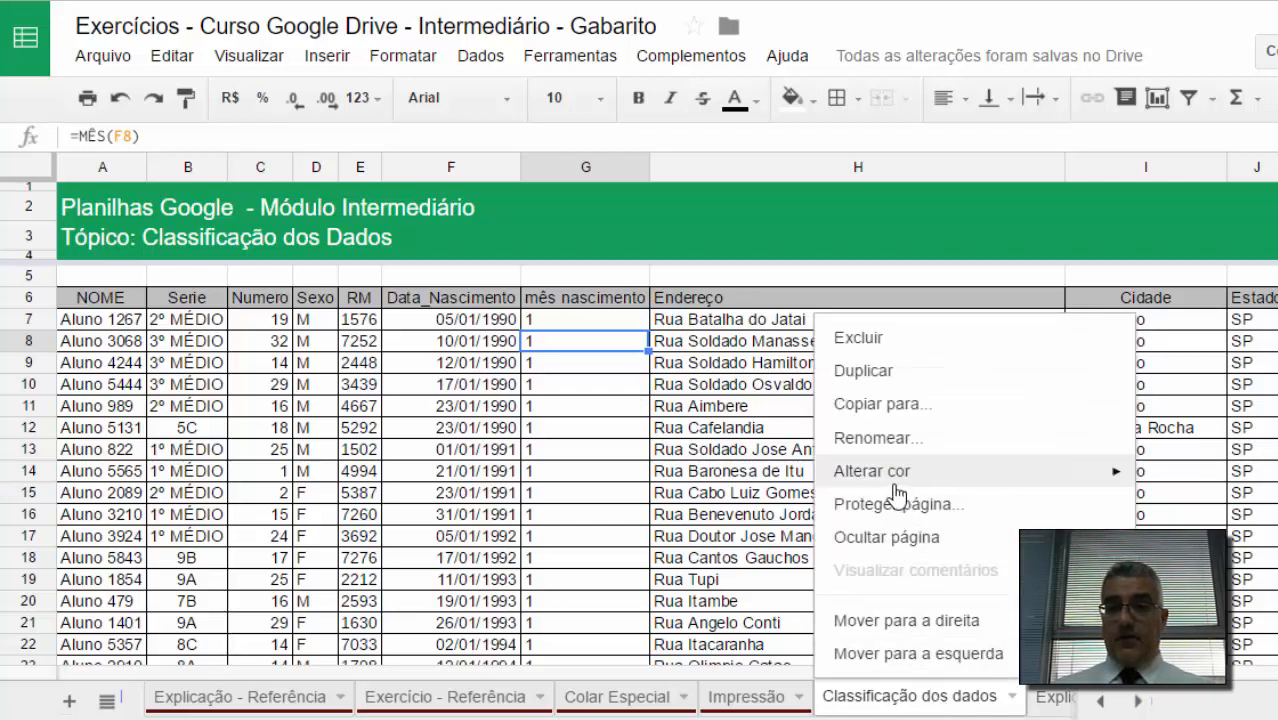
mouse_move(896, 484)
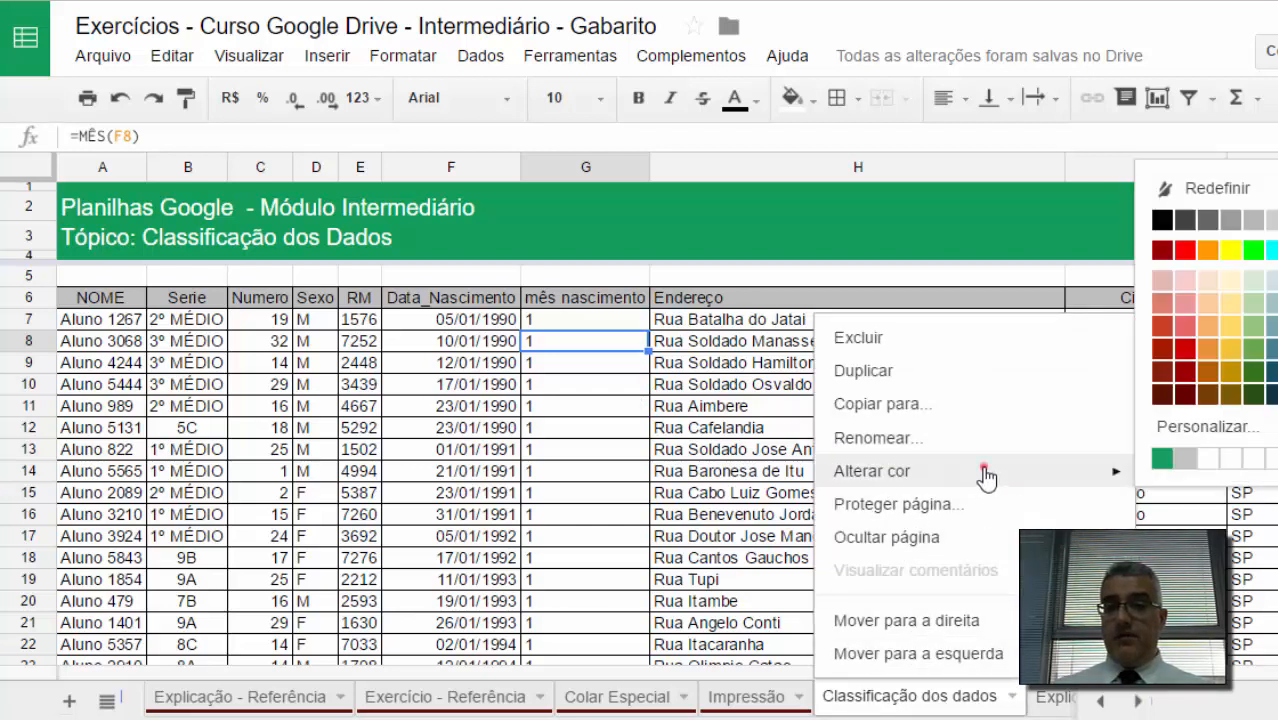
click(983, 467)
click(1162, 397)
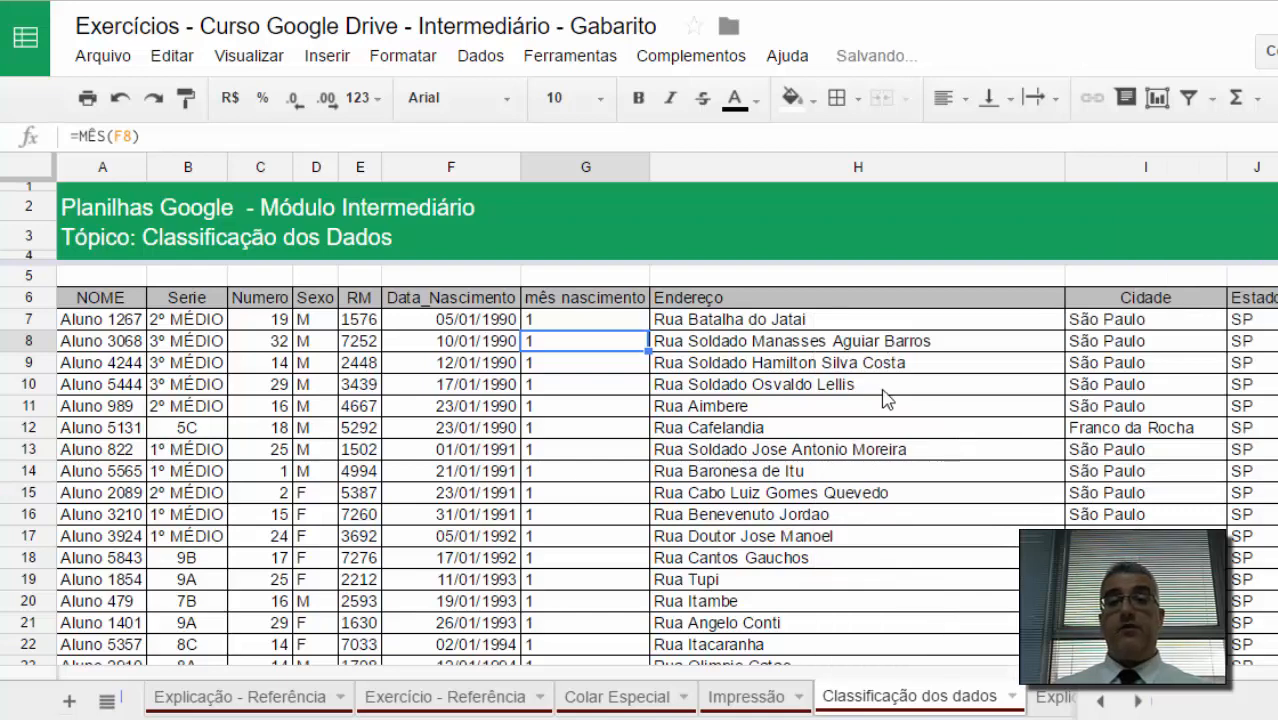
Step: Switch to the 'Explicação Texto' sheet
click(745, 406)
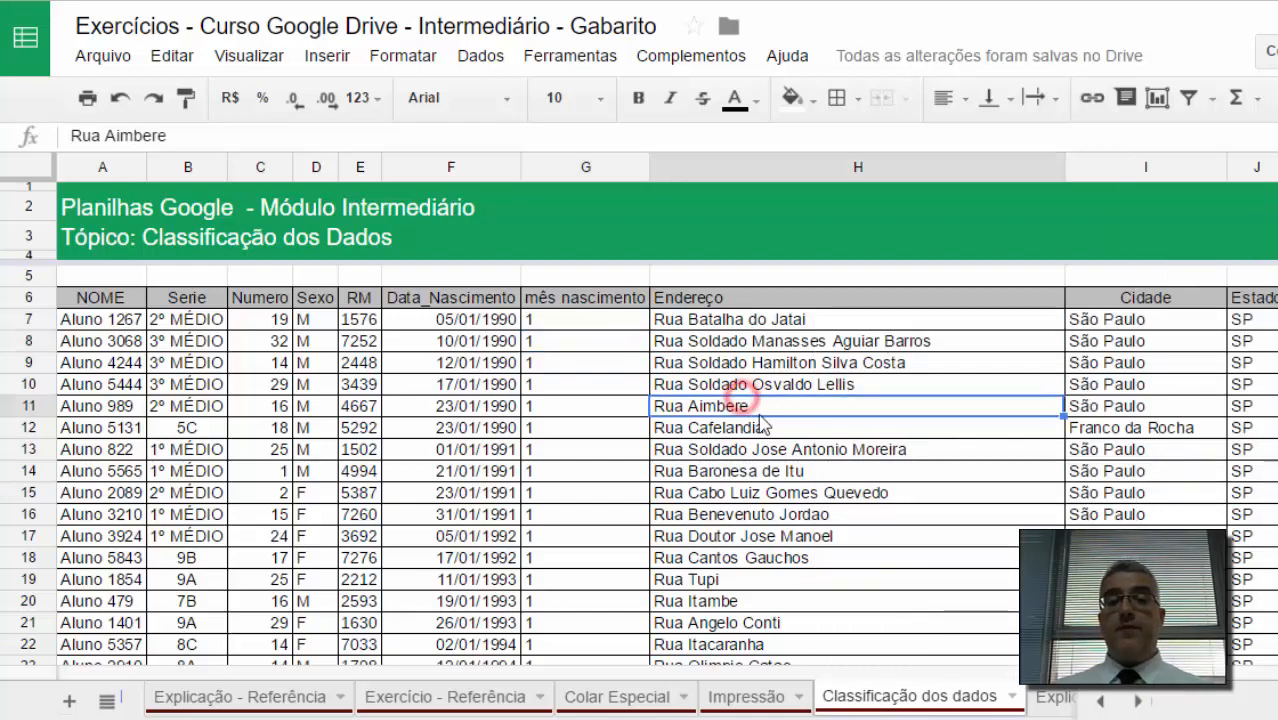
click(1038, 707)
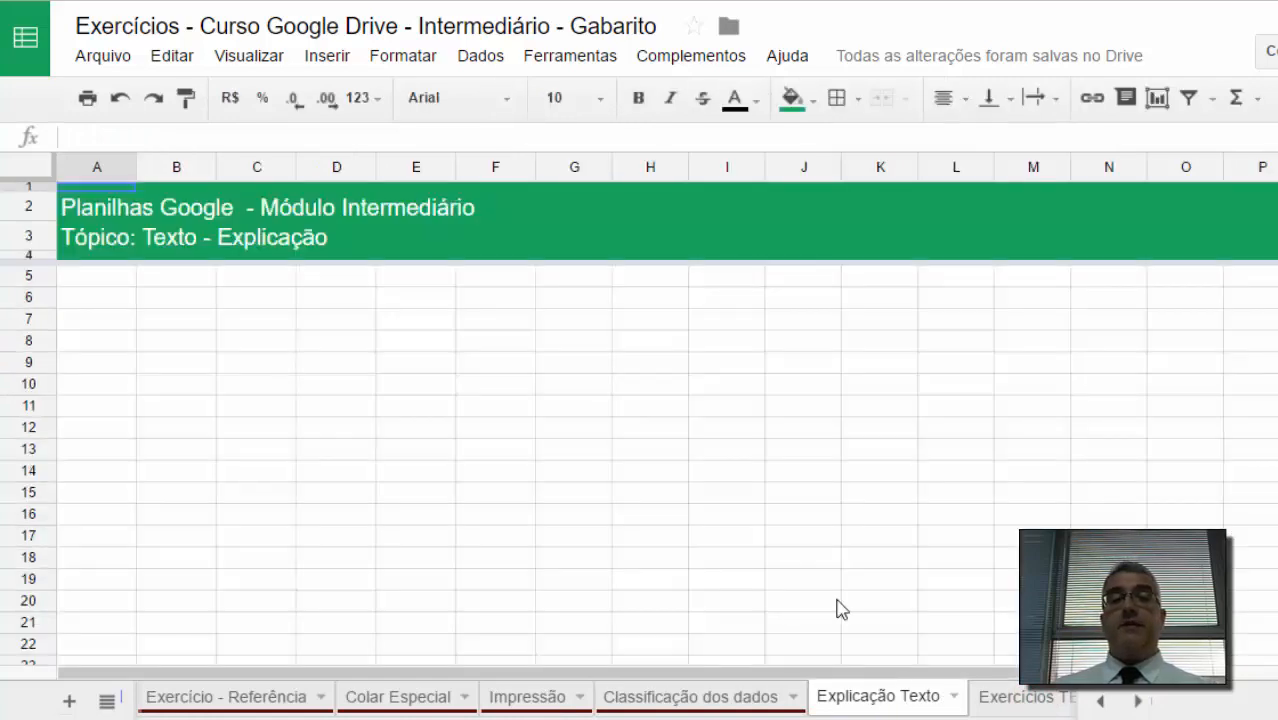
click(530, 342)
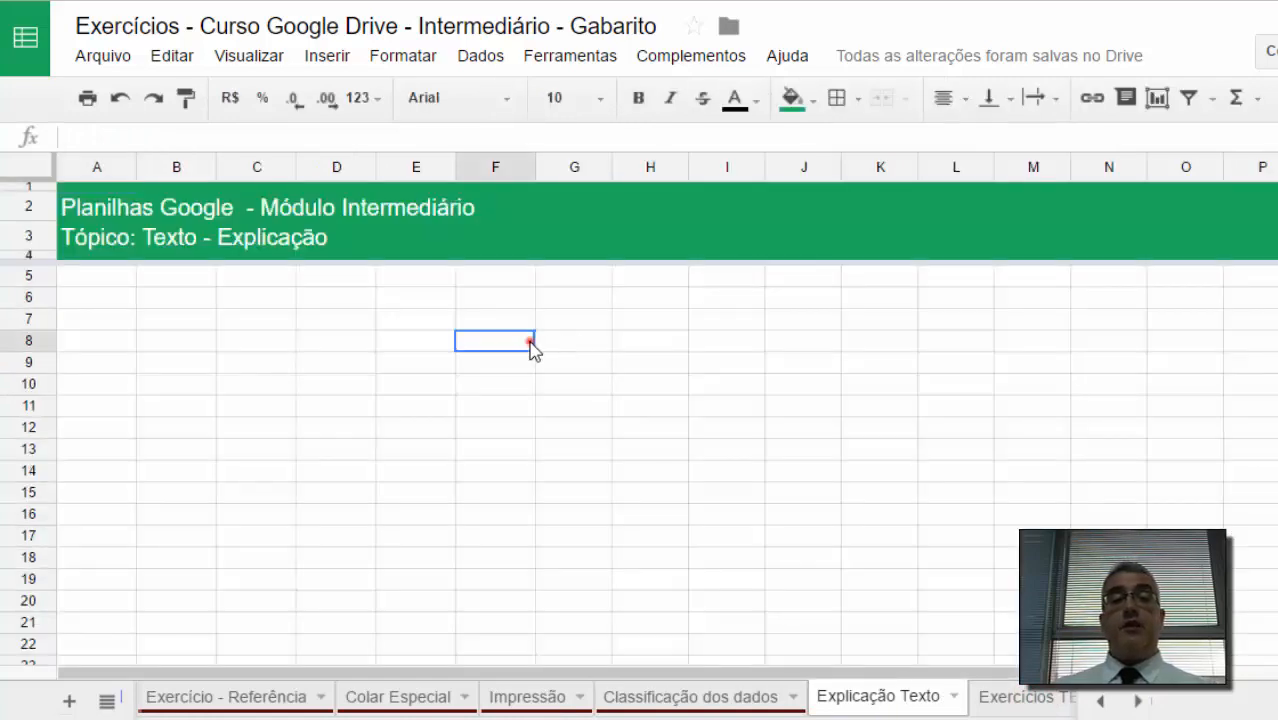